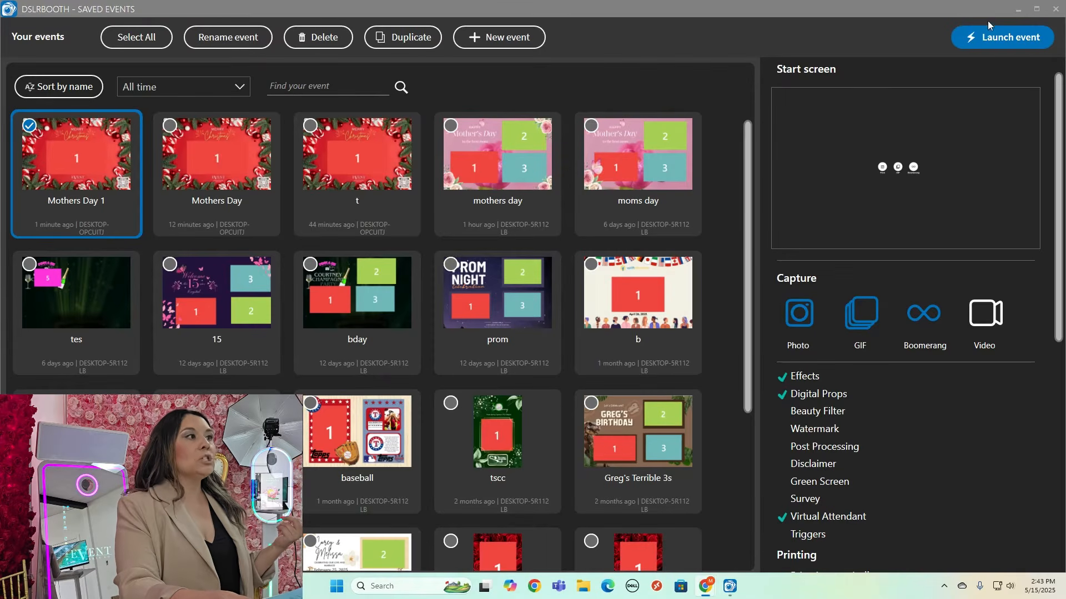
- View the dslrBooth and LumaBooth referral page in Chrome and return to the saved events in dslrBooth
{"action": "left_click", "coordinate": [1018, 9]}
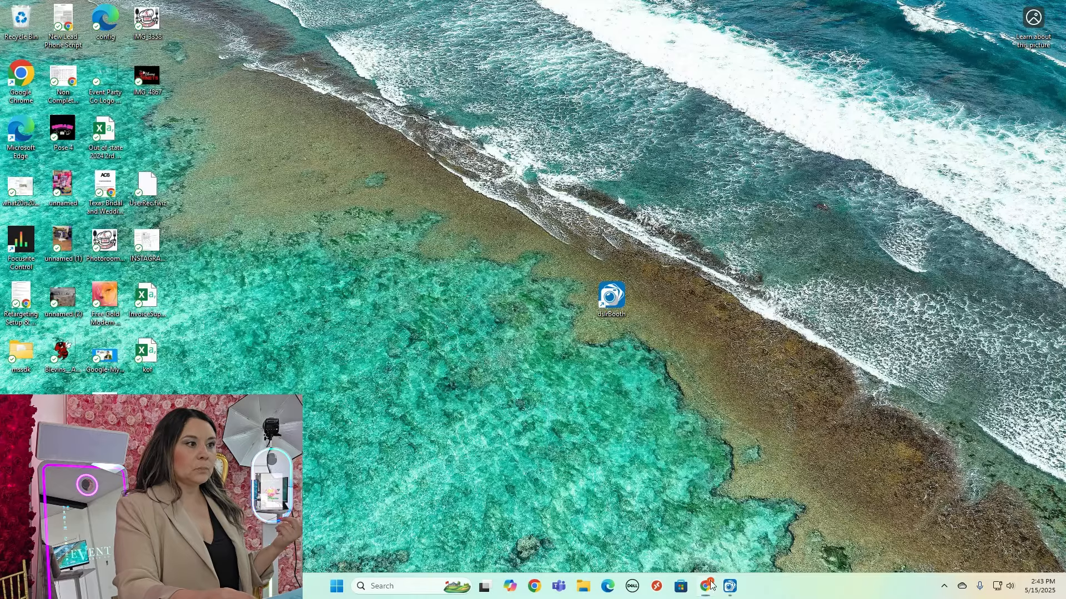
{"action": "mouse_move", "coordinate": [710, 584]}
{"action": "left_click", "coordinate": [540, 545]}
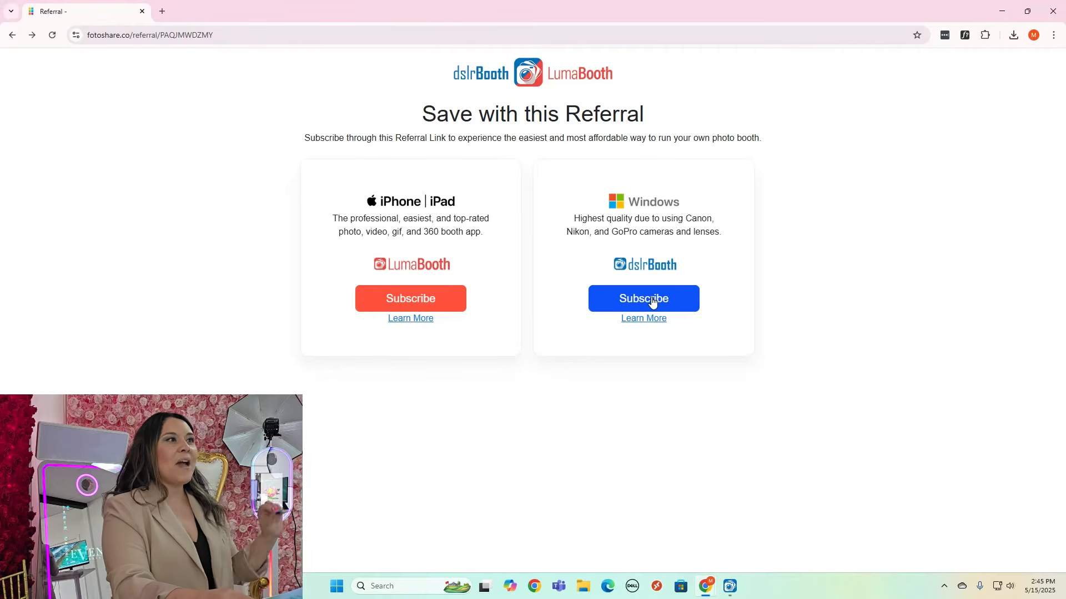
{"action": "left_click", "coordinate": [994, 20]}
{"action": "left_click", "coordinate": [730, 587]}
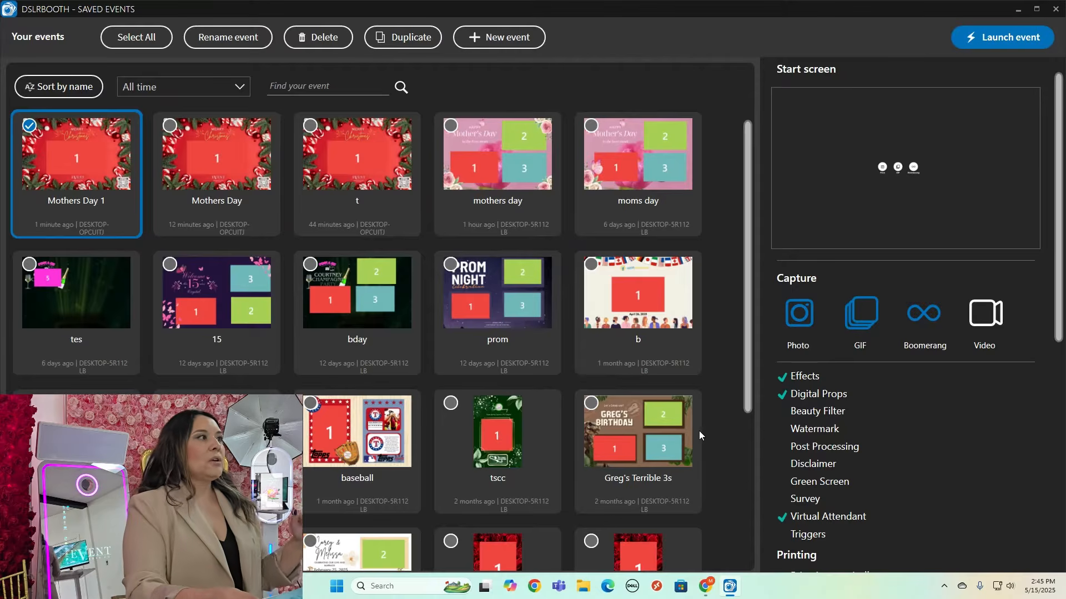
- Create a new event named "Mother's Day 2" and open its settings for customization
{"action": "left_click", "coordinate": [515, 39]}
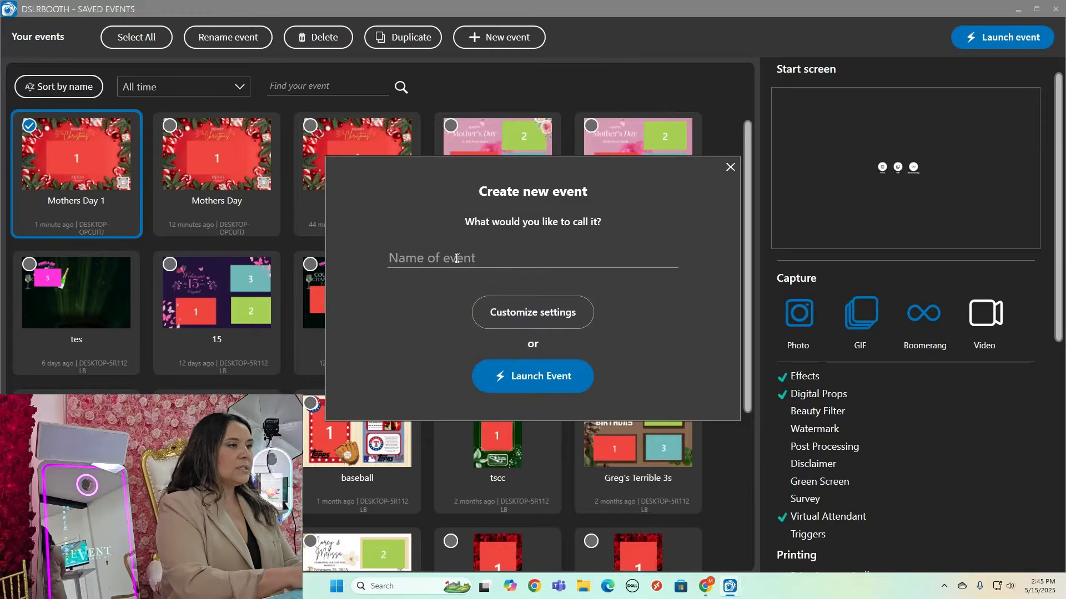
{"action": "type", "text": "Mother's Day 2"}
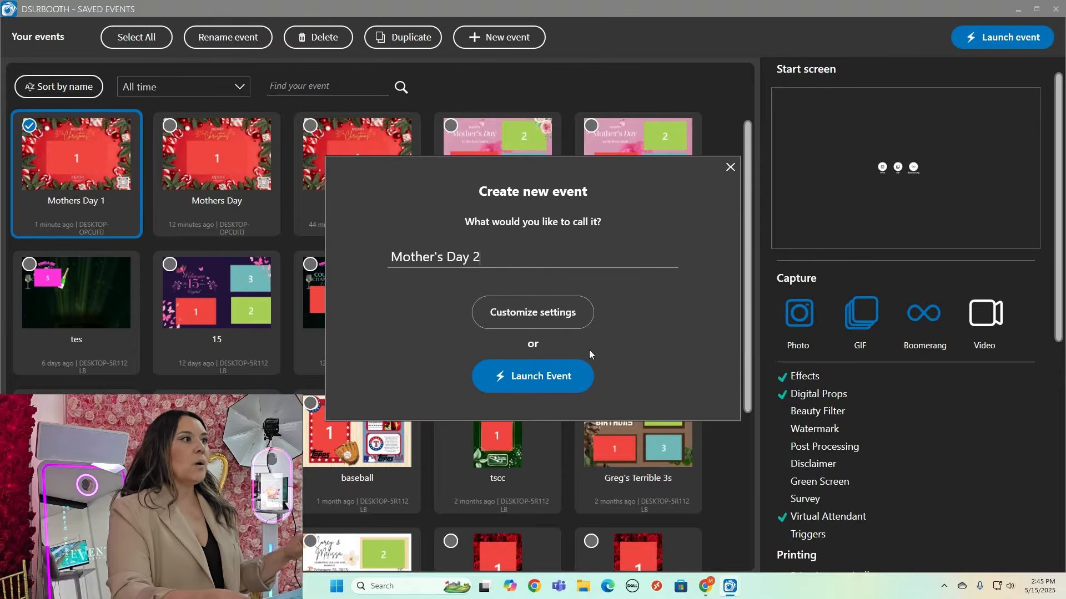
{"action": "left_click_drag", "start_coordinate": [482, 258], "coordinate": [366, 267]}
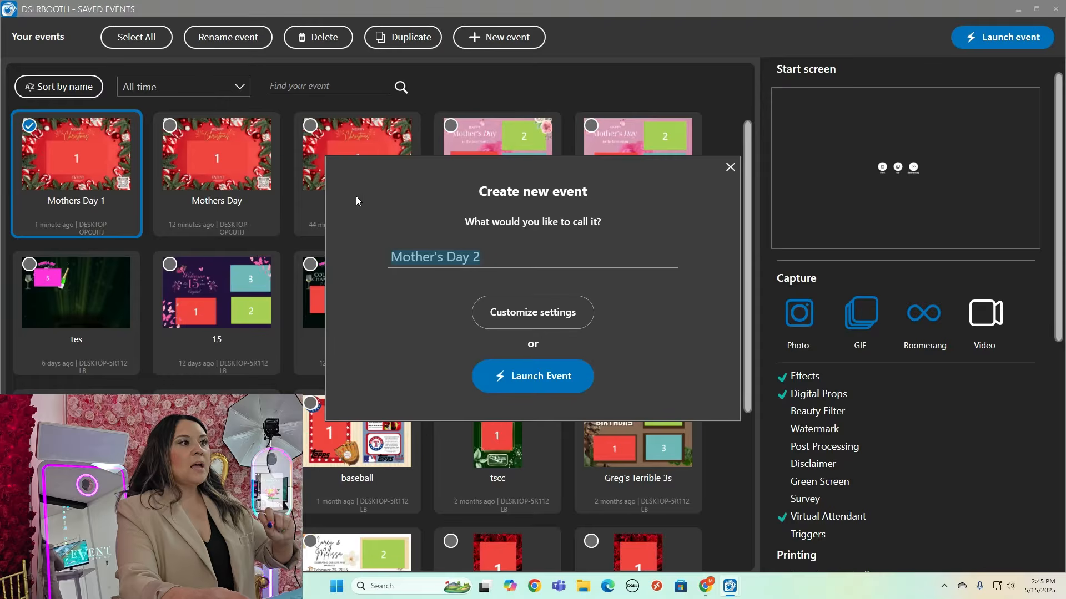
{"action": "left_click", "coordinate": [548, 314]}
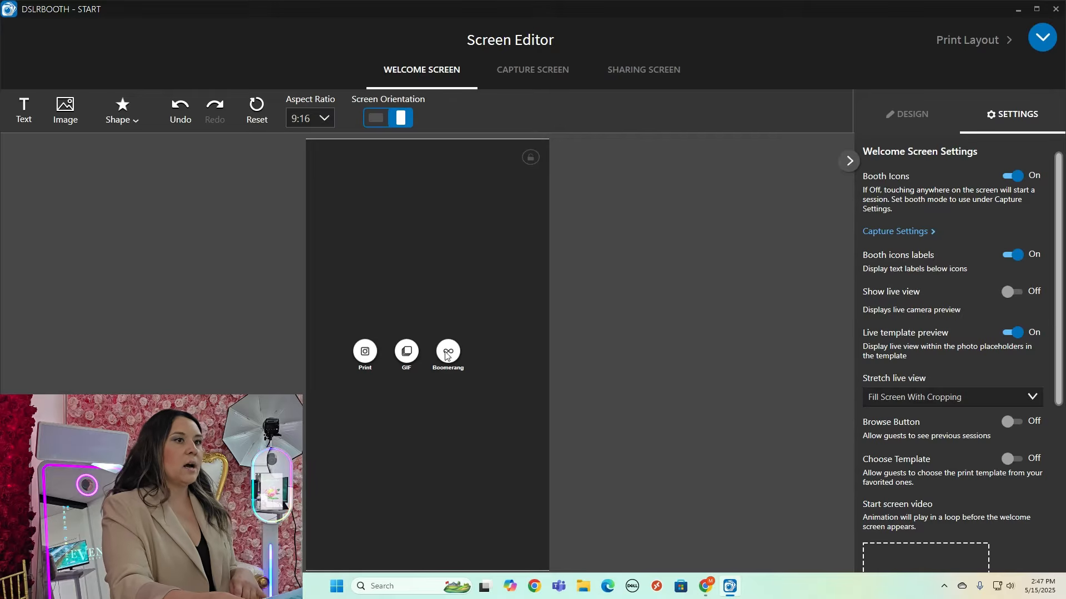
- Try hiding the booth icons and the booth icon labels on the welcome screen, restoring each one
{"action": "left_click", "coordinate": [1010, 176]}
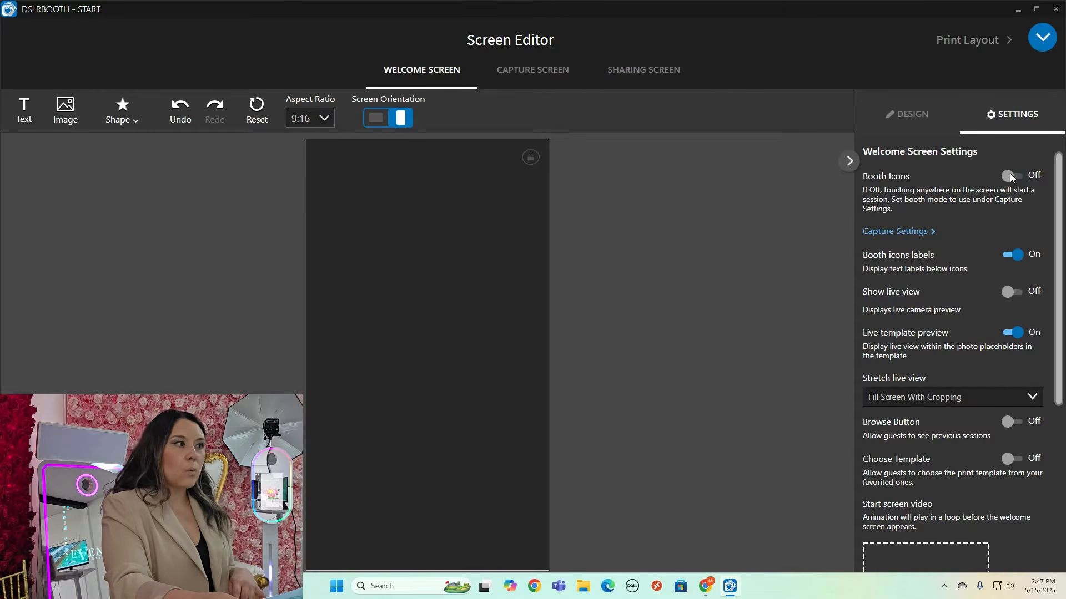
{"action": "left_click", "coordinate": [1010, 176]}
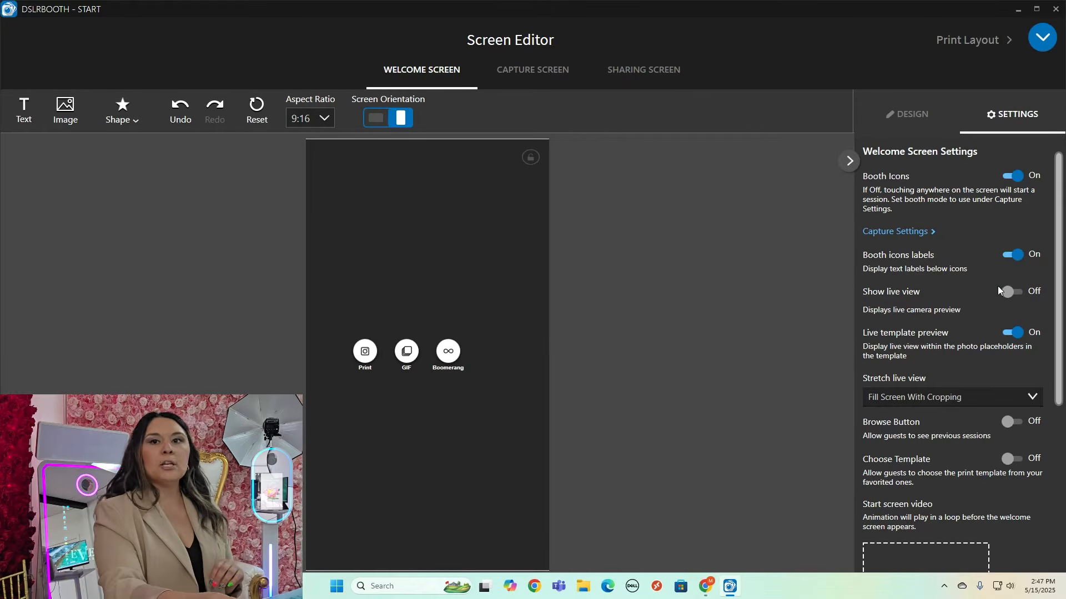
{"action": "left_click", "coordinate": [1014, 258]}
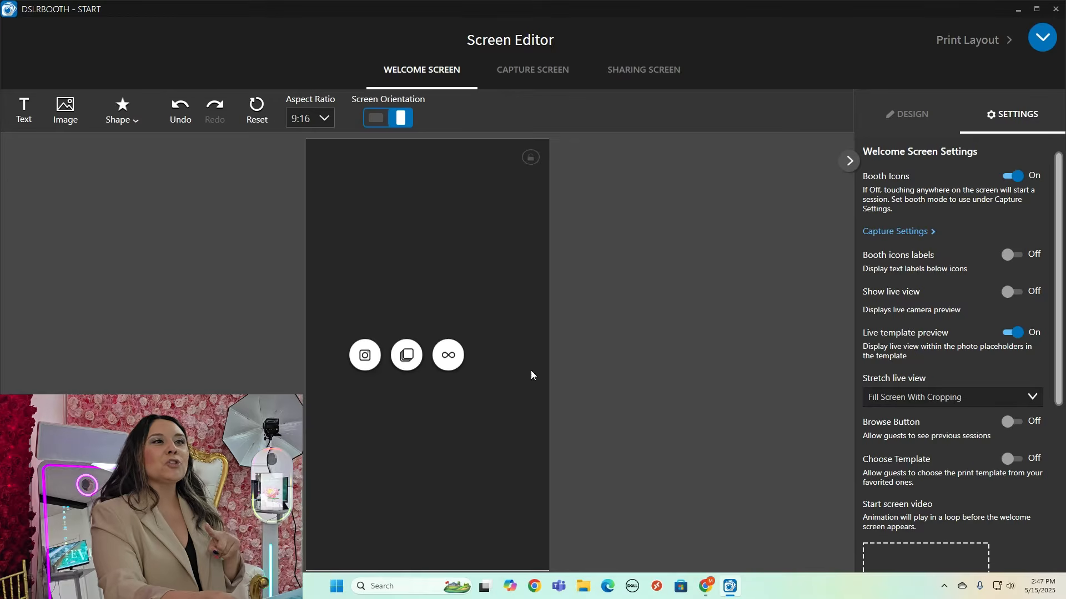
{"action": "left_click", "coordinate": [1019, 253]}
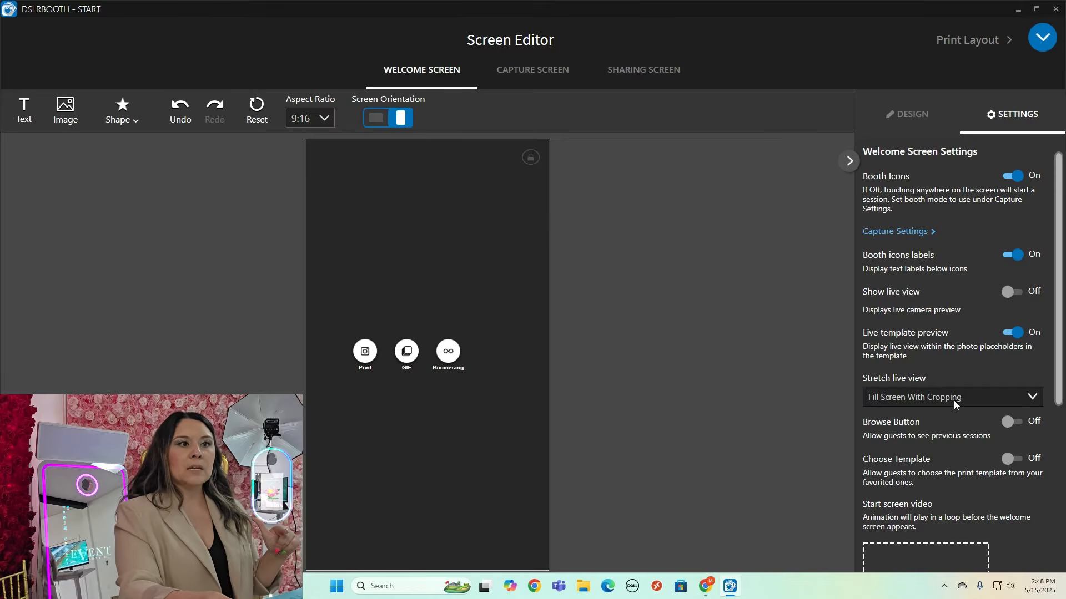
- Try the Browse Button option in the welcome screen settings, switching it on and back off
{"action": "scroll", "coordinate": [1047, 340], "scroll_direction": "down", "scroll_amount": 5}
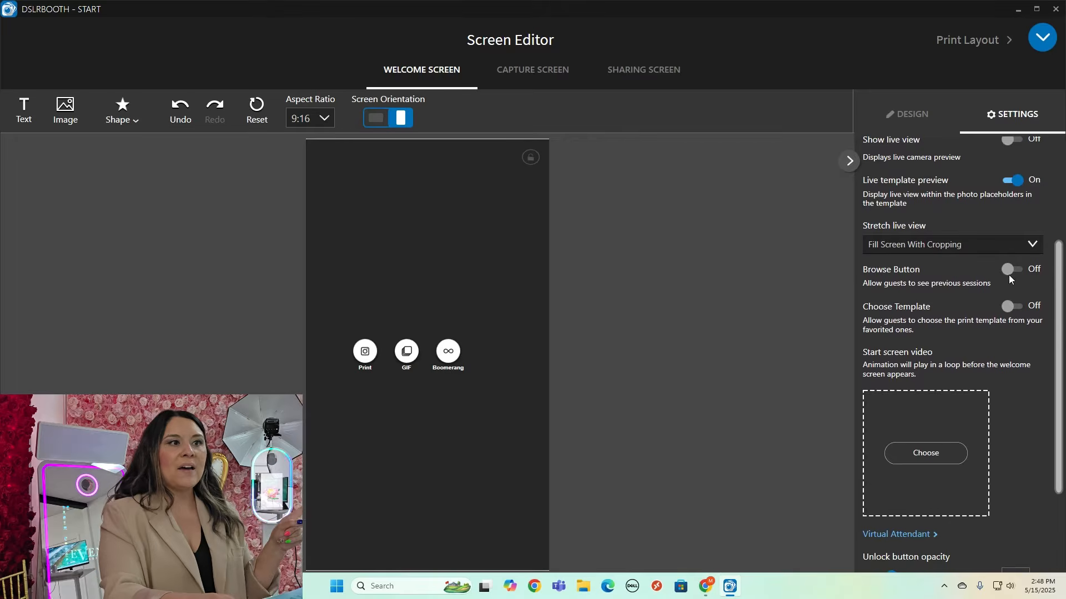
{"action": "left_click", "coordinate": [1008, 271]}
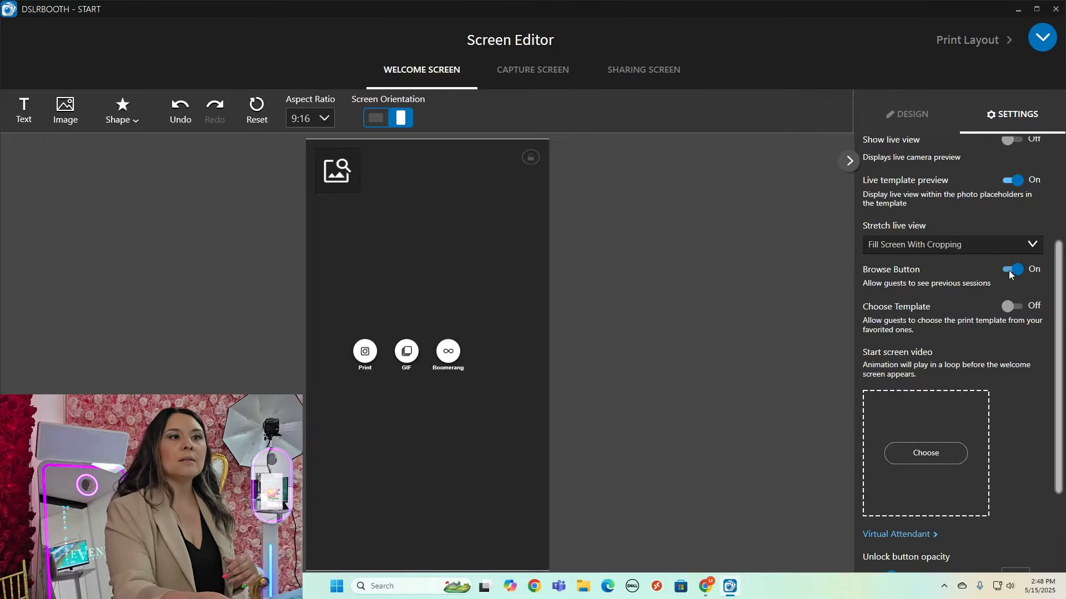
{"action": "left_click", "coordinate": [1014, 269]}
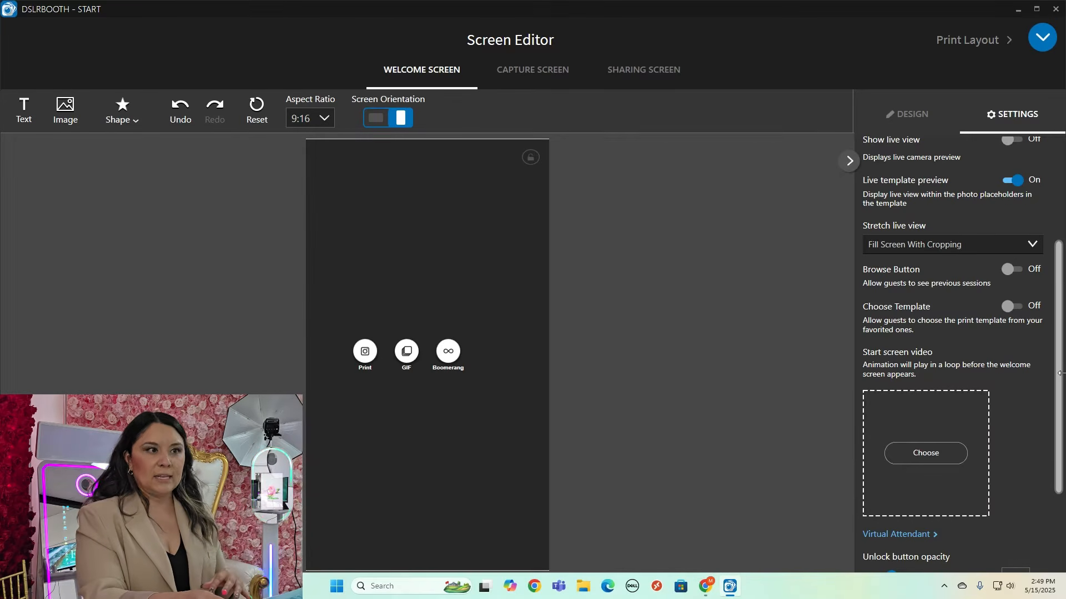
- Try the Guest QR code option for the welcome screen, switching it on and back off
{"action": "left_click_drag", "start_coordinate": [1060, 369], "coordinate": [1059, 426]}
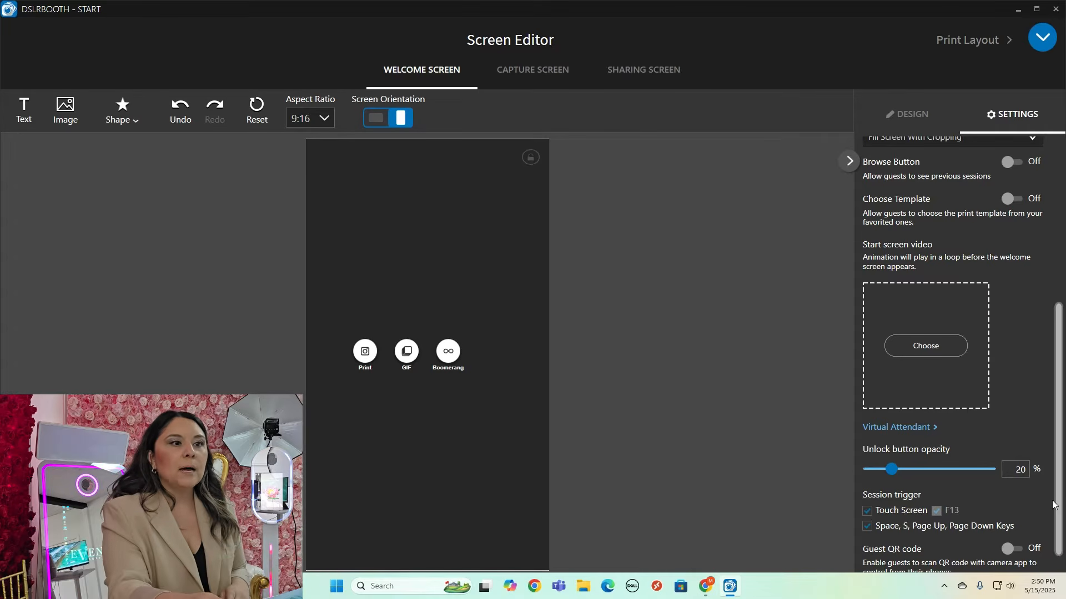
{"action": "scroll", "coordinate": [1059, 464], "scroll_direction": "down", "scroll_amount": 1}
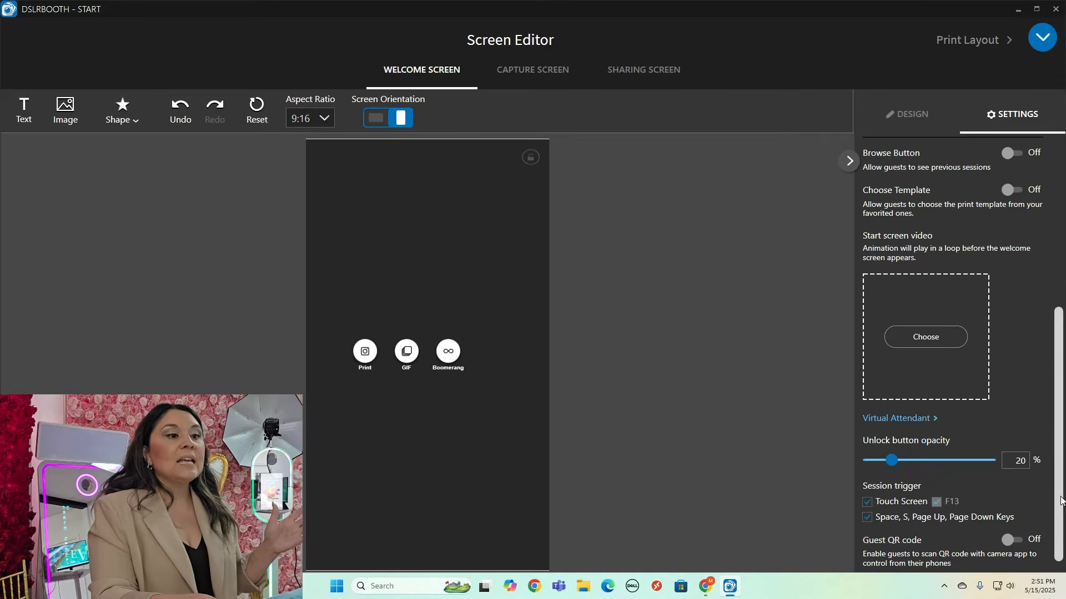
{"action": "left_click", "coordinate": [1020, 541]}
{"action": "left_click", "coordinate": [1020, 542]}
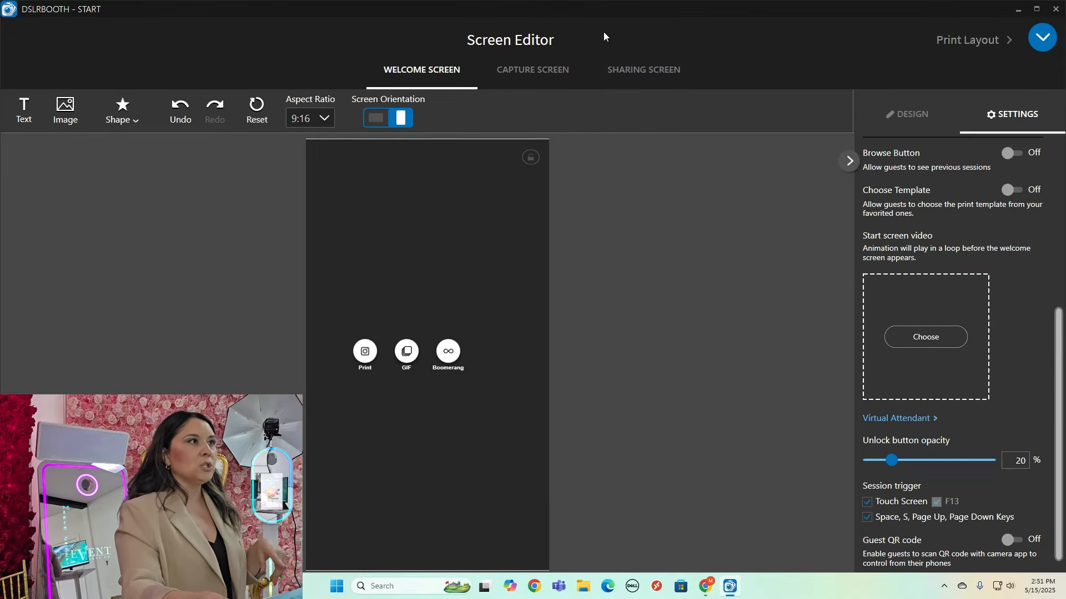
- Turn on Crop live view for the capture screen
{"action": "left_click", "coordinate": [536, 72]}
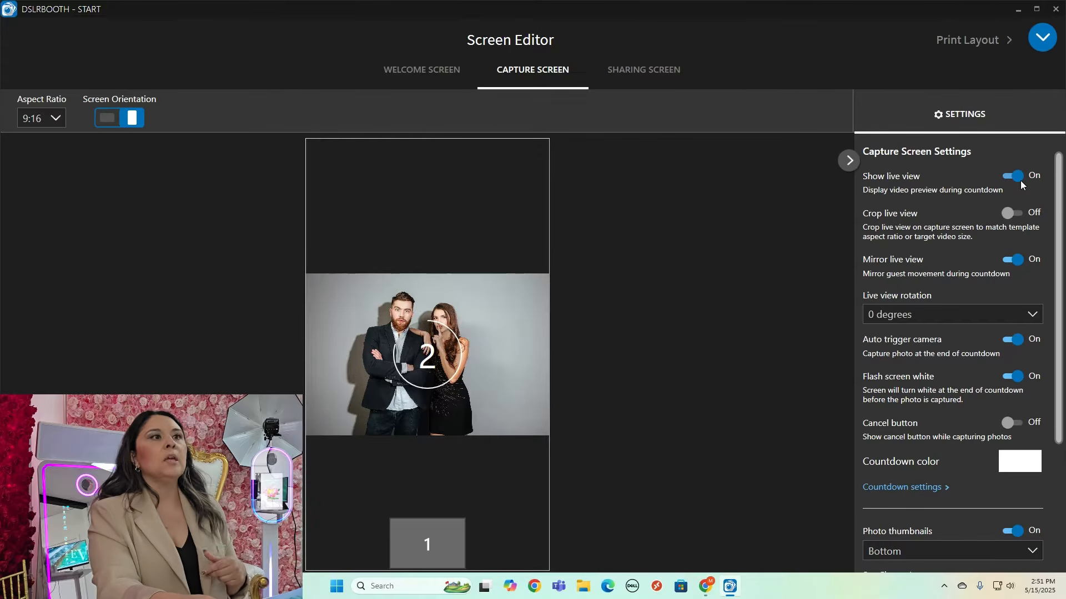
{"action": "left_click", "coordinate": [1010, 218]}
{"action": "left_click", "coordinate": [1011, 218]}
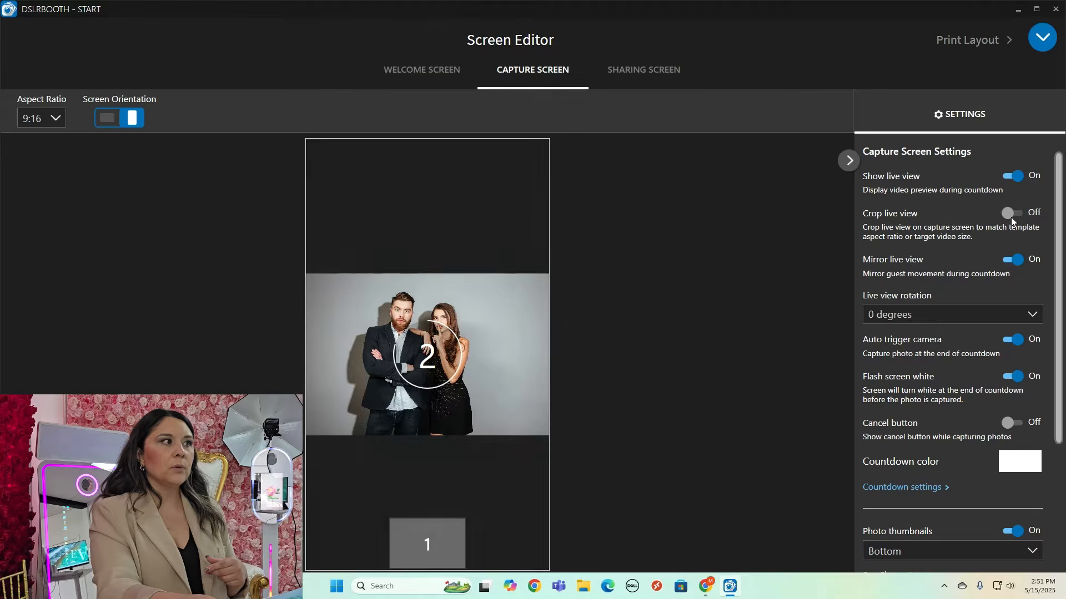
{"action": "left_click", "coordinate": [1011, 217]}
{"action": "left_click", "coordinate": [1011, 218]}
{"action": "left_click", "coordinate": [1011, 217]}
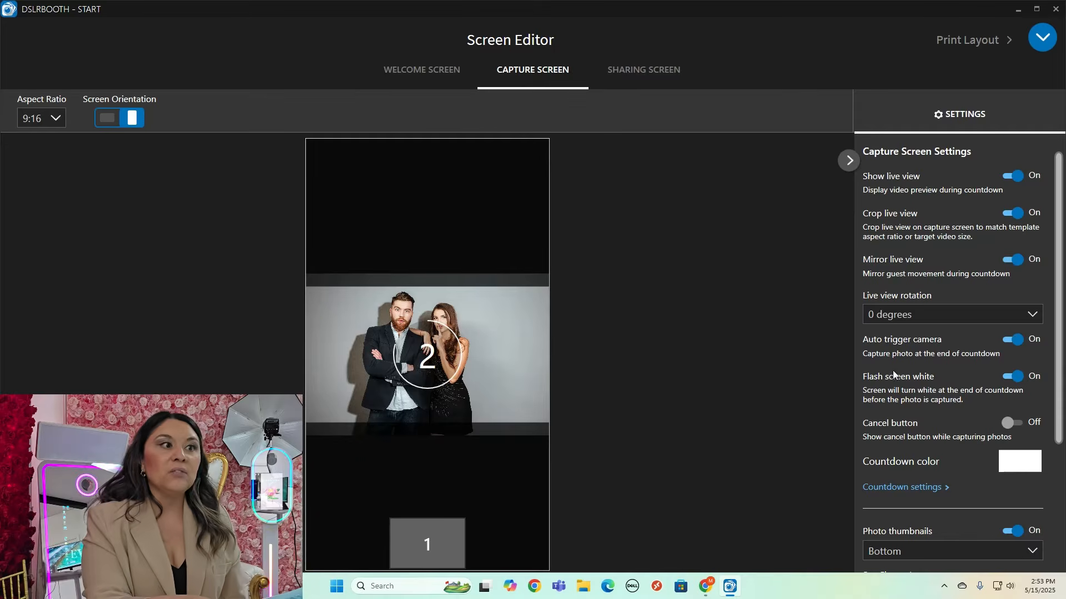
- Set the capture screen's live view rotation to 90 degrees and enable its cancel button
{"action": "left_click", "coordinate": [941, 319]}
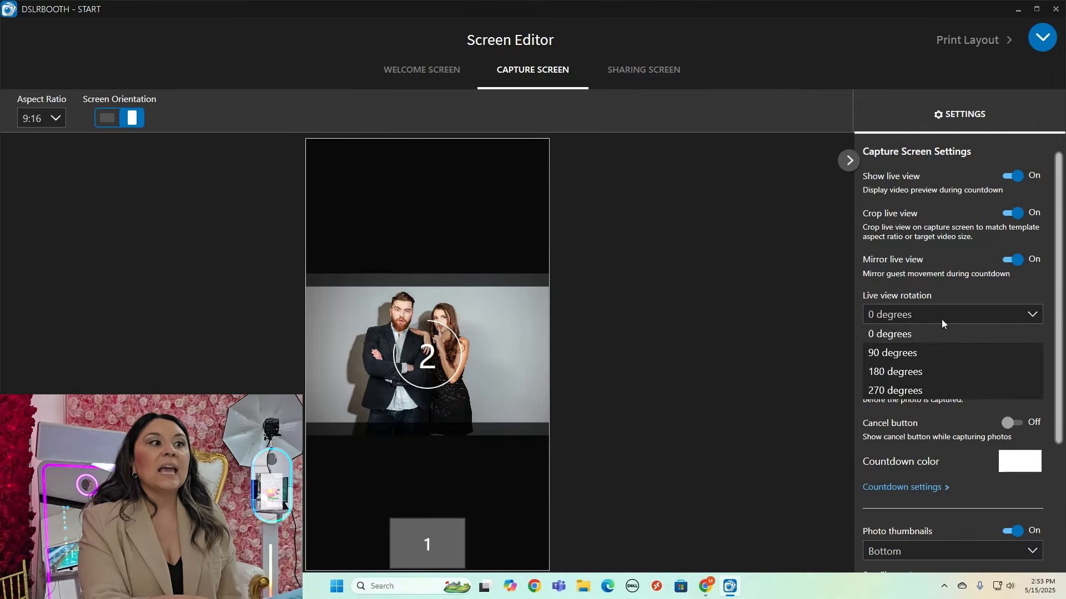
{"action": "left_click", "coordinate": [917, 361]}
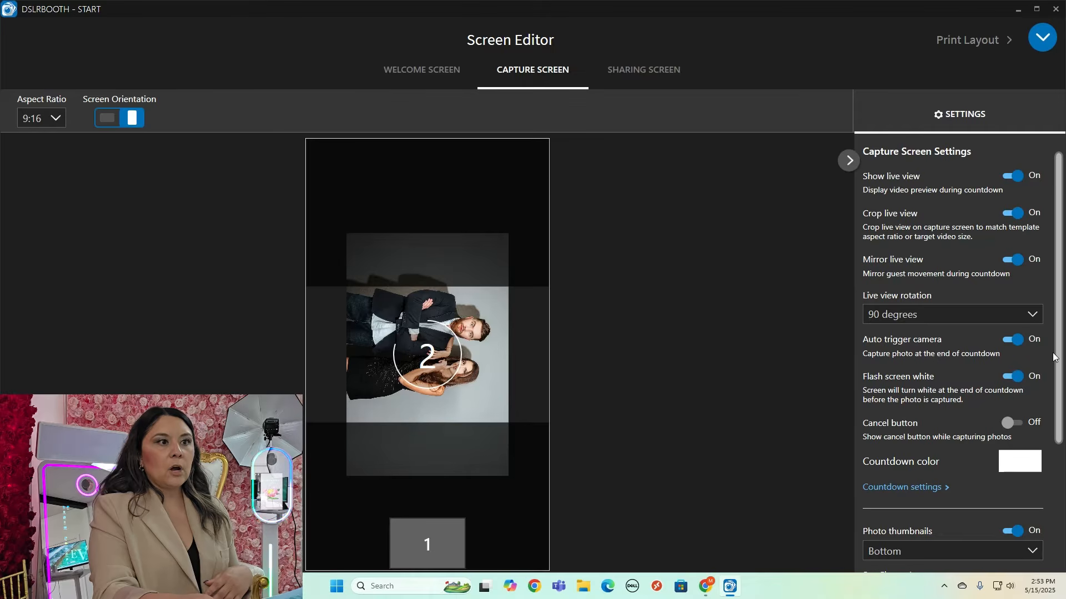
{"action": "scroll", "coordinate": [1047, 427], "scroll_direction": "down", "scroll_amount": 3}
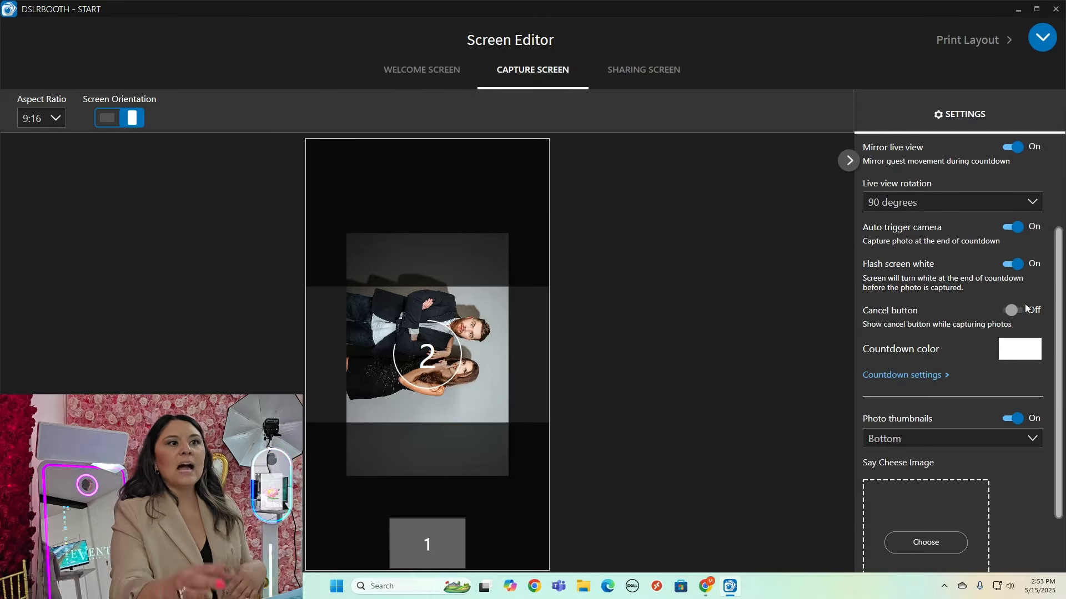
{"action": "left_click", "coordinate": [1014, 311]}
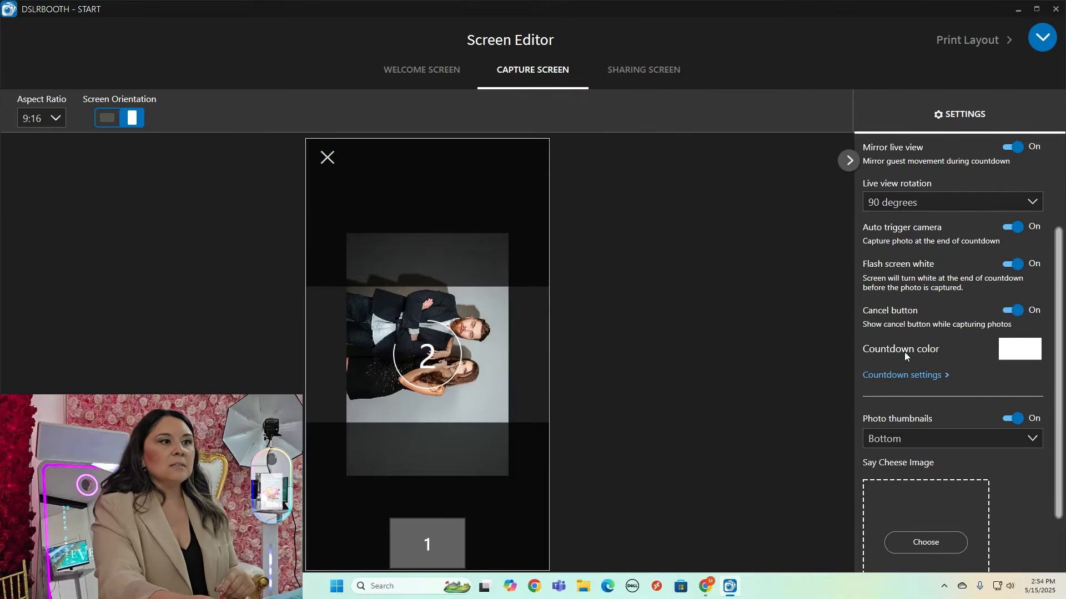
{"action": "scroll", "coordinate": [954, 412], "scroll_direction": "down", "scroll_amount": 2}
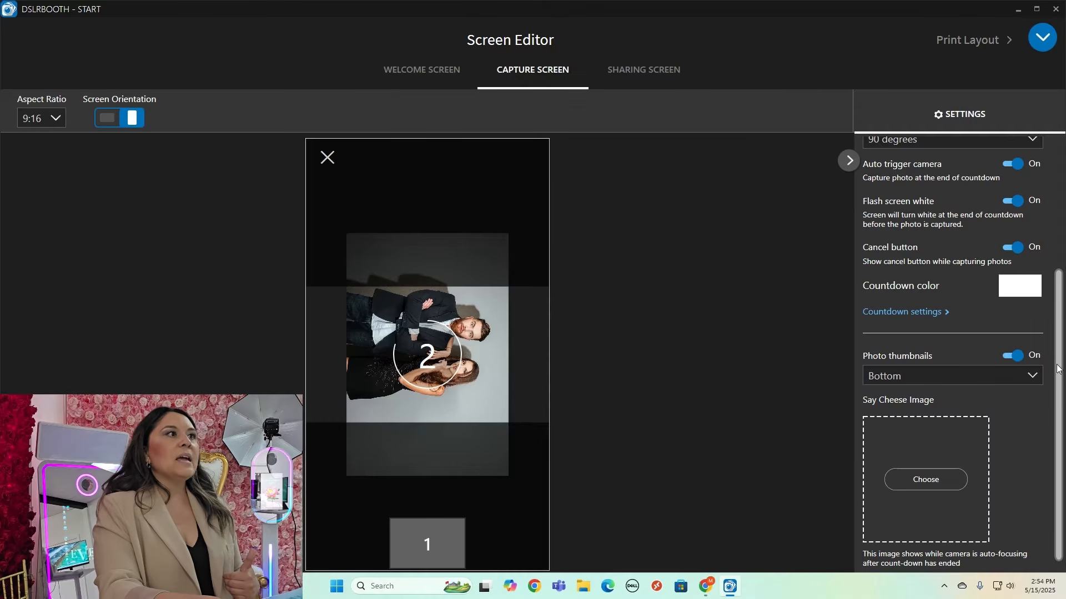
- Configure the sharing screen with Show original photos and Retake button off, Text labels on and WhatsApp on
{"action": "left_click", "coordinate": [665, 72]}
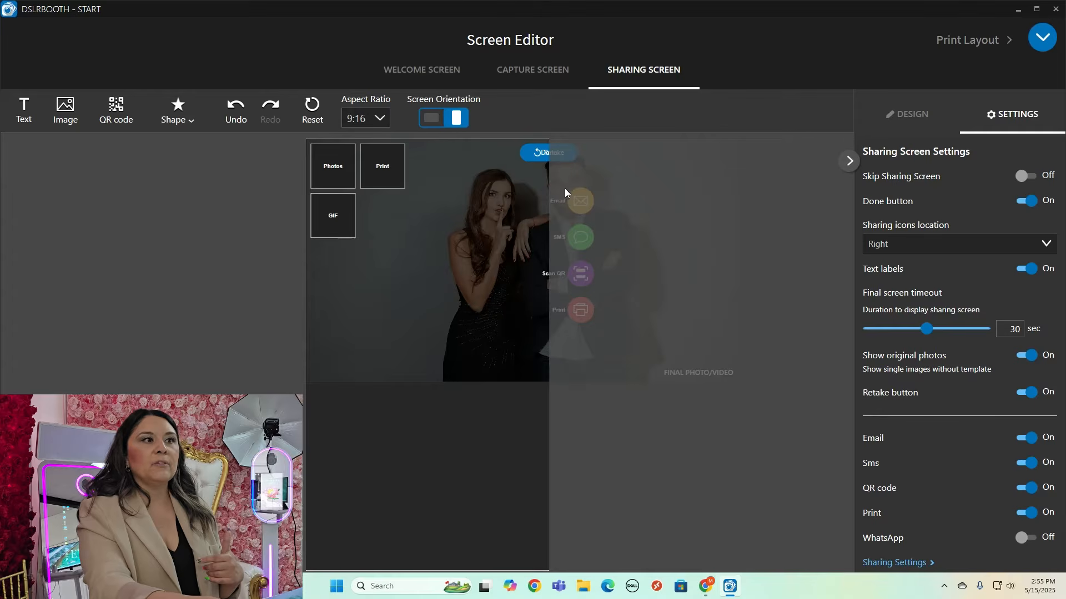
{"action": "left_click", "coordinate": [1026, 269]}
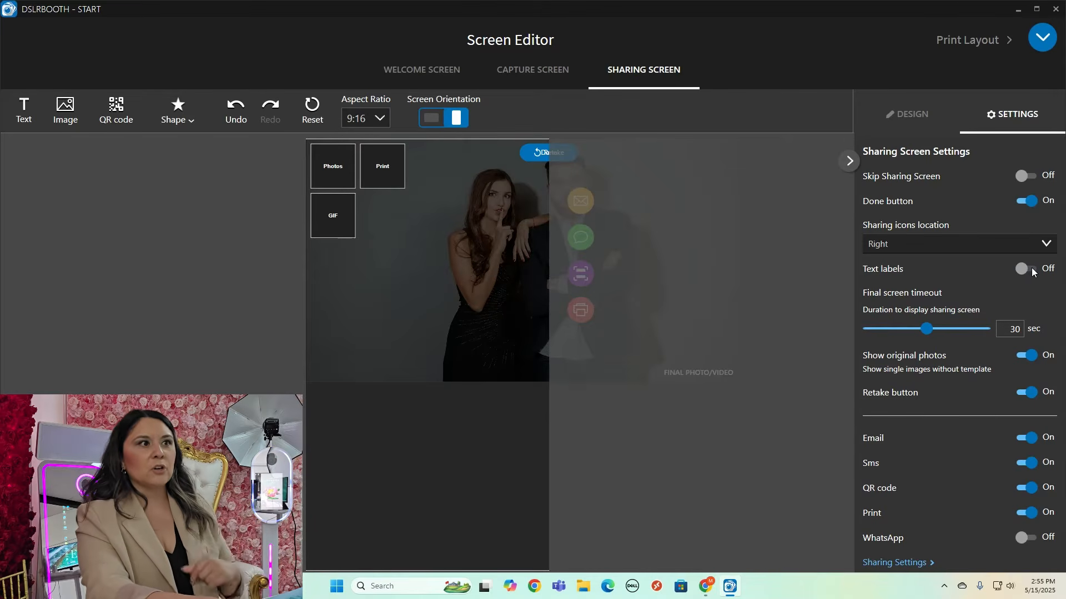
{"action": "left_click", "coordinate": [1032, 269]}
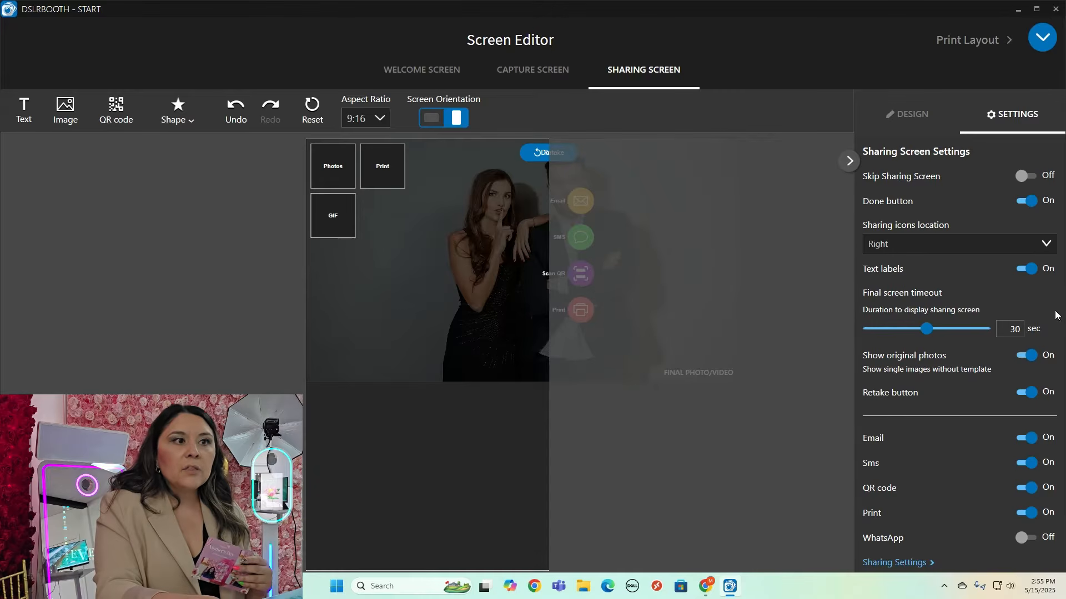
{"action": "left_click", "coordinate": [1025, 353]}
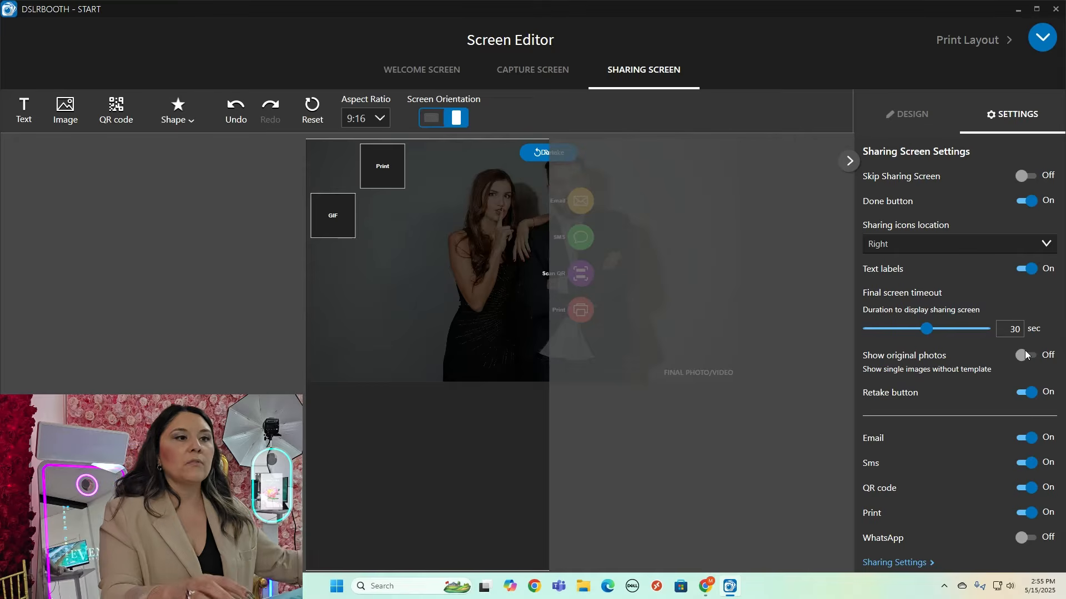
{"action": "left_click", "coordinate": [1027, 395]}
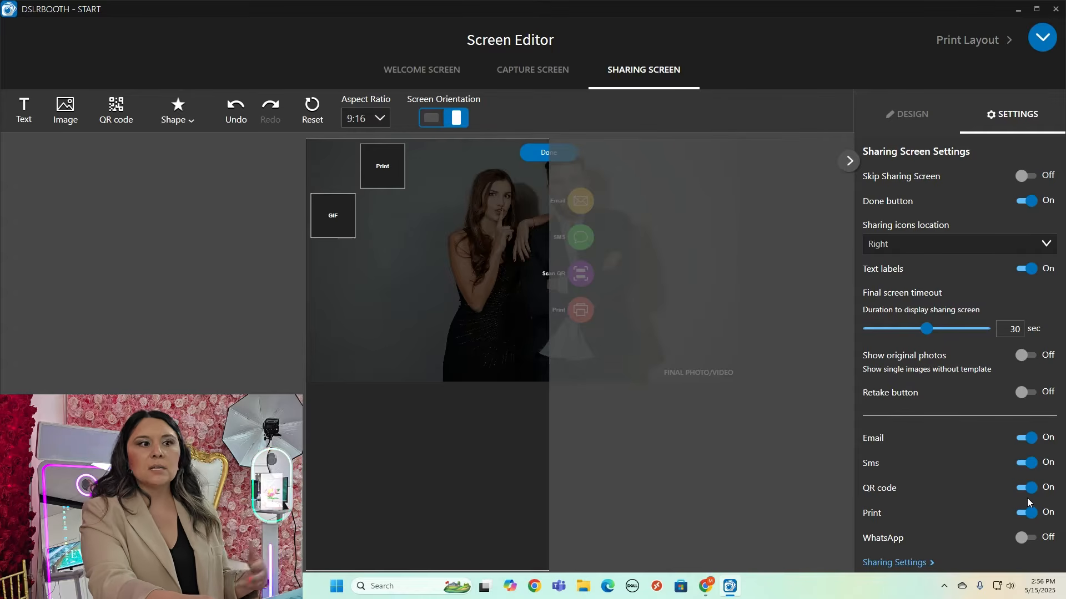
{"action": "left_click", "coordinate": [1030, 538]}
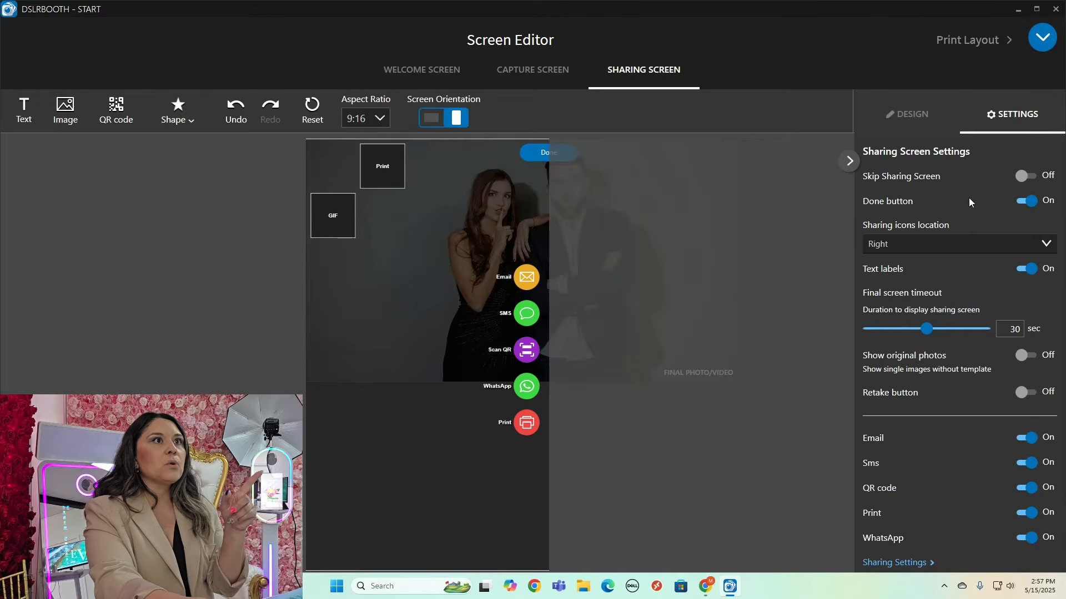
- Open the event's General settings and place the cursor in the Security Pin field
{"action": "left_click", "coordinate": [1043, 38]}
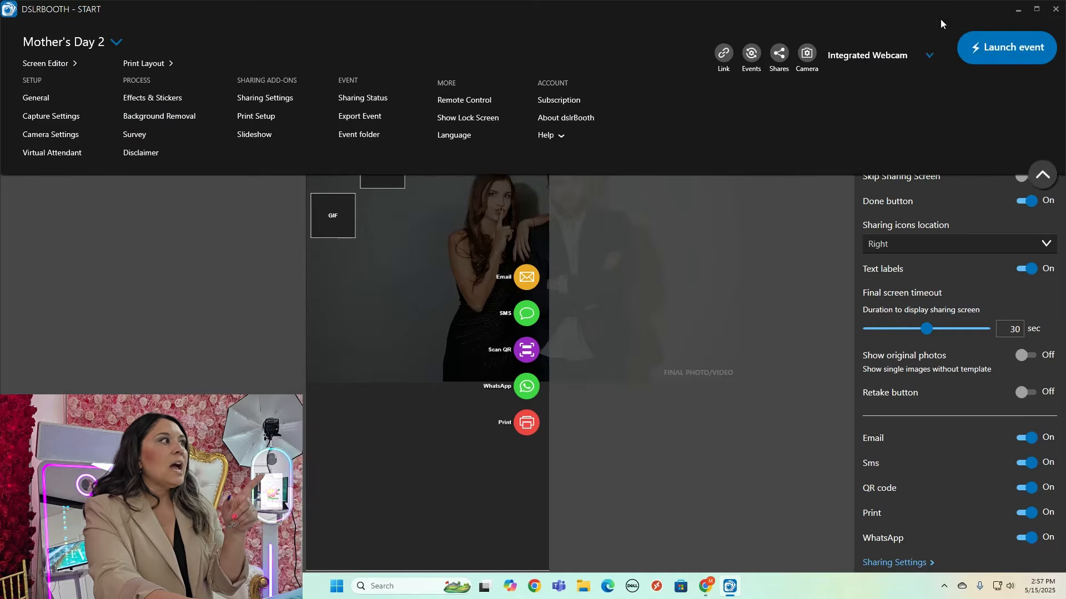
{"action": "left_click", "coordinate": [39, 101]}
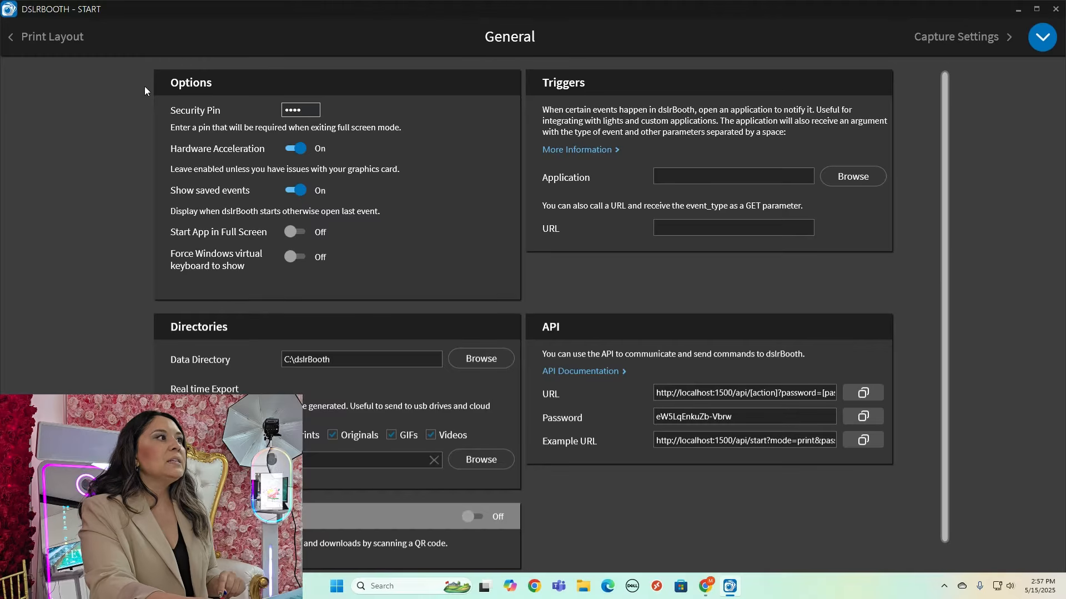
{"action": "double_click", "coordinate": [295, 109]}
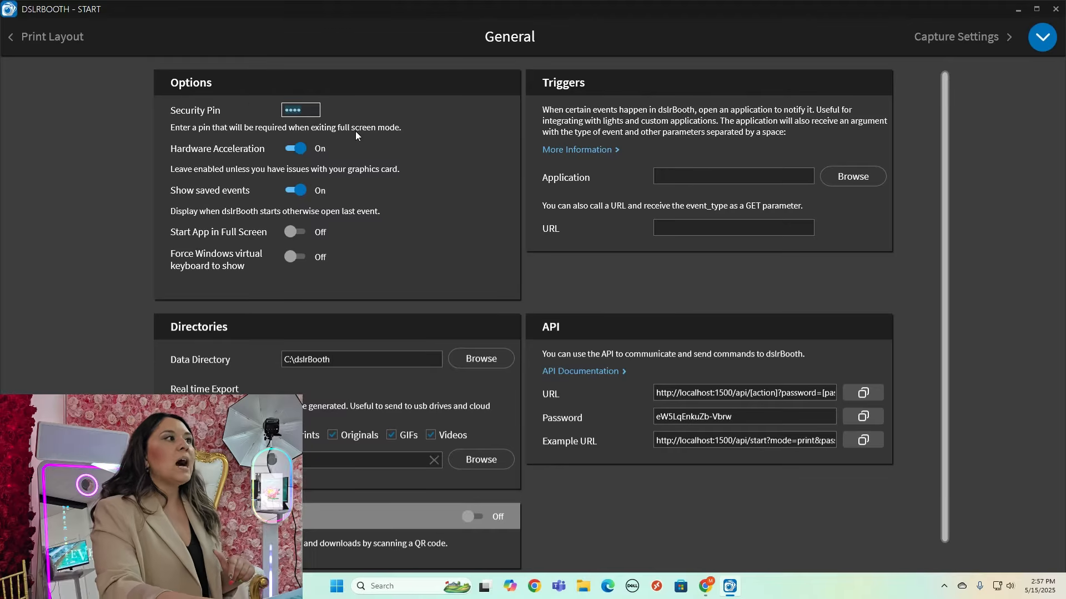
{"action": "left_click", "coordinate": [312, 112]}
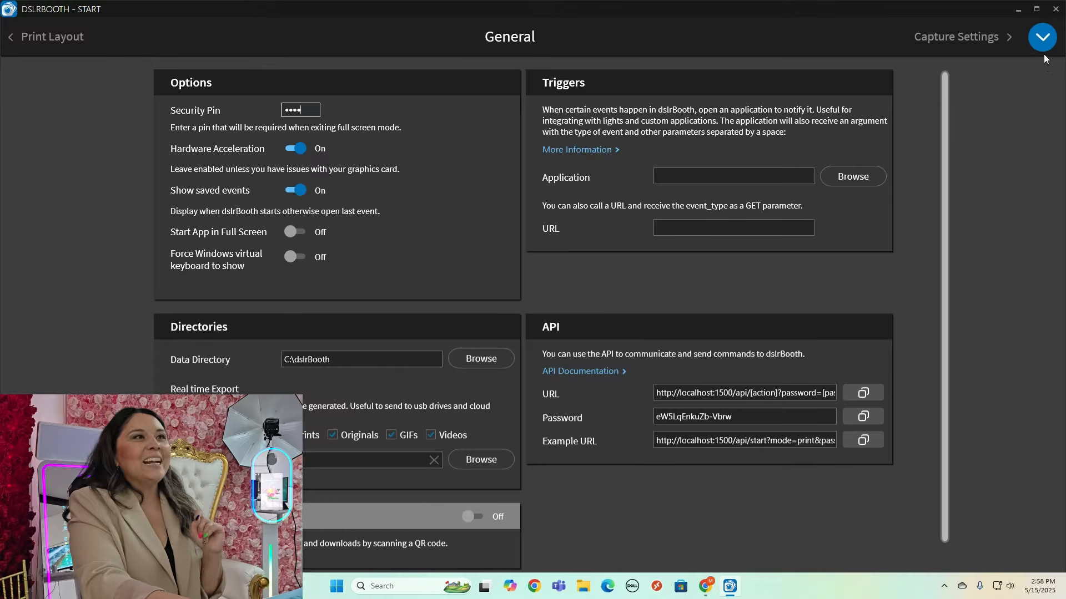
- Open the event's Capture Settings, review the Photo and GIF options, and try Reverse GIF on and back off
{"action": "left_click", "coordinate": [1042, 37]}
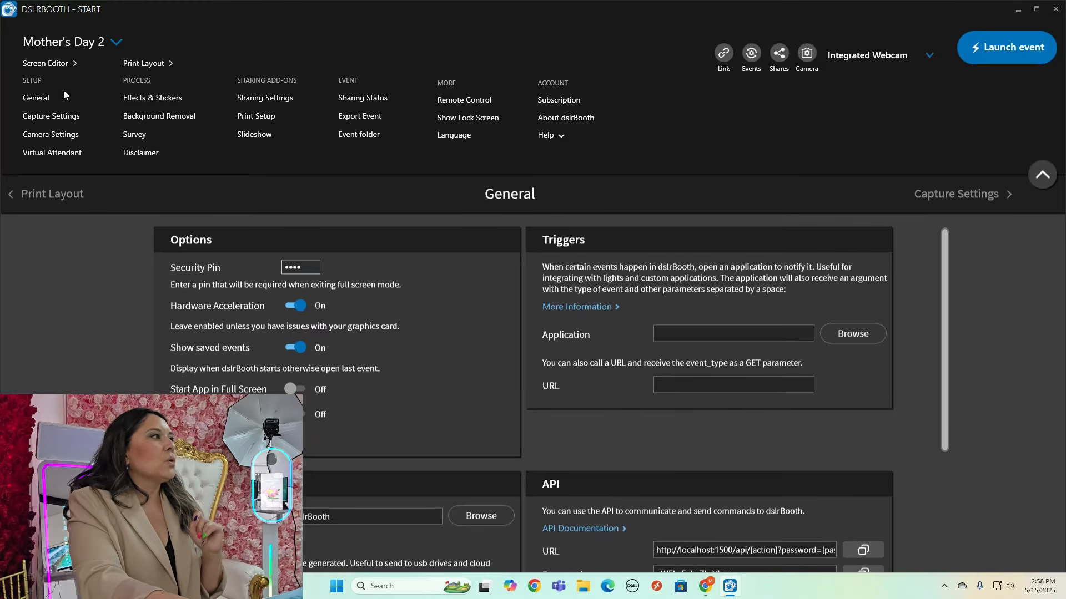
{"action": "left_click", "coordinate": [52, 118]}
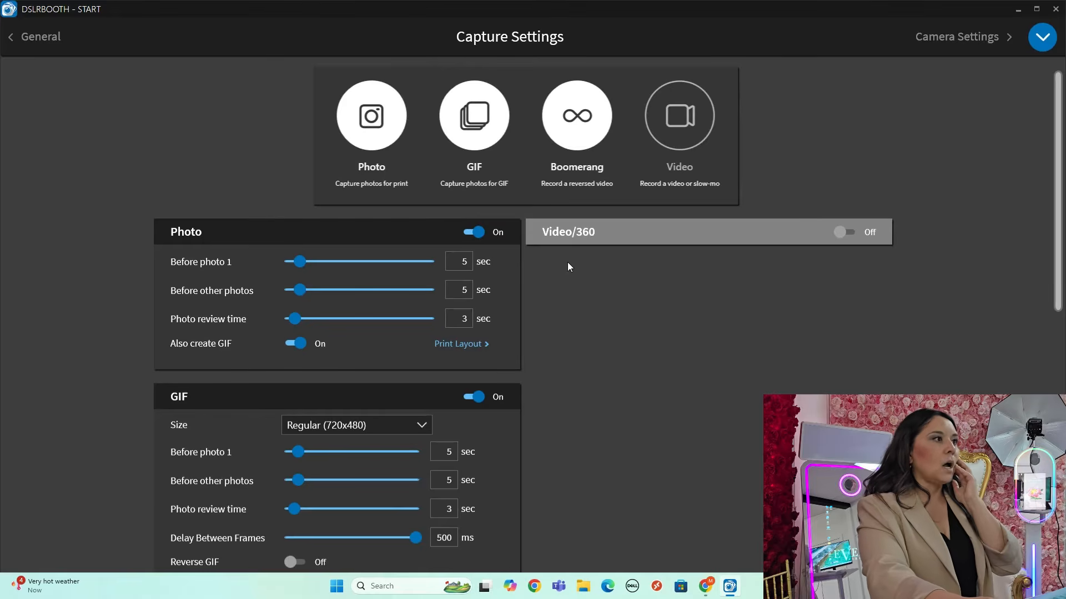
{"action": "scroll", "coordinate": [567, 262], "scroll_direction": "down", "scroll_amount": 1}
{"action": "scroll", "coordinate": [568, 262], "scroll_direction": "down", "scroll_amount": 1}
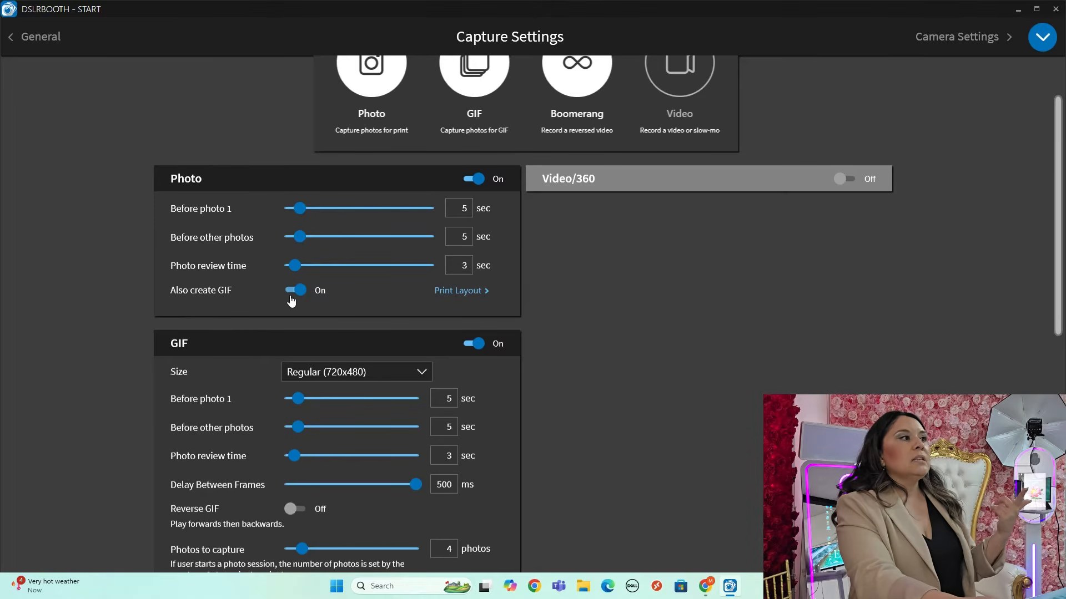
{"action": "scroll", "coordinate": [497, 371], "scroll_direction": "down", "scroll_amount": 3}
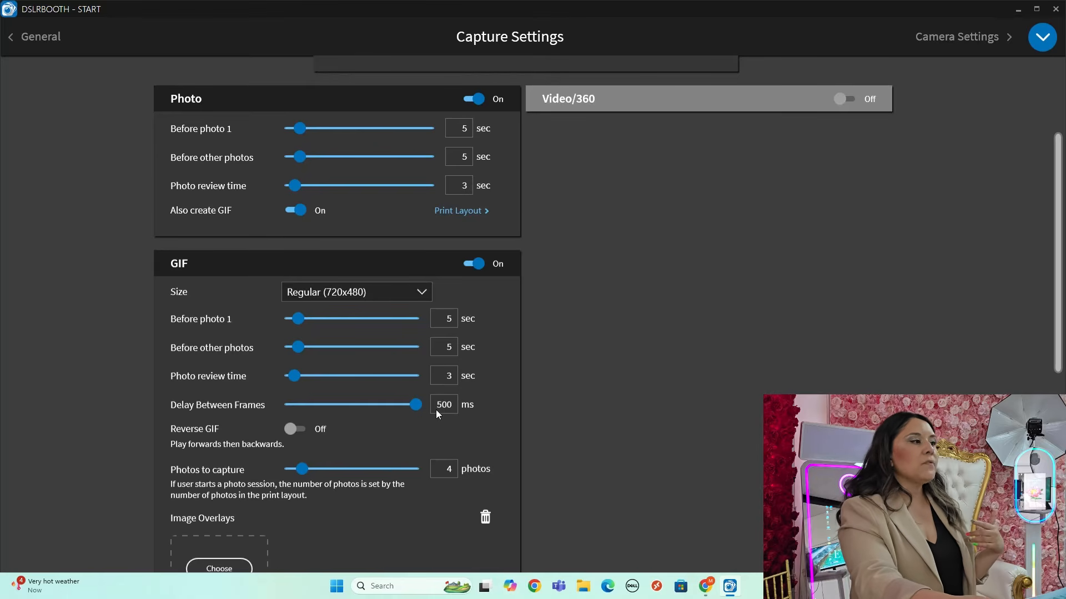
{"action": "left_click", "coordinate": [305, 436]}
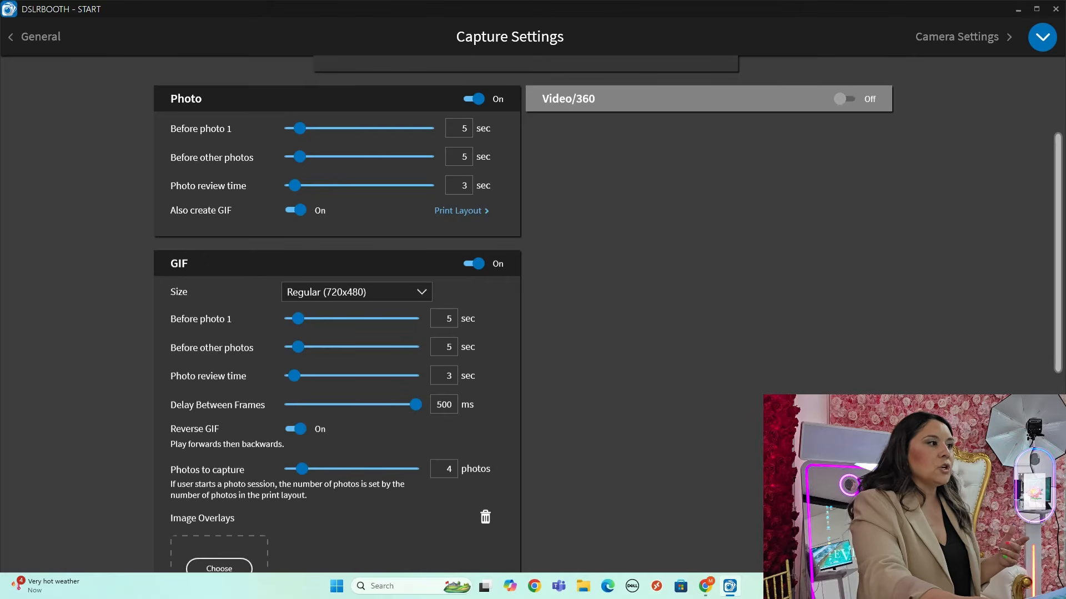
{"action": "left_click", "coordinate": [295, 429]}
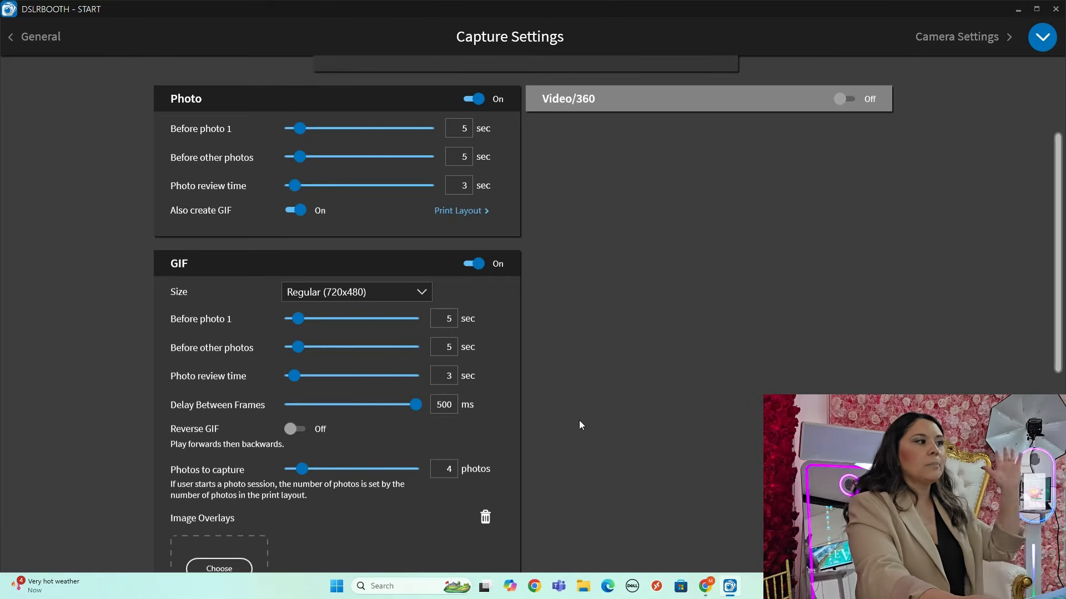
- Set the number of photos to capture for the GIF mode to 3
{"action": "scroll", "coordinate": [578, 417], "scroll_direction": "down", "scroll_amount": 1}
{"action": "scroll", "coordinate": [574, 414], "scroll_direction": "down", "scroll_amount": 2}
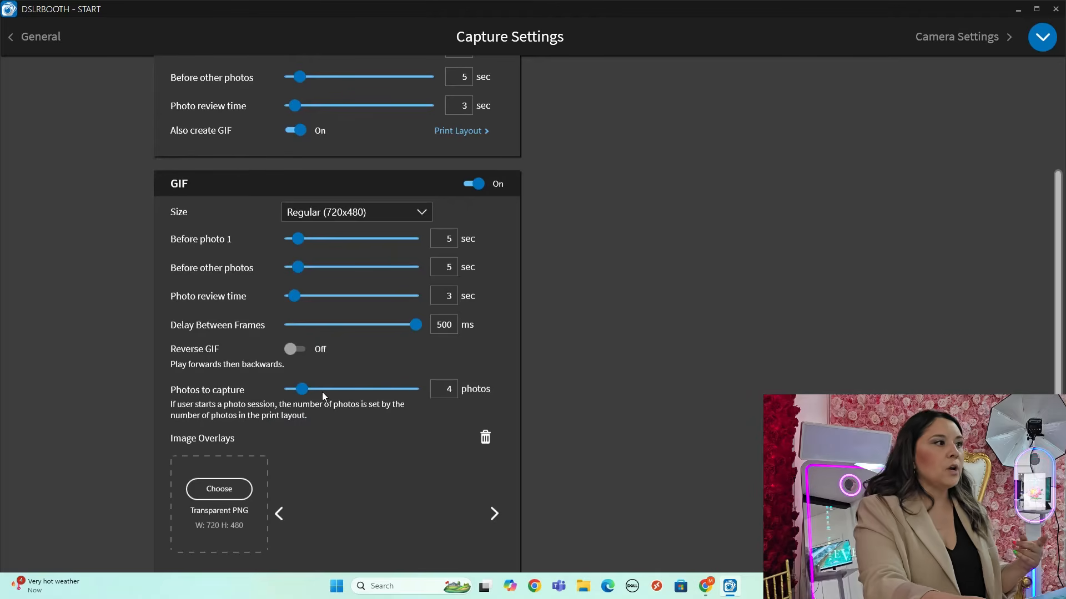
{"action": "left_click", "coordinate": [292, 390]}
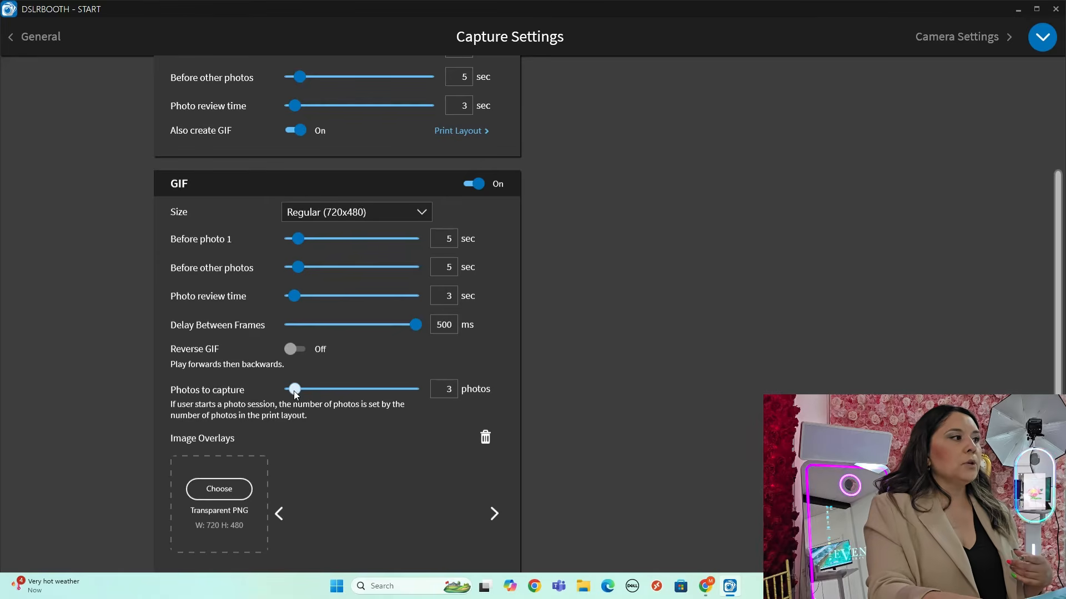
{"action": "left_click_drag", "start_coordinate": [295, 389], "coordinate": [294, 389]}
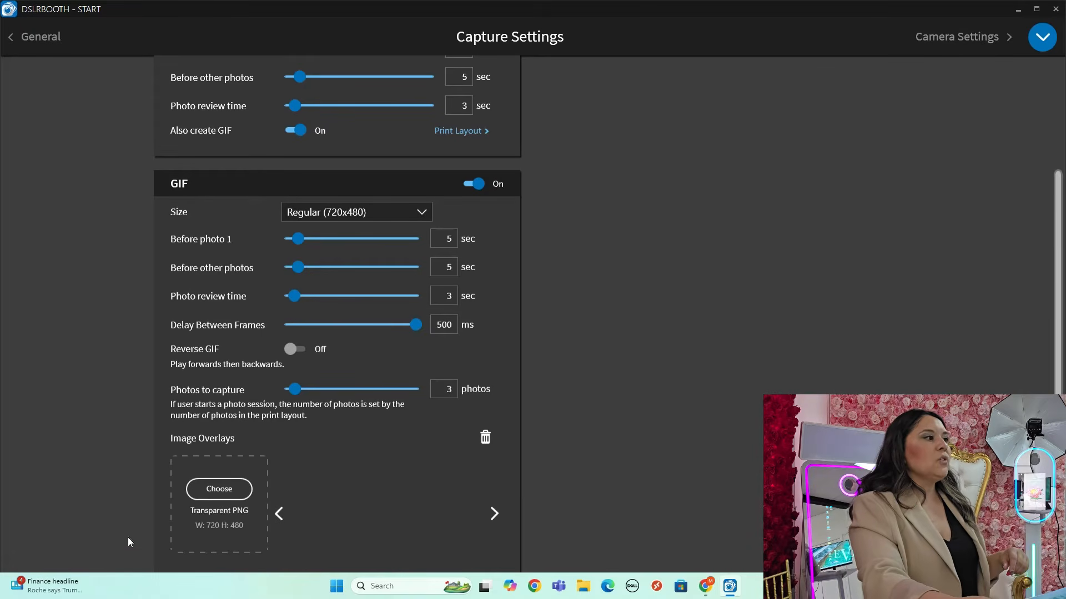
- Set the Boomerang recording duration to 3 seconds
{"action": "scroll", "coordinate": [312, 458], "scroll_direction": "down", "scroll_amount": 3}
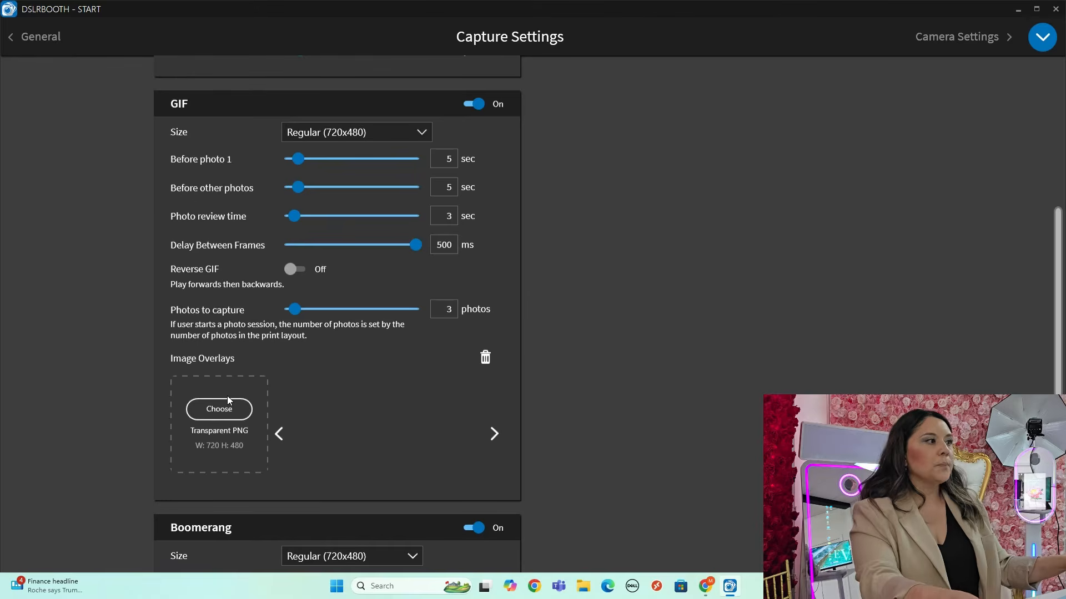
{"action": "scroll", "coordinate": [612, 392], "scroll_direction": "down", "scroll_amount": 5}
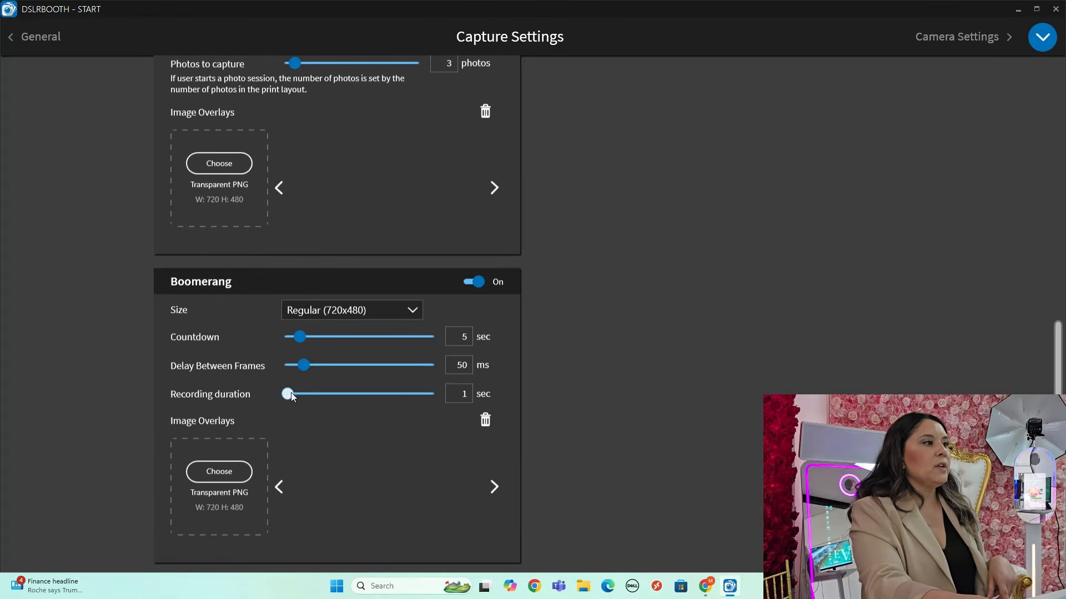
{"action": "left_click_drag", "start_coordinate": [289, 394], "coordinate": [443, 398]}
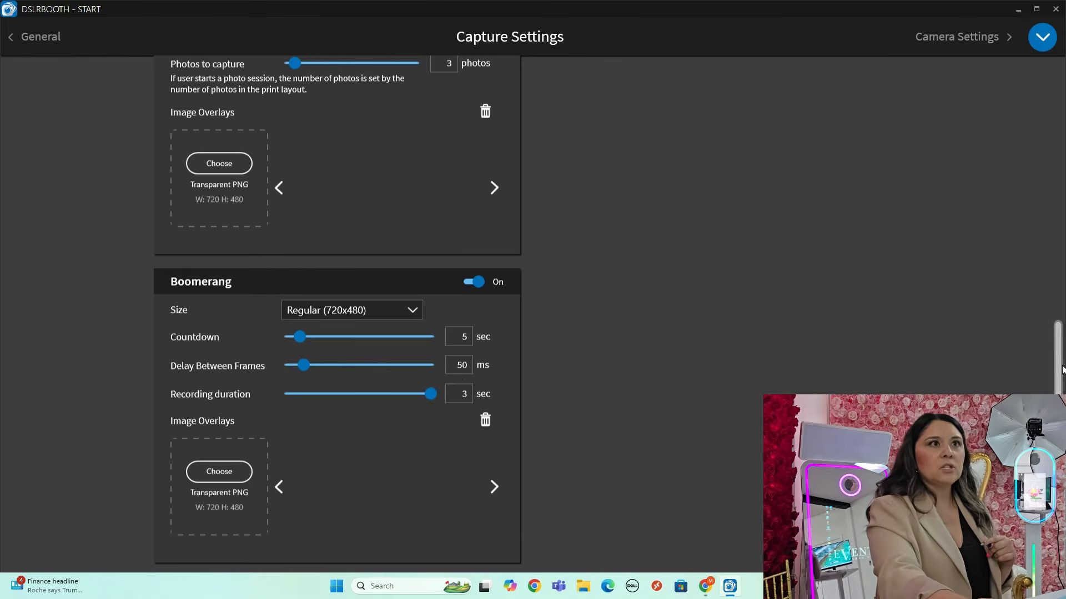
- Open the event's Camera Settings and review the webcam and live view options
{"action": "scroll", "coordinate": [960, 316], "scroll_direction": "up", "scroll_amount": 10}
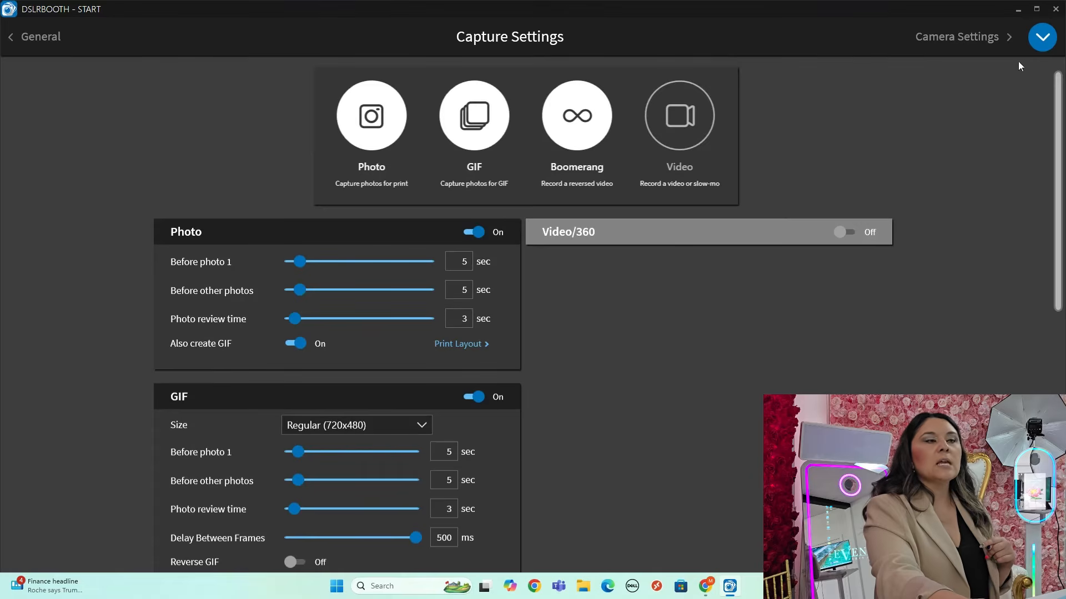
{"action": "left_click", "coordinate": [1042, 37]}
{"action": "left_click", "coordinate": [62, 135]}
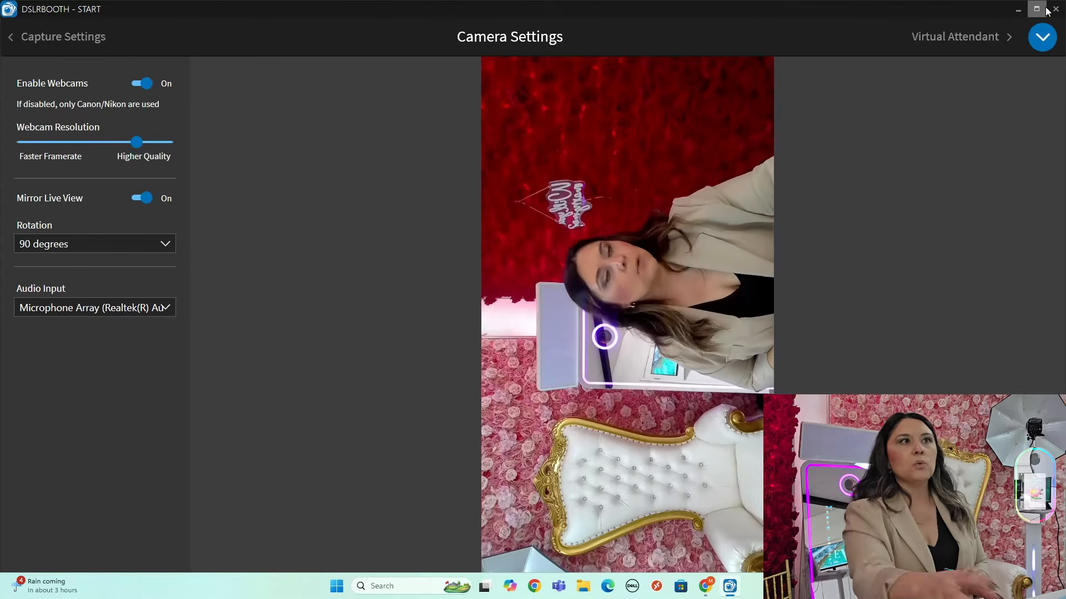
- Open the Virtual Attendant settings, choose the Audio - American Female style and look over its media slots
{"action": "left_click", "coordinate": [1042, 36]}
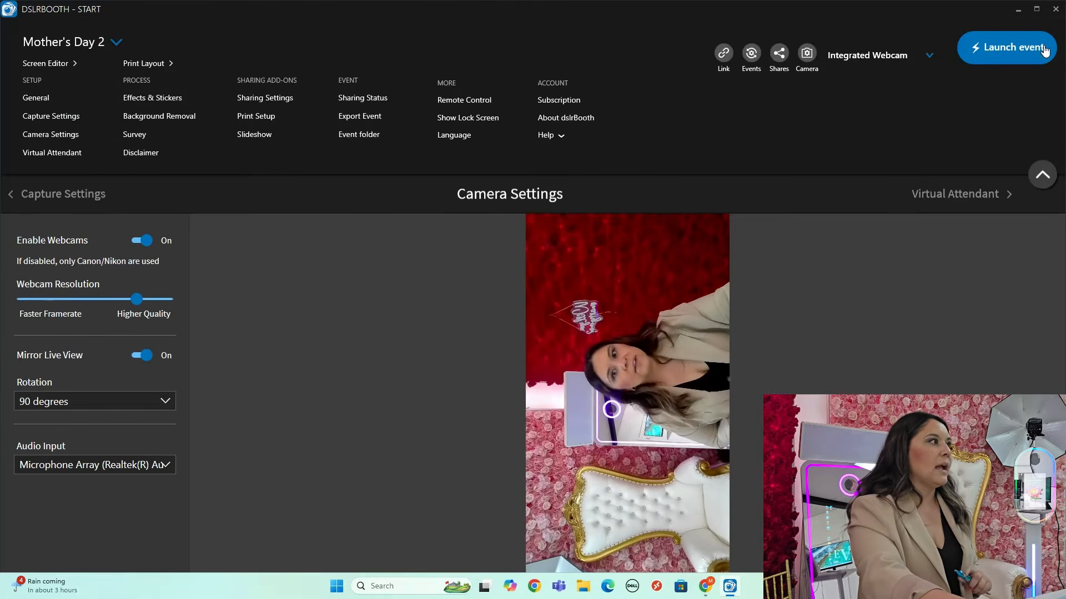
{"action": "left_click", "coordinate": [73, 155]}
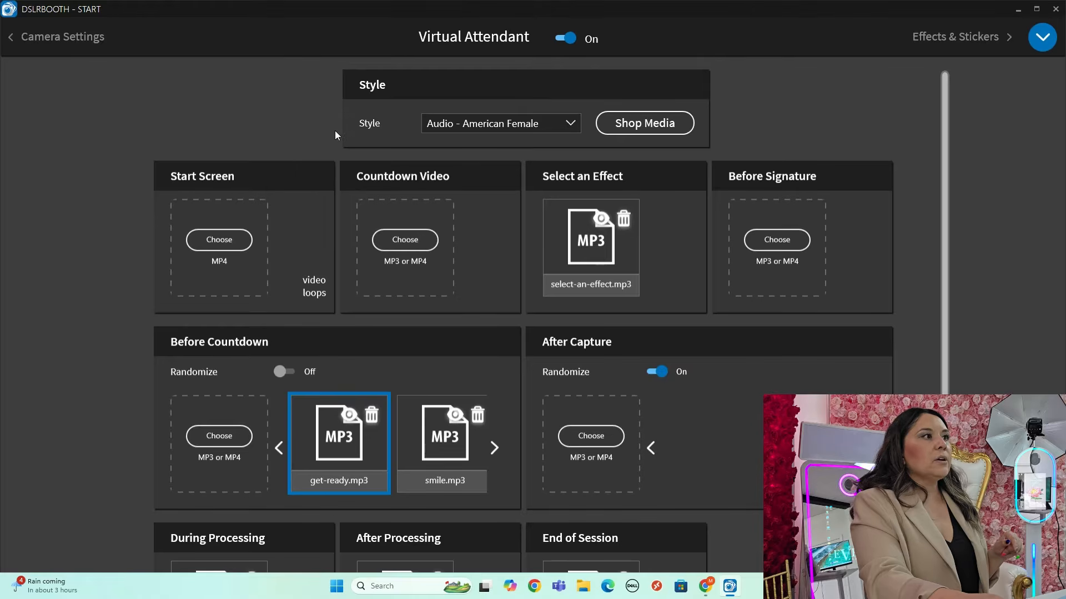
{"action": "left_click", "coordinate": [448, 125]}
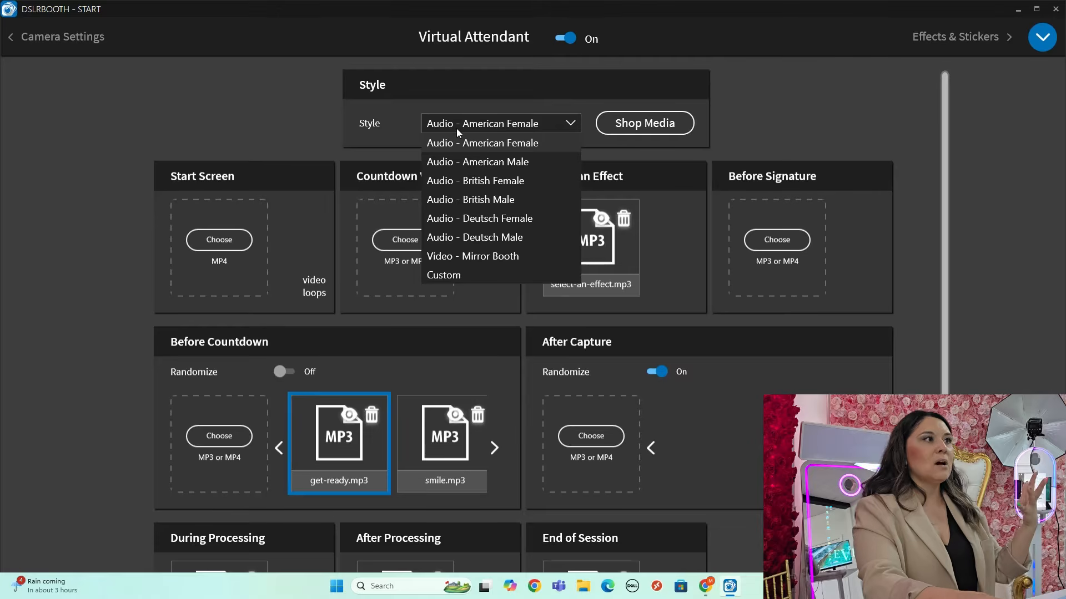
{"action": "left_click", "coordinate": [515, 143]}
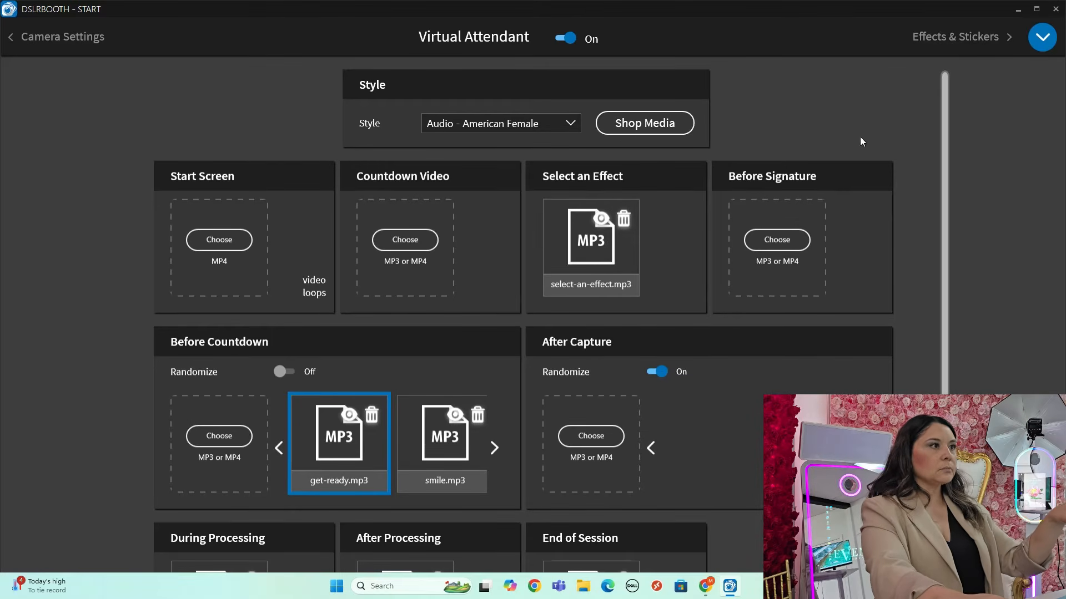
{"action": "scroll", "coordinate": [586, 108], "scroll_direction": "down", "scroll_amount": 4}
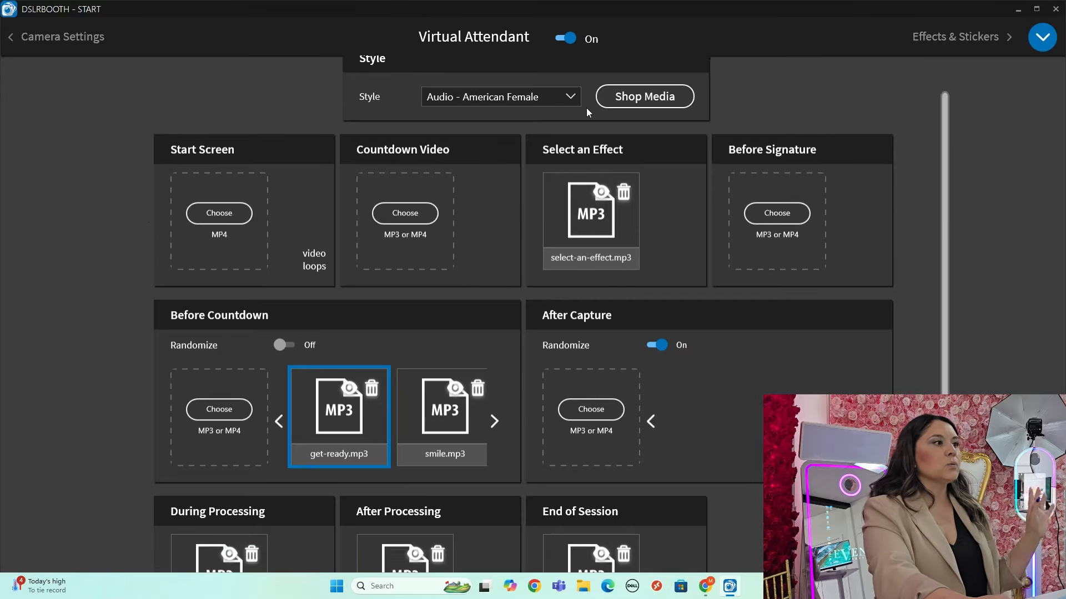
{"action": "scroll", "coordinate": [722, 298], "scroll_direction": "up", "scroll_amount": 4}
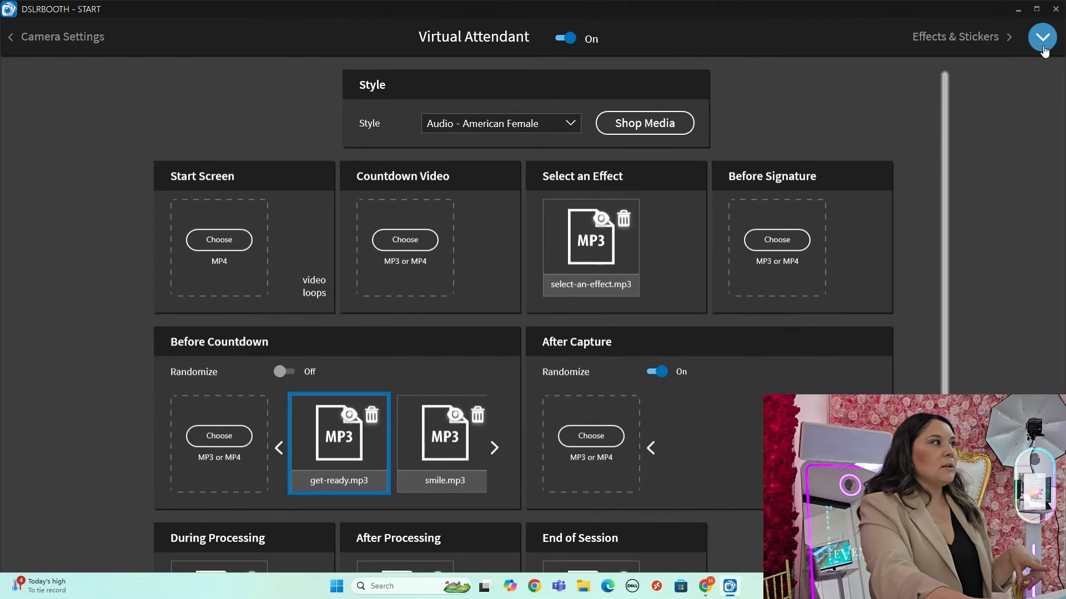
- Open the Print Layout and delete the Merry Christmas background image and the Photo 1 placeholder from the template
{"action": "left_click", "coordinate": [1043, 38]}
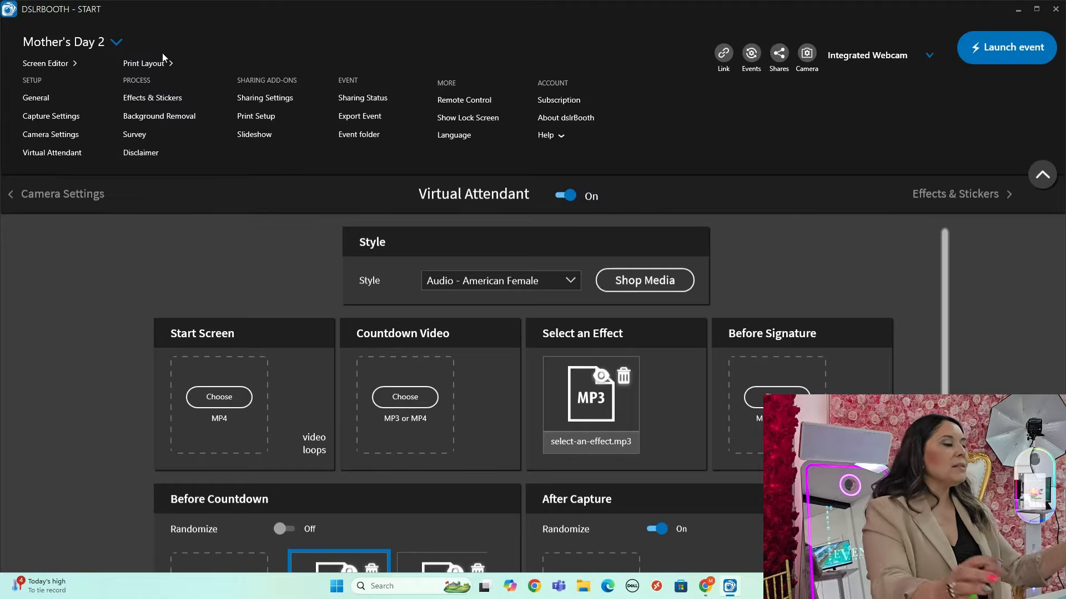
{"action": "left_click", "coordinate": [154, 64]}
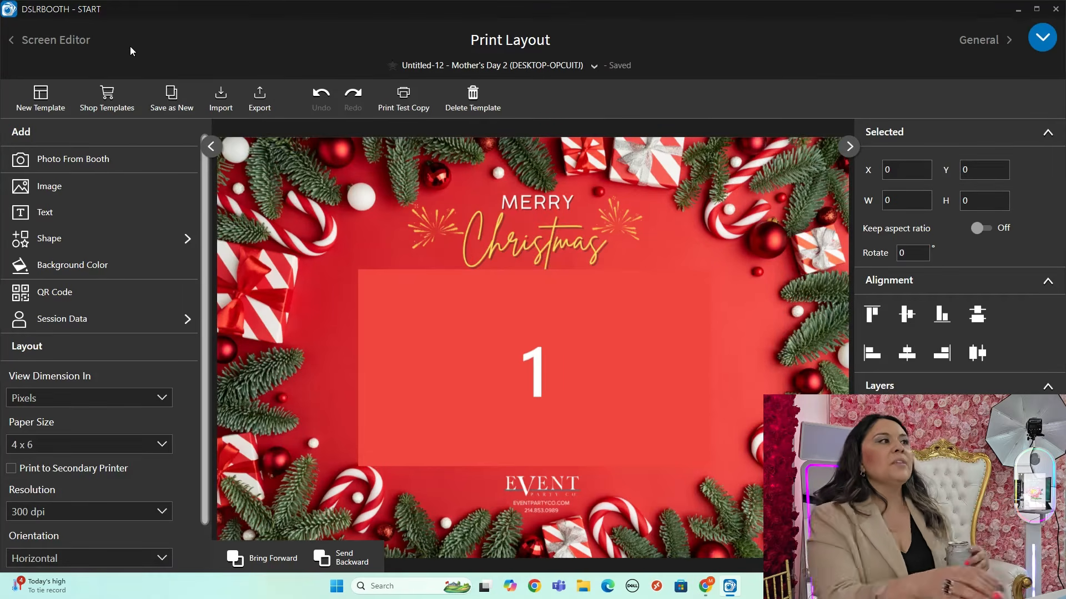
{"action": "left_click", "coordinate": [283, 194]}
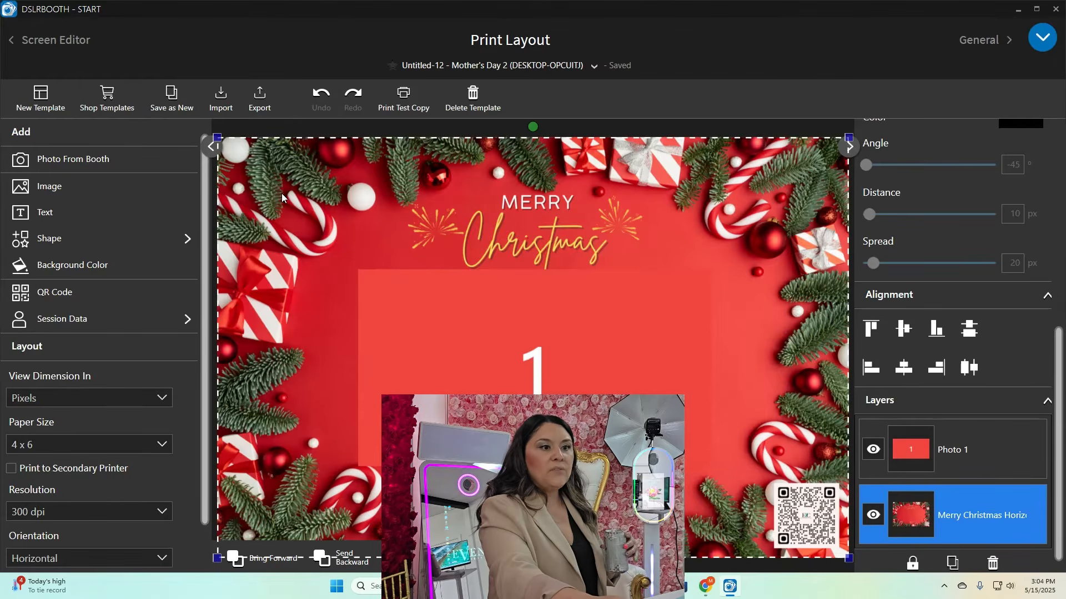
{"action": "left_click", "coordinate": [993, 564]}
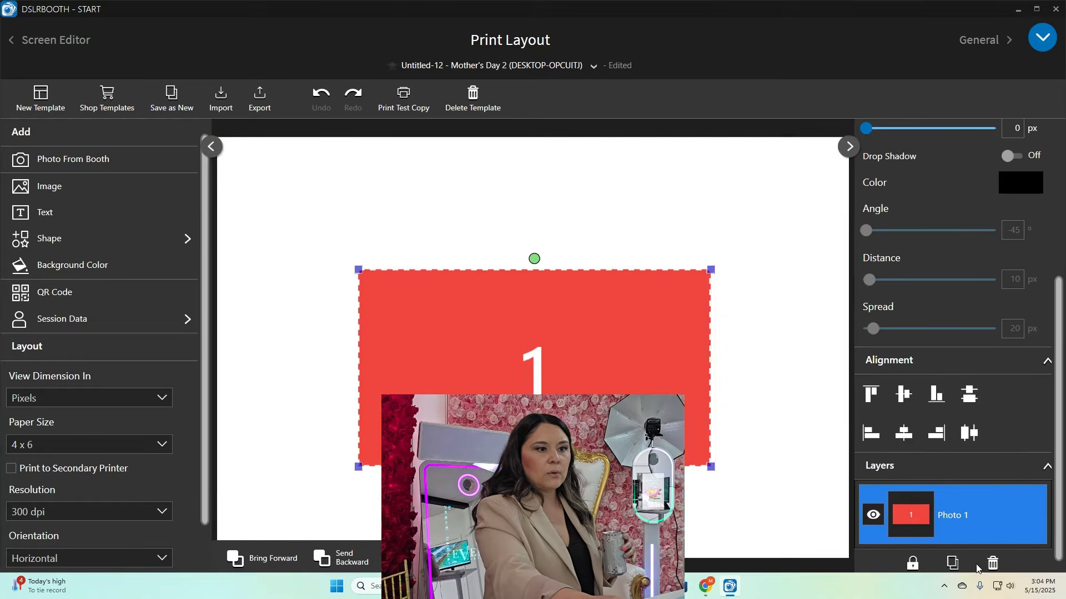
{"action": "left_click", "coordinate": [992, 563]}
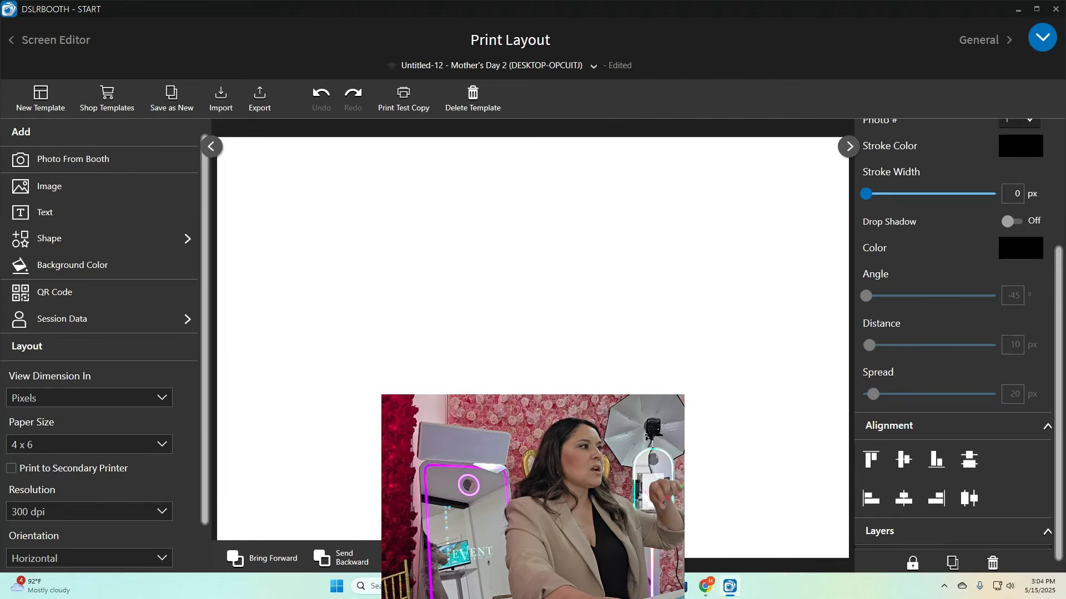
- Leave the Print Layout and open the event's Effects & Stickers settings
{"action": "scroll", "coordinate": [207, 337], "scroll_direction": "down", "scroll_amount": 2}
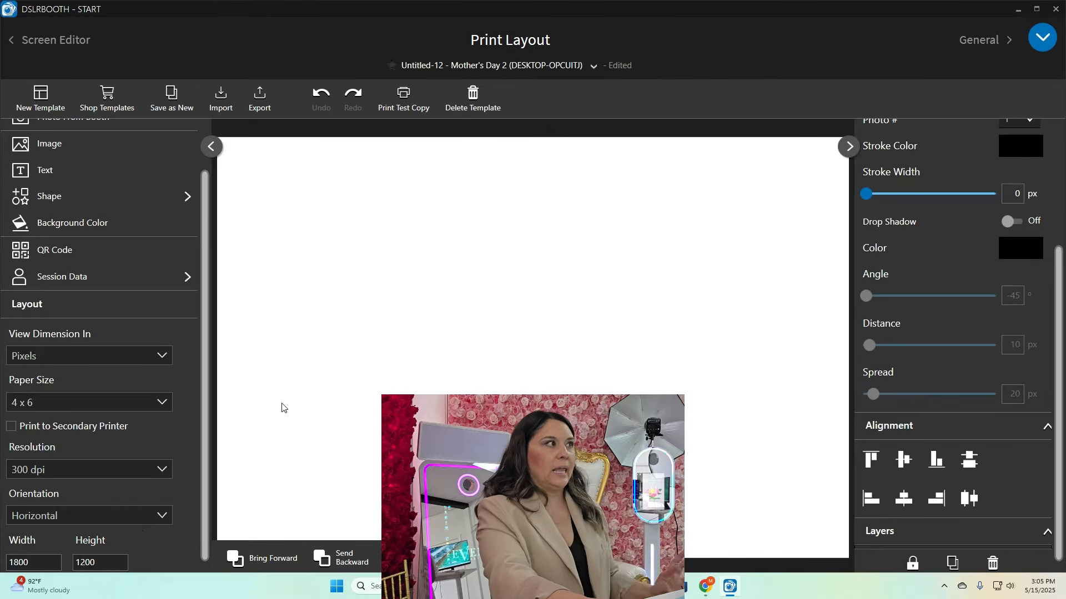
{"action": "left_click", "coordinate": [1041, 40]}
{"action": "left_click", "coordinate": [968, 49]}
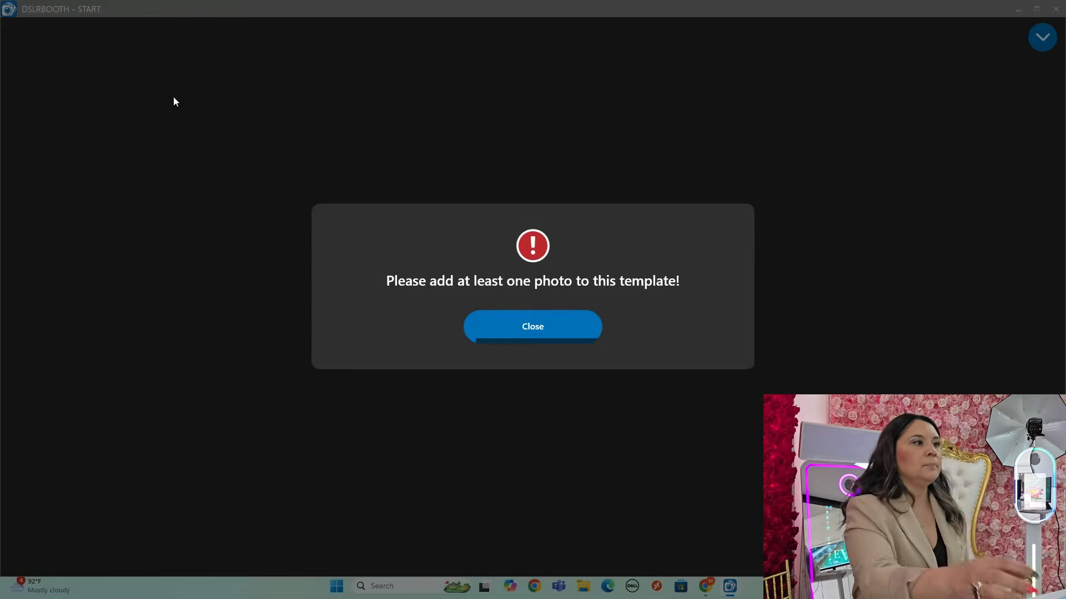
{"action": "left_click", "coordinate": [500, 327]}
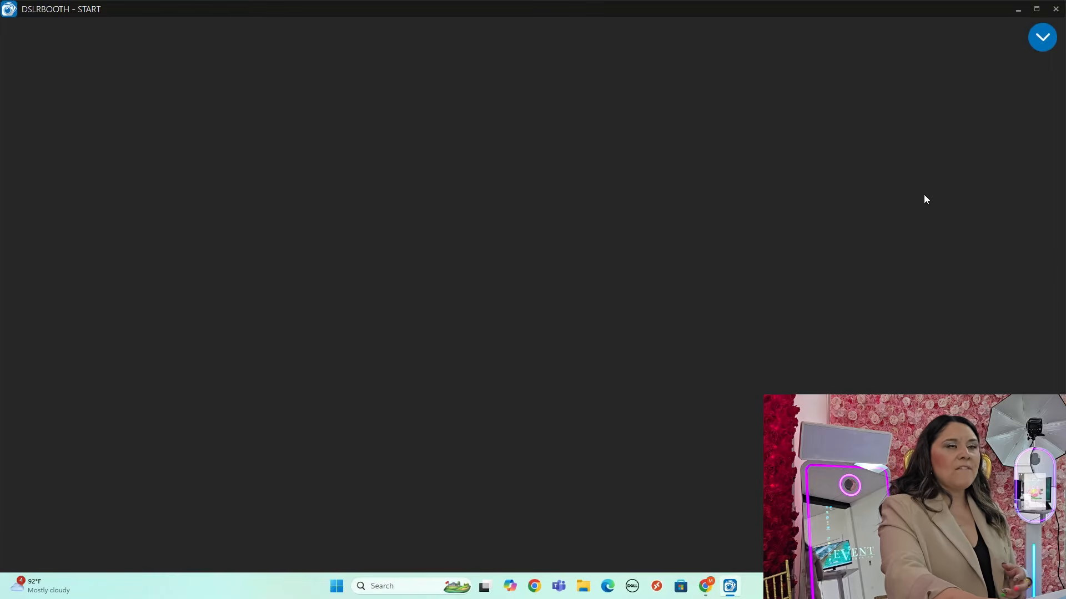
{"action": "left_click", "coordinate": [1041, 44]}
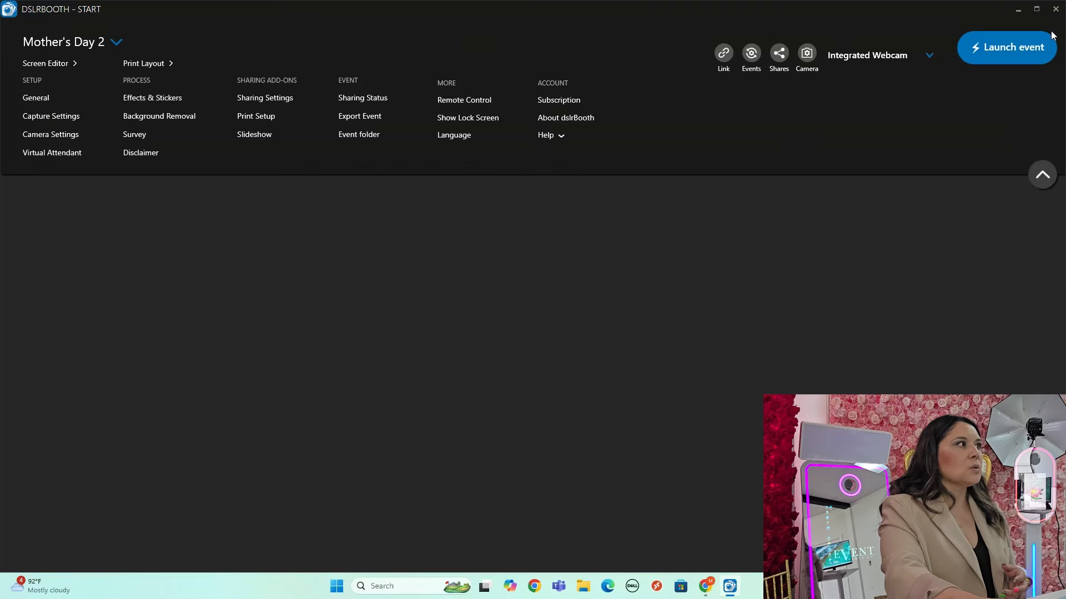
{"action": "left_click", "coordinate": [153, 100]}
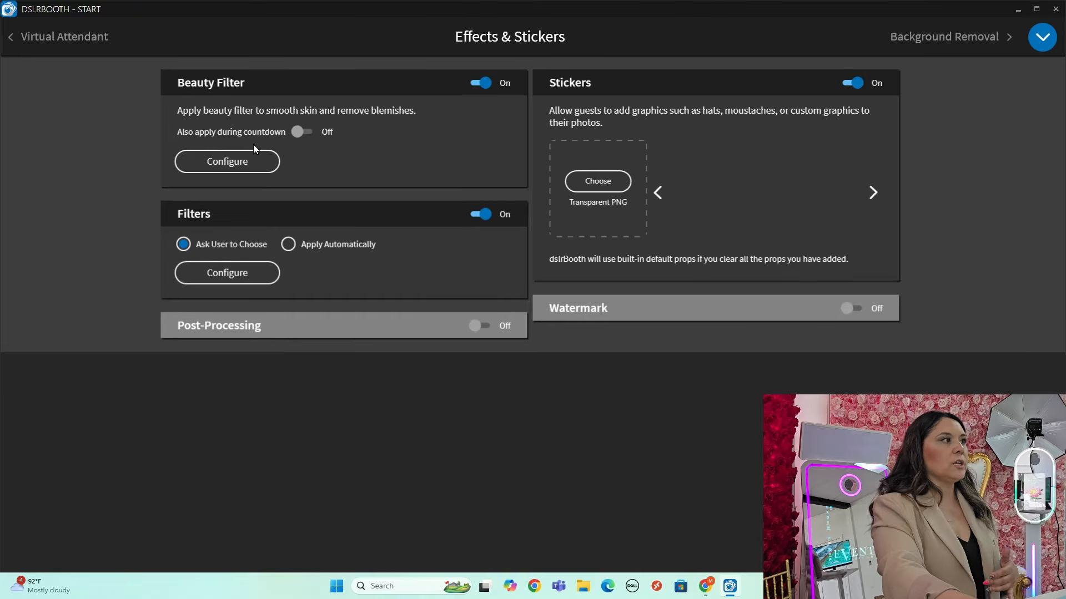
- Set the Beauty Filter strength to 51, save it, and set Filters to Ask User to Choose
{"action": "left_click", "coordinate": [251, 164]}
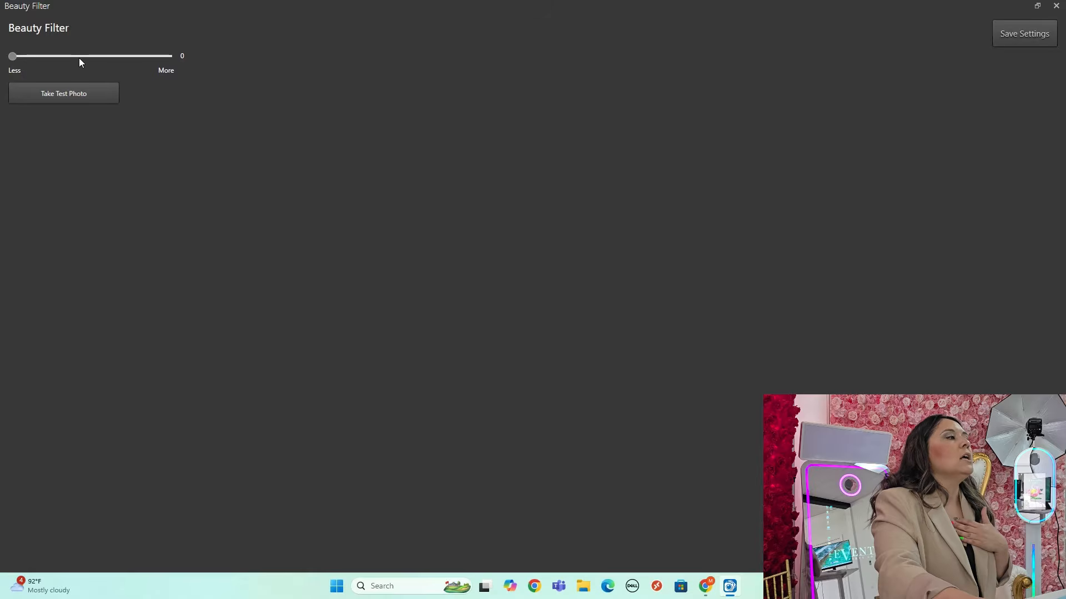
{"action": "left_click_drag", "start_coordinate": [78, 57], "coordinate": [84, 59]}
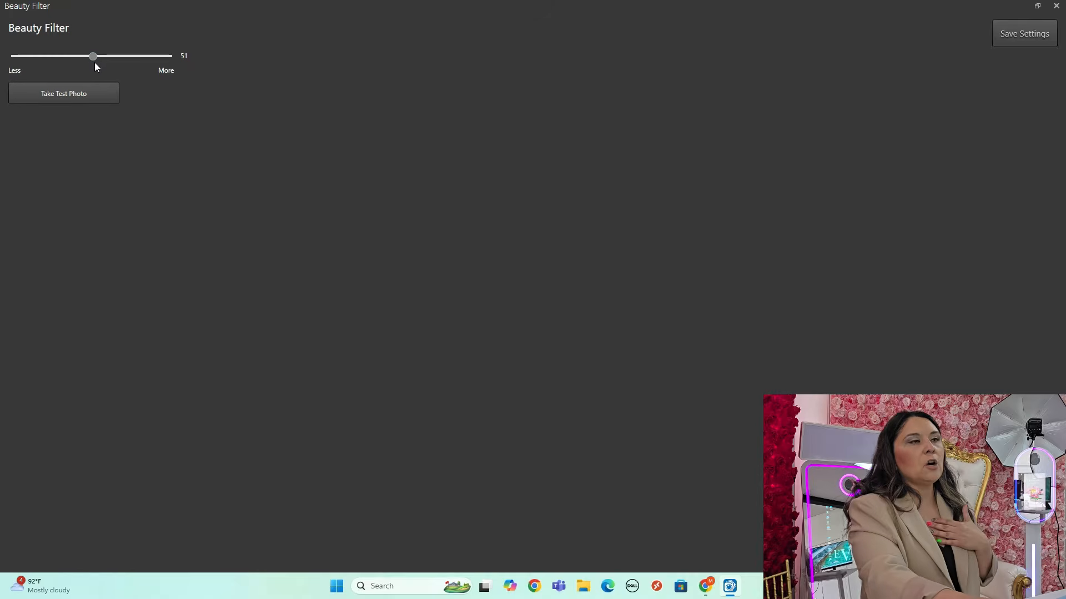
{"action": "left_click", "coordinate": [1009, 32]}
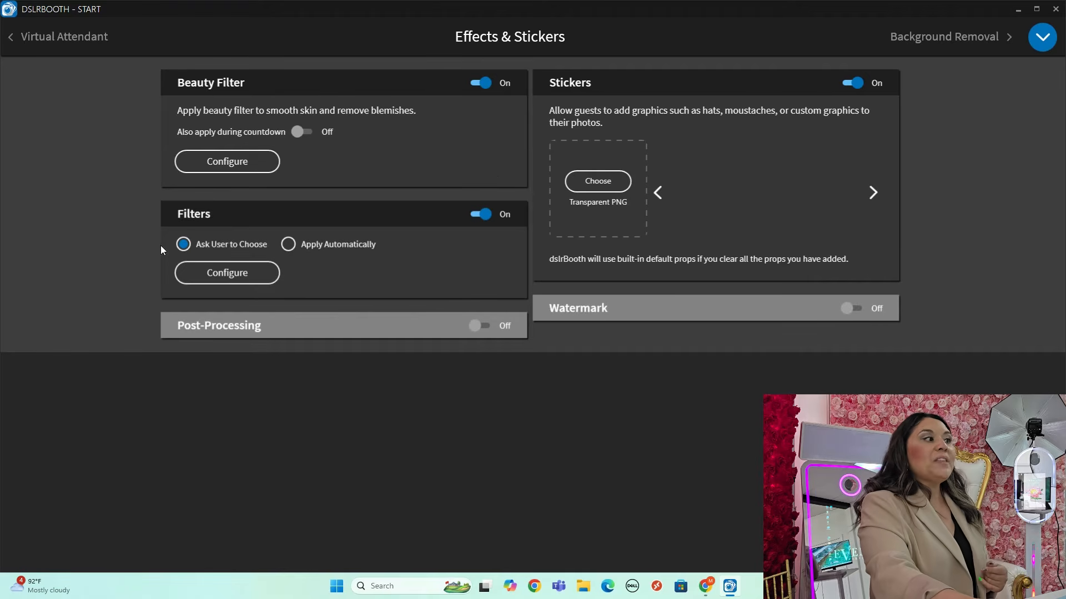
{"action": "left_click", "coordinate": [288, 245]}
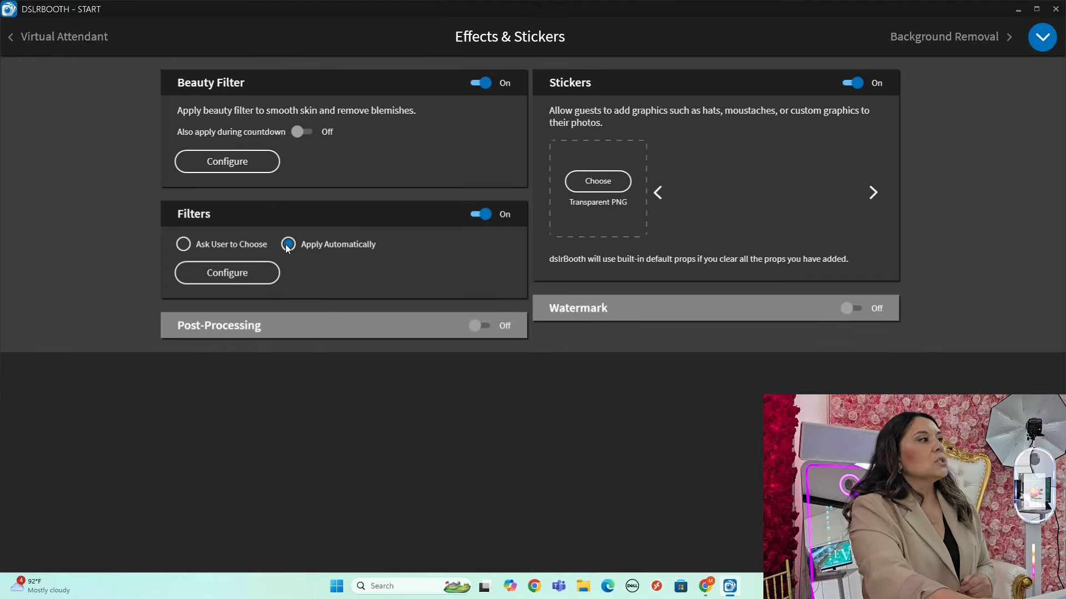
{"action": "left_click", "coordinate": [183, 244]}
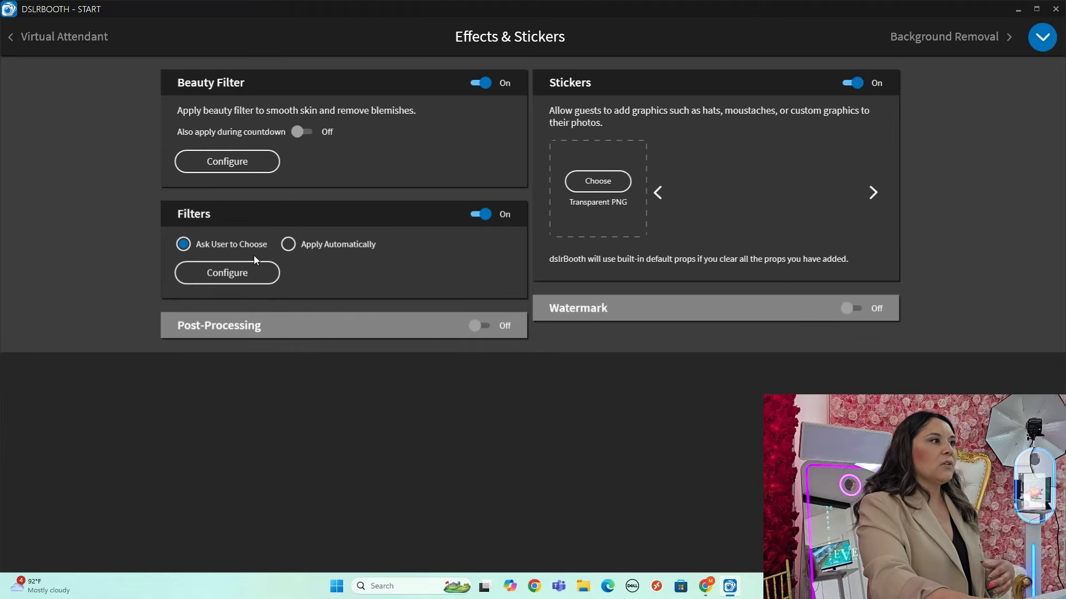
- Configure the selectable filters by disabling Black & White Glam, 1977, Gotham and Nashville, and save the filter settings
{"action": "left_click", "coordinate": [249, 275]}
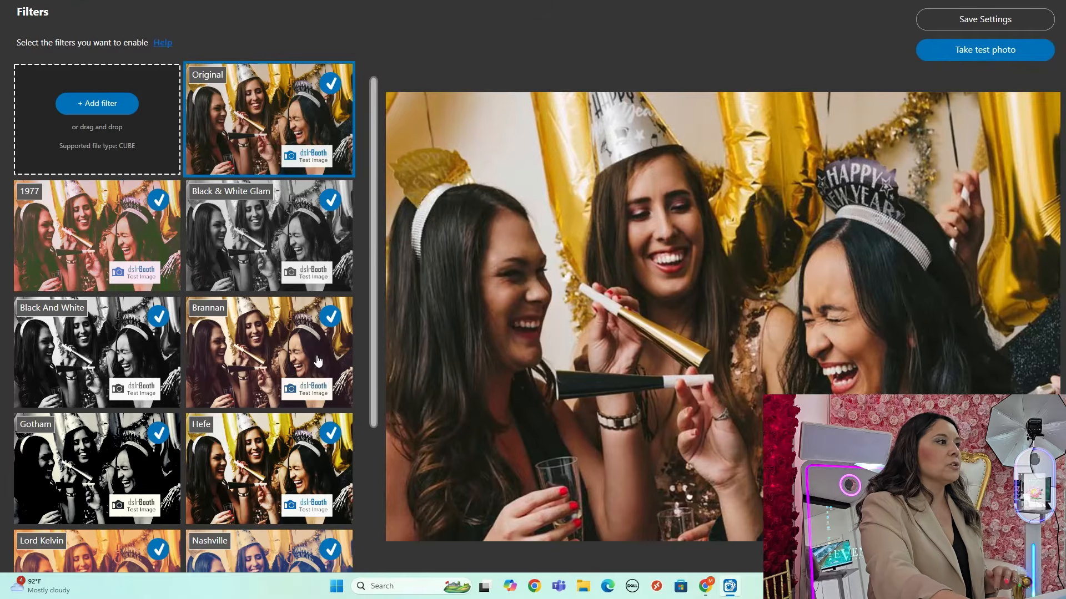
{"action": "mouse_move", "coordinate": [371, 387]}
{"action": "left_mouse_down"}
{"action": "mouse_move", "coordinate": [368, 532]}
{"action": "mouse_move", "coordinate": [380, 368]}
{"action": "left_mouse_up"}
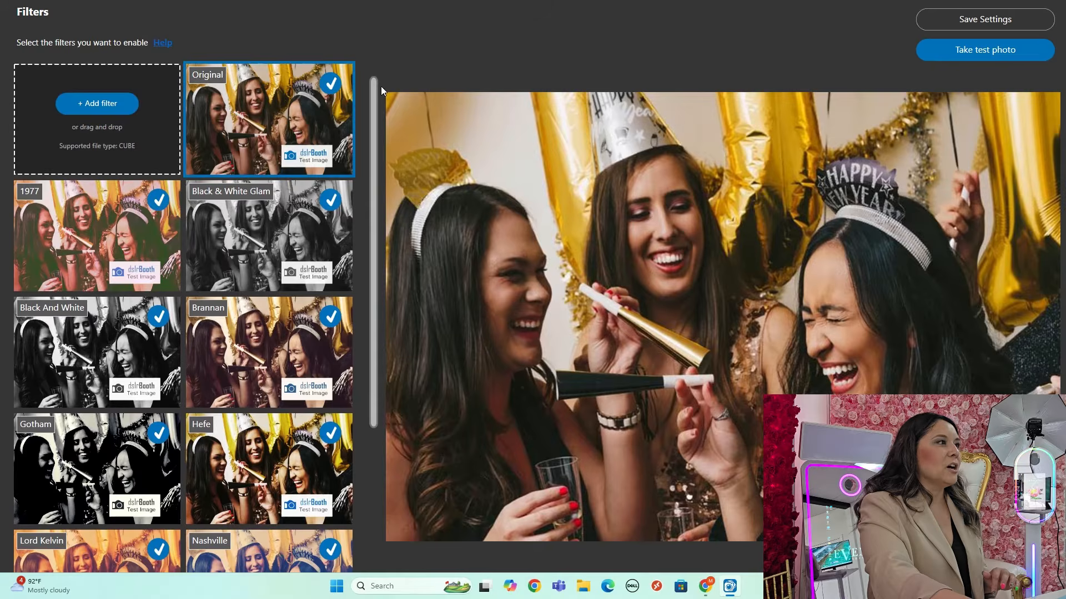
{"action": "left_click", "coordinate": [330, 200]}
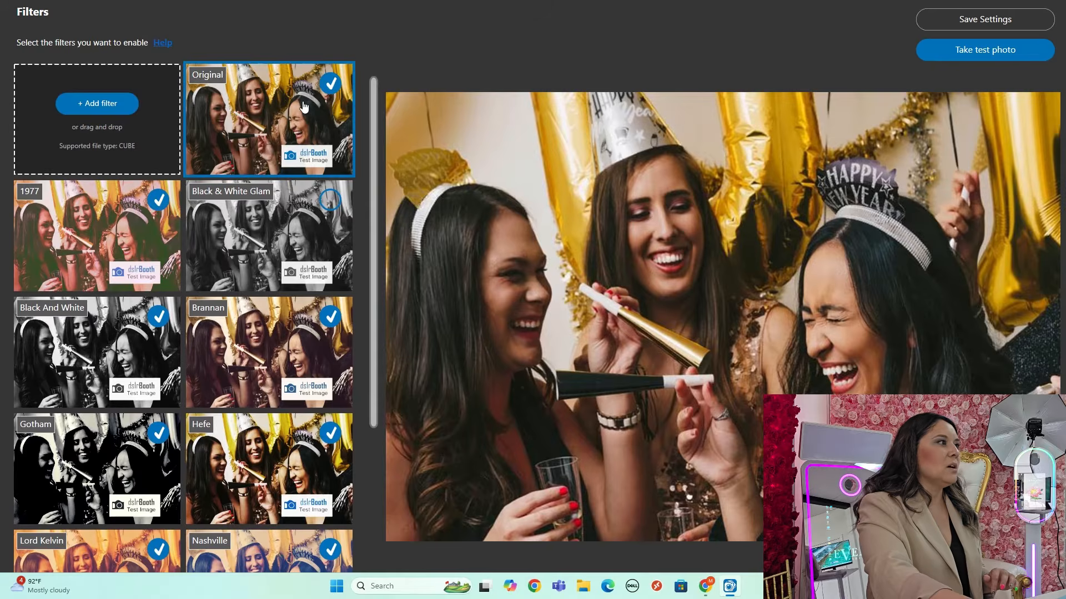
{"action": "left_click", "coordinate": [161, 202]}
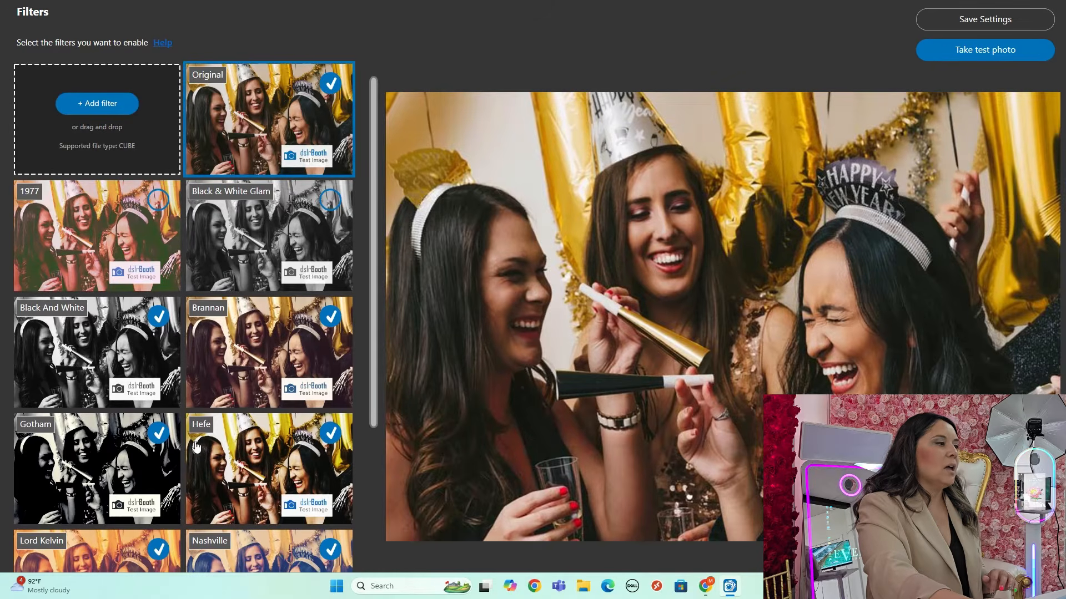
{"action": "left_click", "coordinate": [158, 433]}
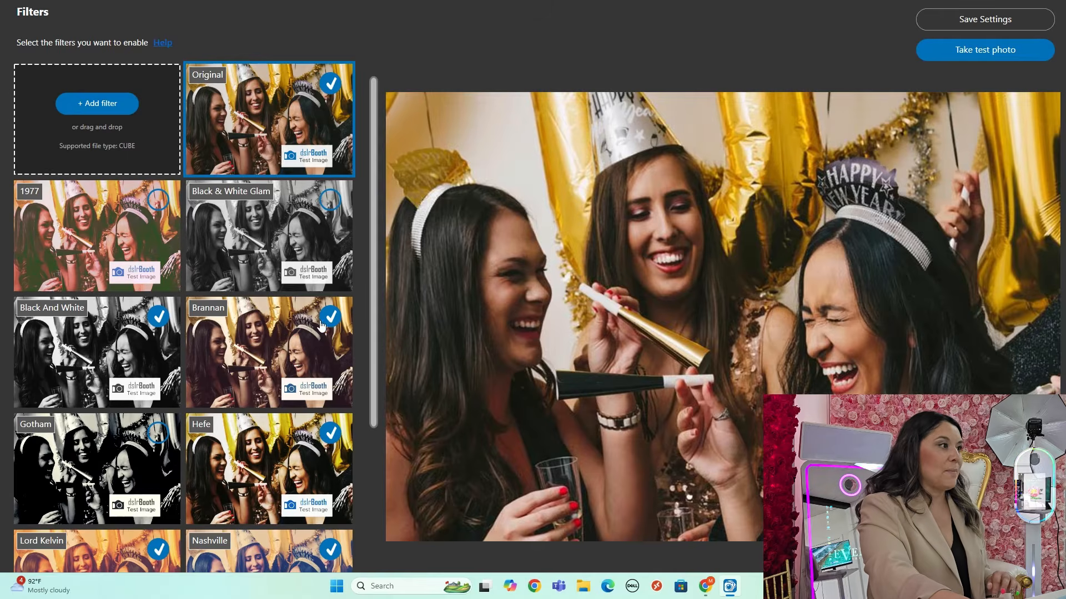
{"action": "left_click_drag", "start_coordinate": [378, 304], "coordinate": [374, 425]}
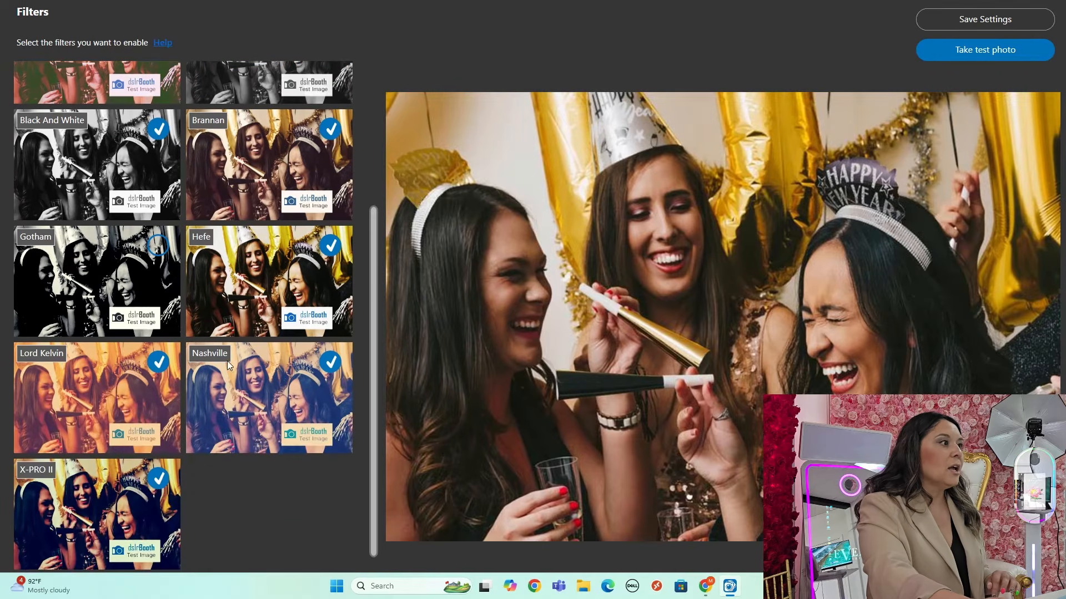
{"action": "left_click", "coordinate": [332, 364]}
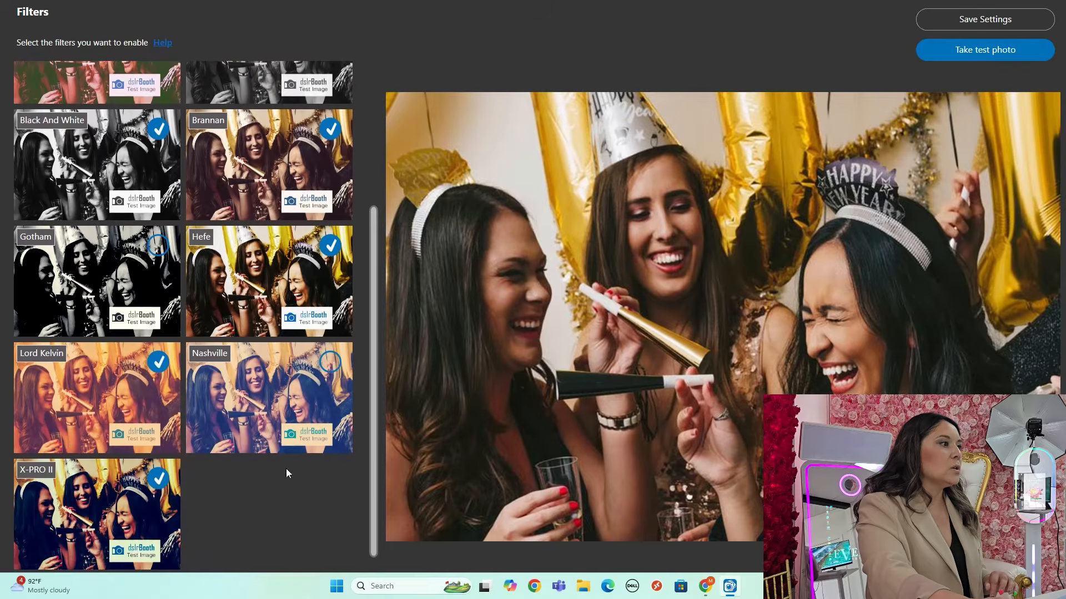
{"action": "left_click_drag", "start_coordinate": [372, 466], "coordinate": [415, 255]}
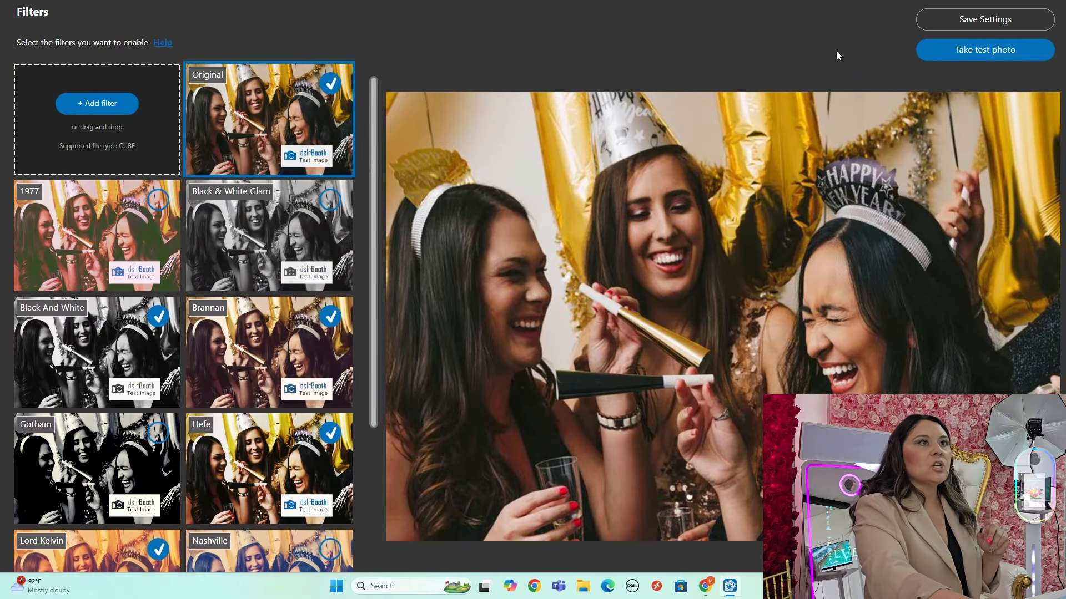
{"action": "left_click", "coordinate": [977, 20]}
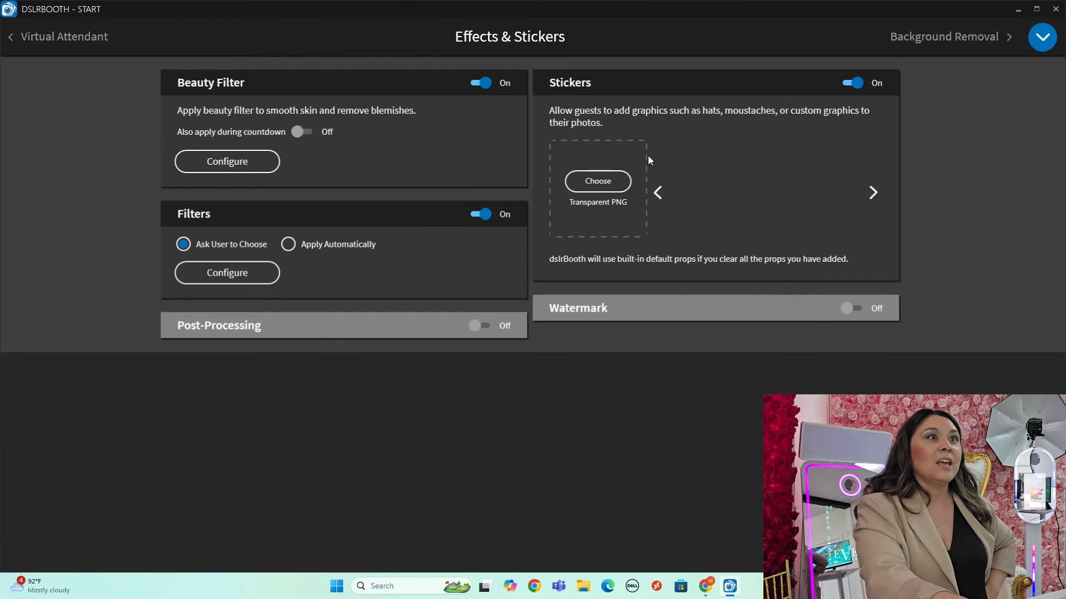
- Open the Background Removal settings and dismiss the test photo notice to view the options
{"action": "left_click", "coordinate": [1036, 46]}
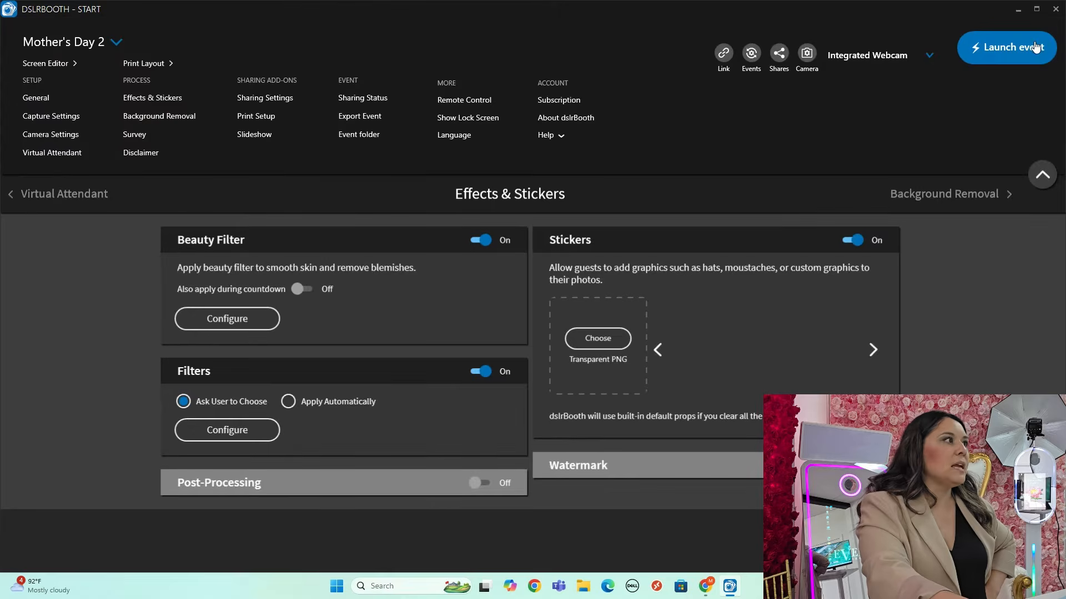
{"action": "left_click", "coordinate": [177, 117]}
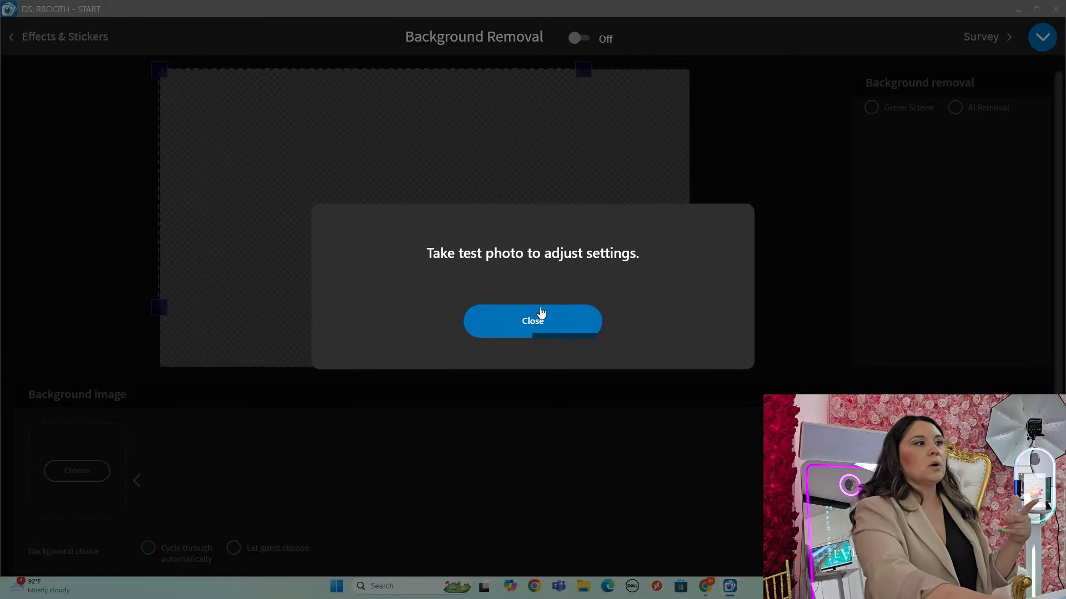
{"action": "left_click", "coordinate": [513, 318]}
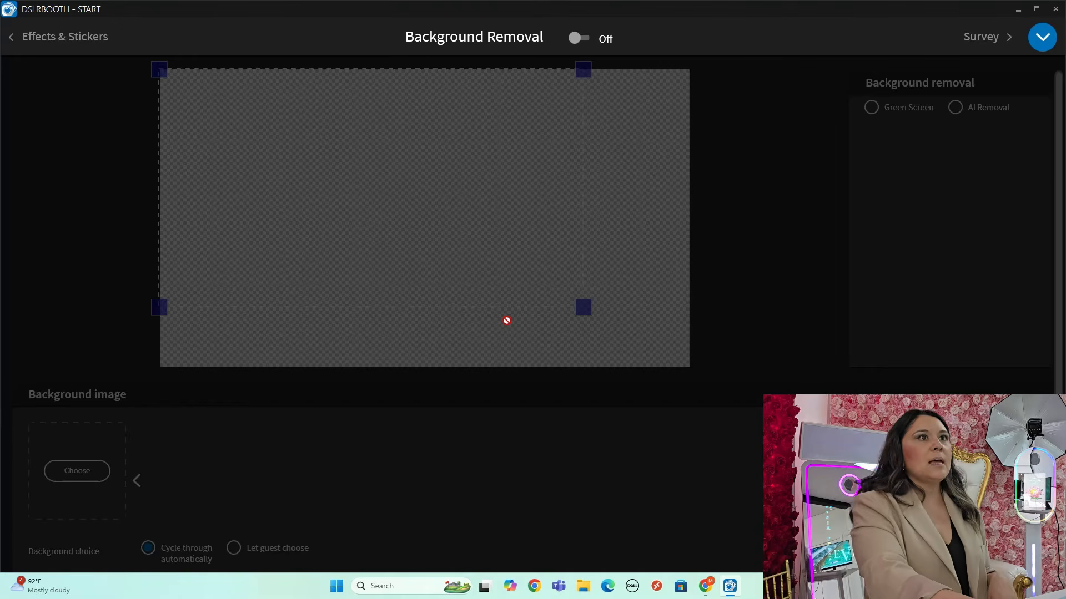
- Look over the event's Survey settings and its Disclaimer settings
{"action": "left_click", "coordinate": [1042, 36]}
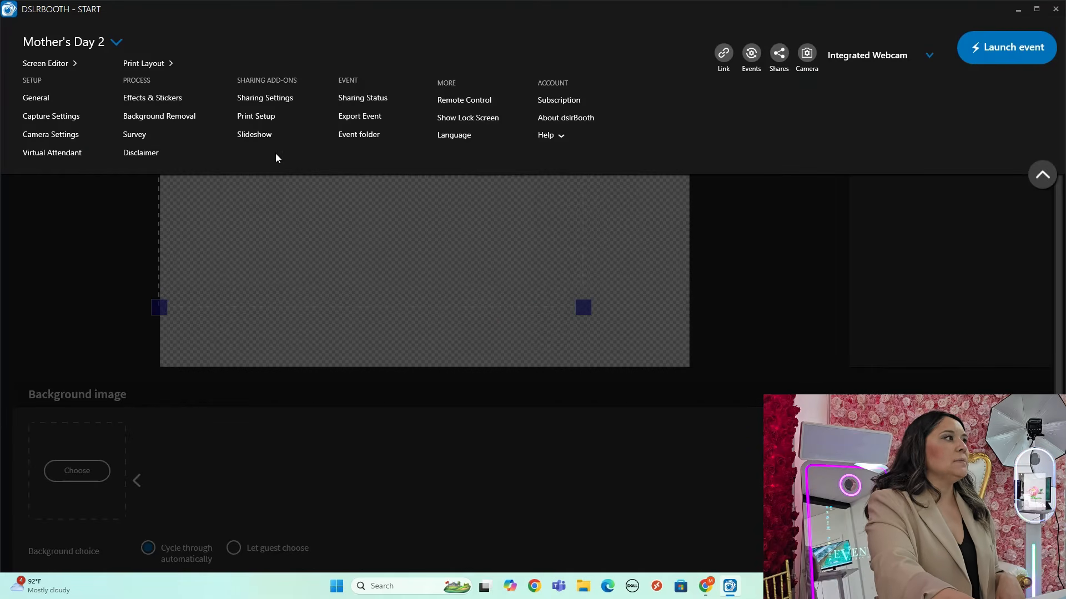
{"action": "left_click", "coordinate": [139, 136]}
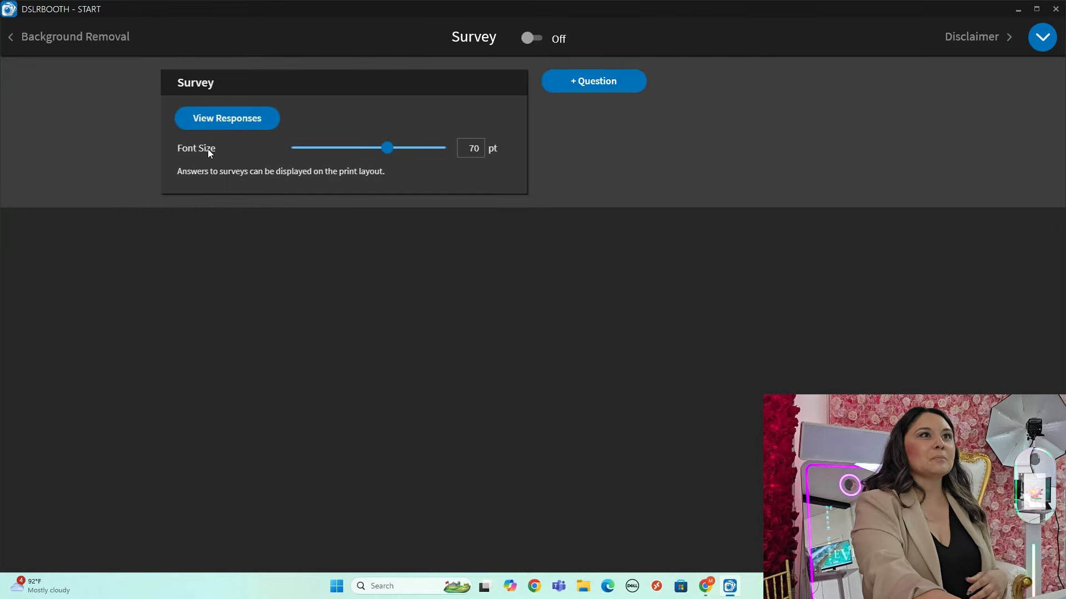
{"action": "left_click", "coordinate": [1042, 37]}
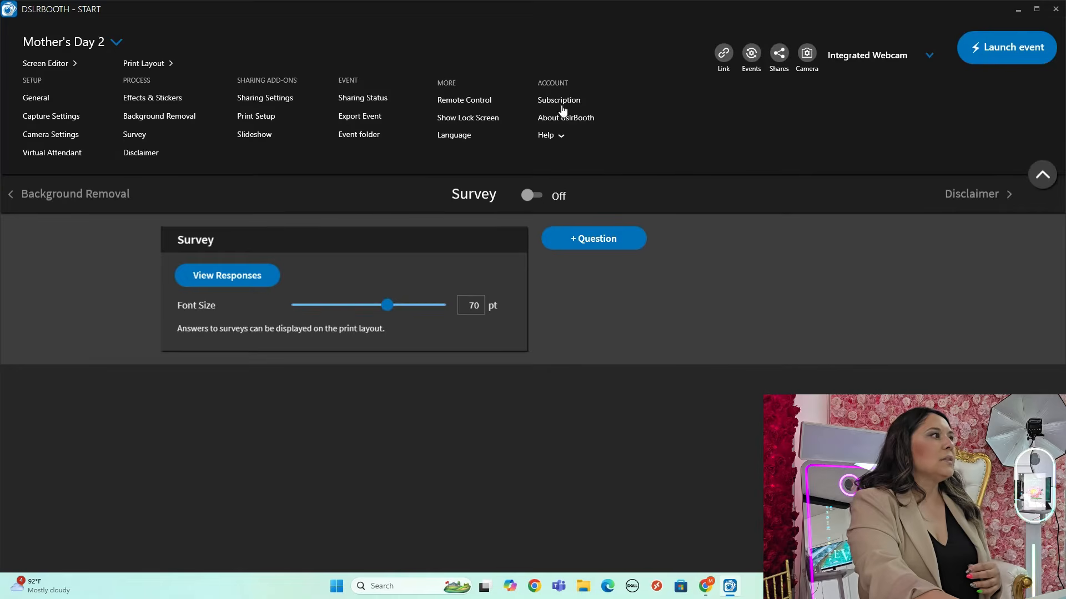
{"action": "left_click", "coordinate": [155, 153]}
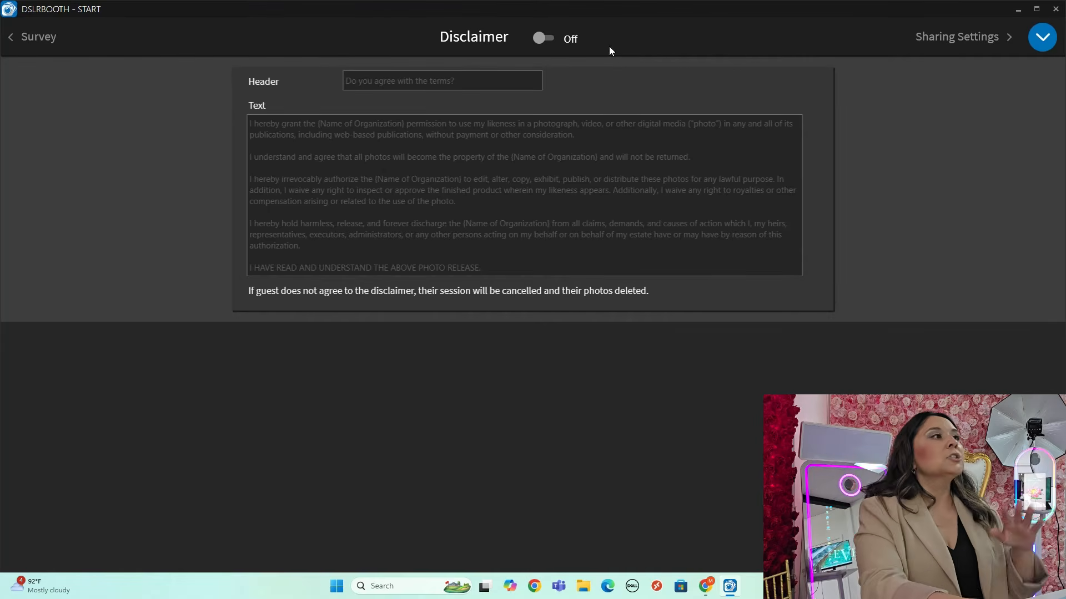
- Open the Sharing Settings and turn off Upload Original Photos for fotoShare Cloud
{"action": "left_click", "coordinate": [1043, 40]}
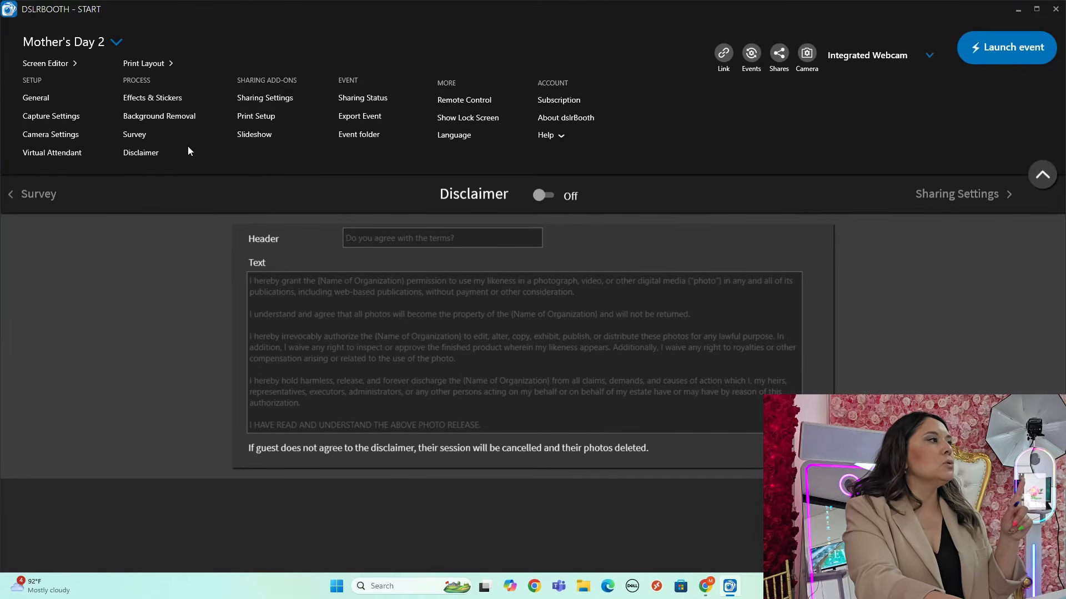
{"action": "left_click", "coordinate": [253, 98]}
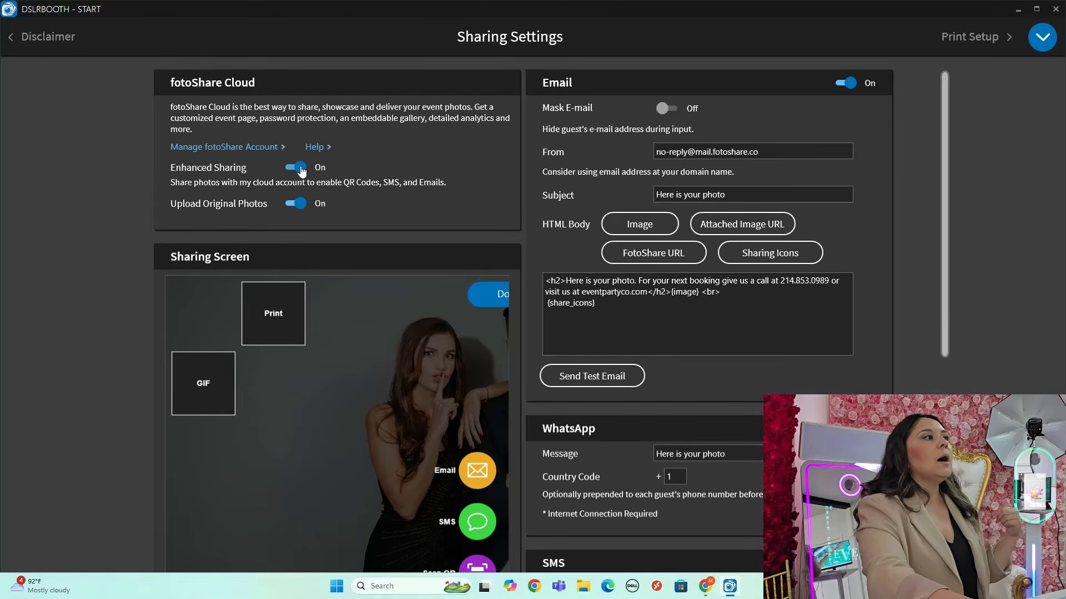
{"action": "left_click", "coordinate": [294, 204]}
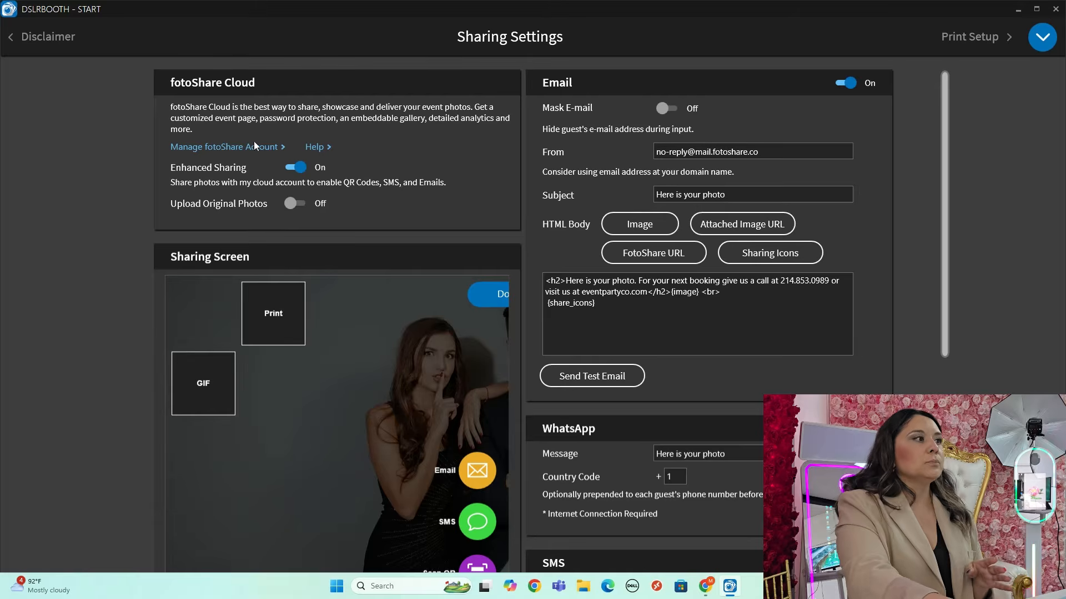
- Review the subject line and HTML body text of the sharing email
{"action": "scroll", "coordinate": [556, 314], "scroll_direction": "down", "scroll_amount": 1}
{"action": "scroll", "coordinate": [557, 314], "scroll_direction": "up", "scroll_amount": 1}
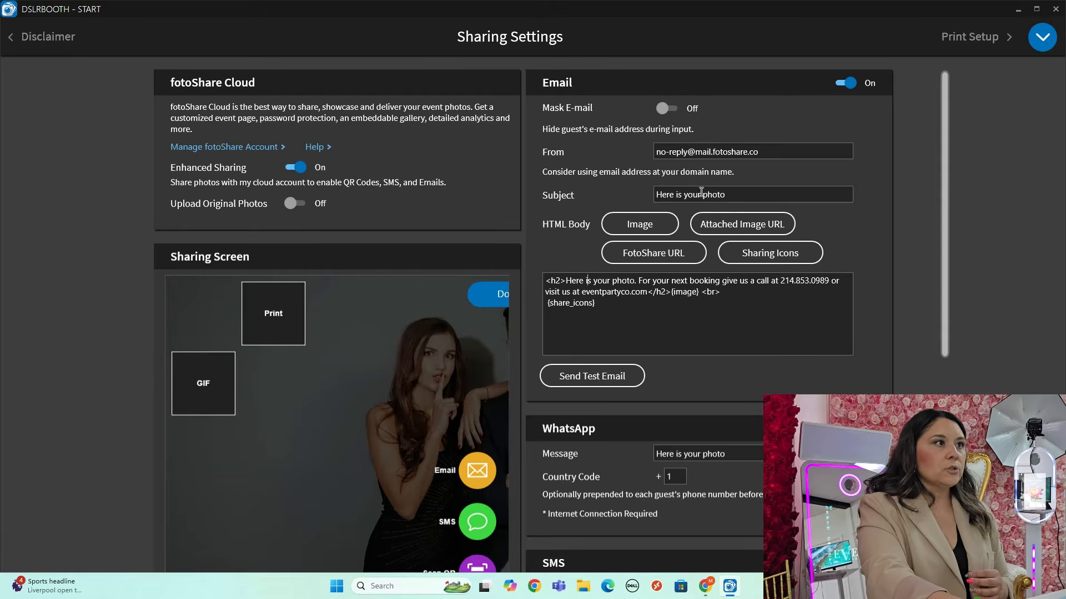
{"action": "left_click", "coordinate": [737, 191]}
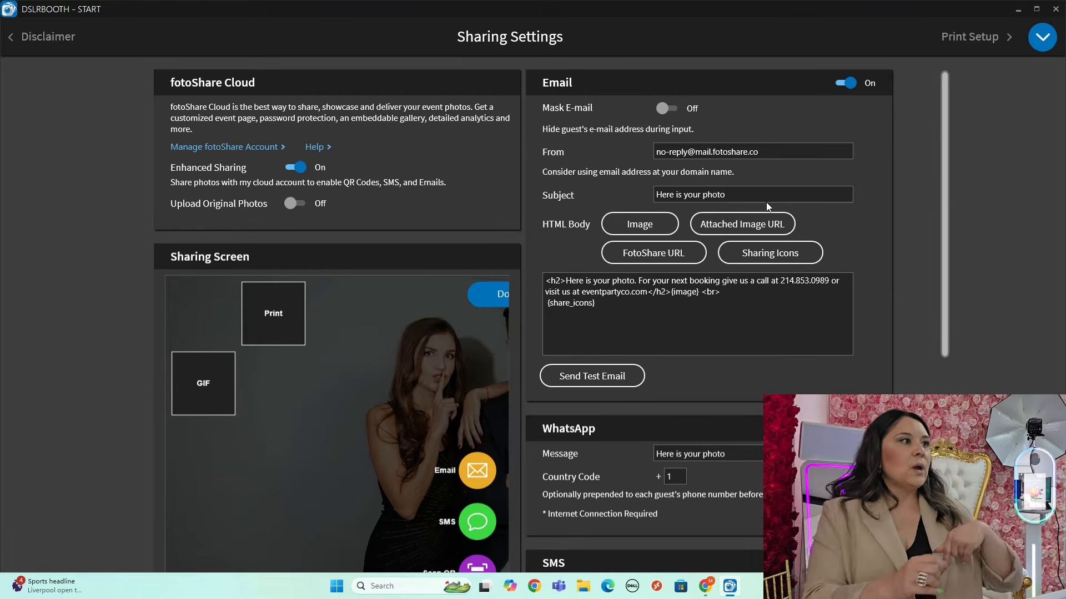
{"action": "left_click", "coordinate": [638, 283]}
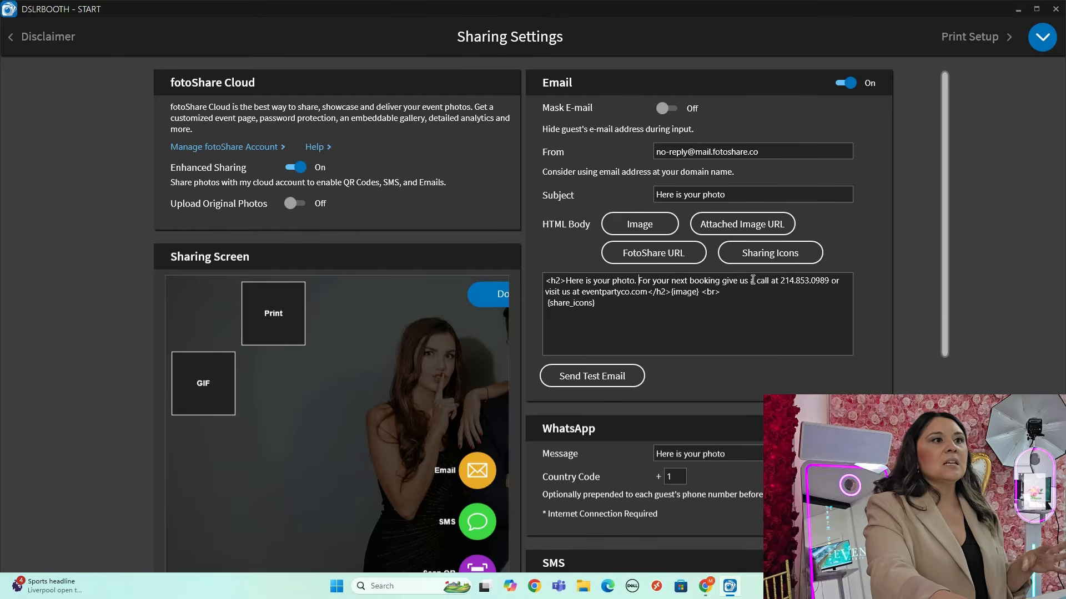
{"action": "left_click_drag", "start_coordinate": [730, 293], "coordinate": [548, 269]}
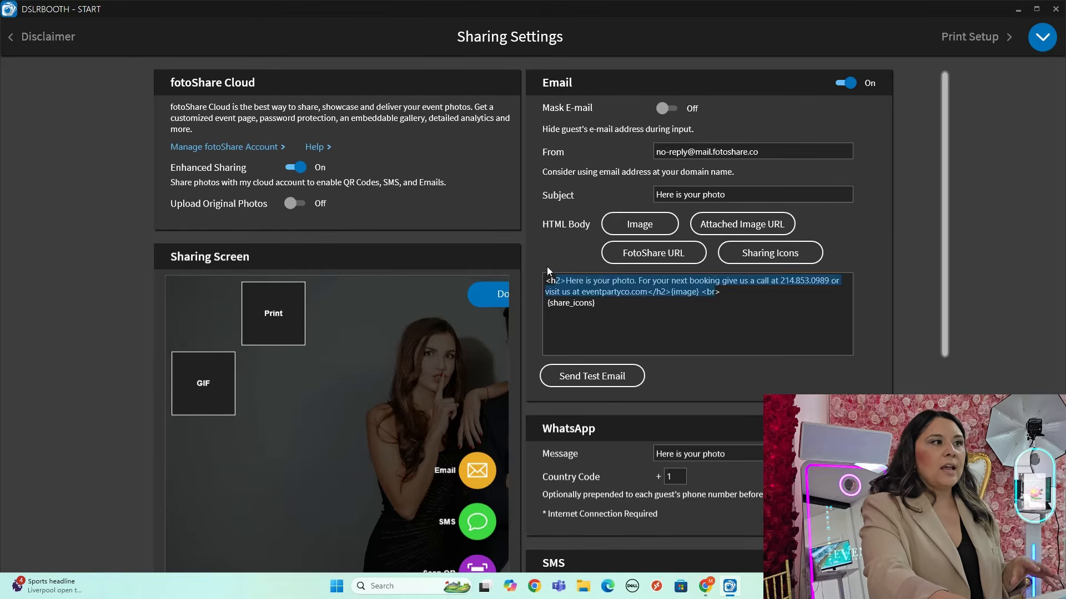
{"action": "left_click", "coordinate": [623, 307]}
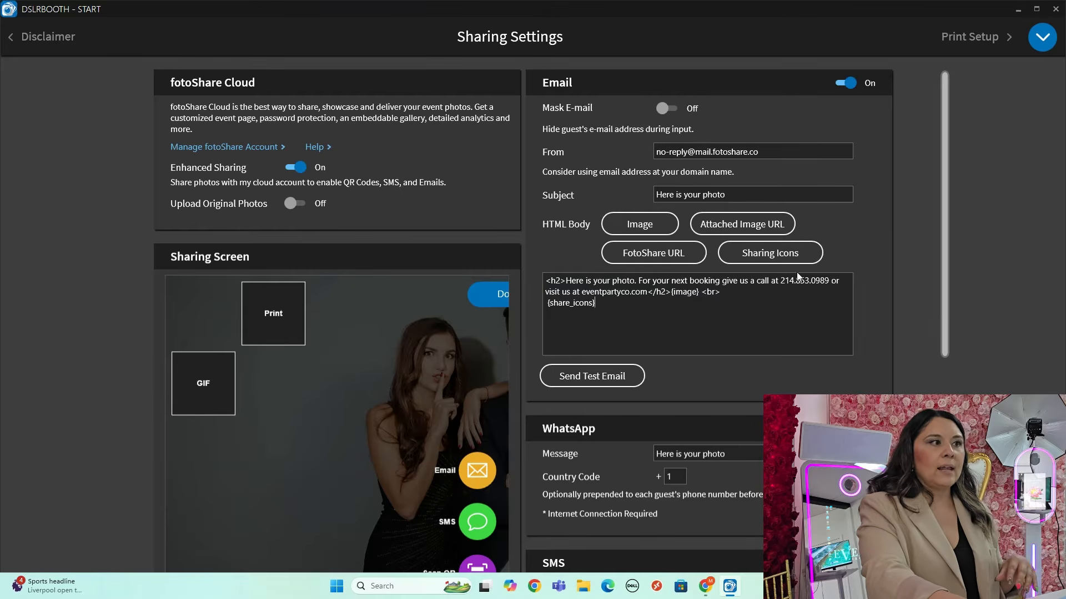
- Extend the SMS sharing message so it reads "Here is your photo from Event Party Co"
{"action": "scroll", "coordinate": [947, 268], "scroll_direction": "down", "scroll_amount": 1}
{"action": "left_click_drag", "start_coordinate": [946, 271], "coordinate": [923, 341]}
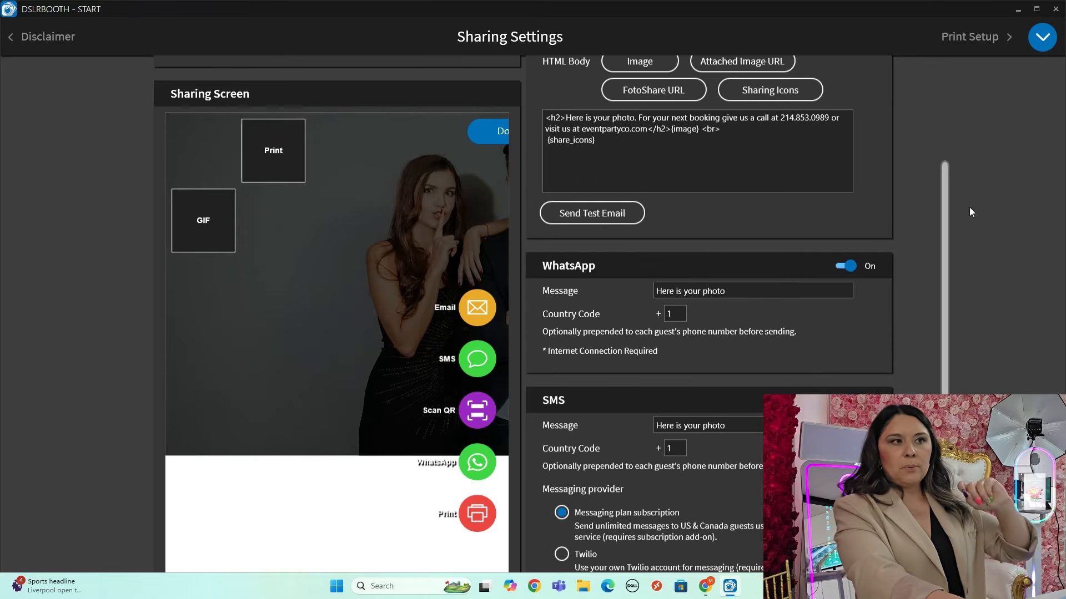
{"action": "left_click_drag", "start_coordinate": [947, 191], "coordinate": [944, 218]}
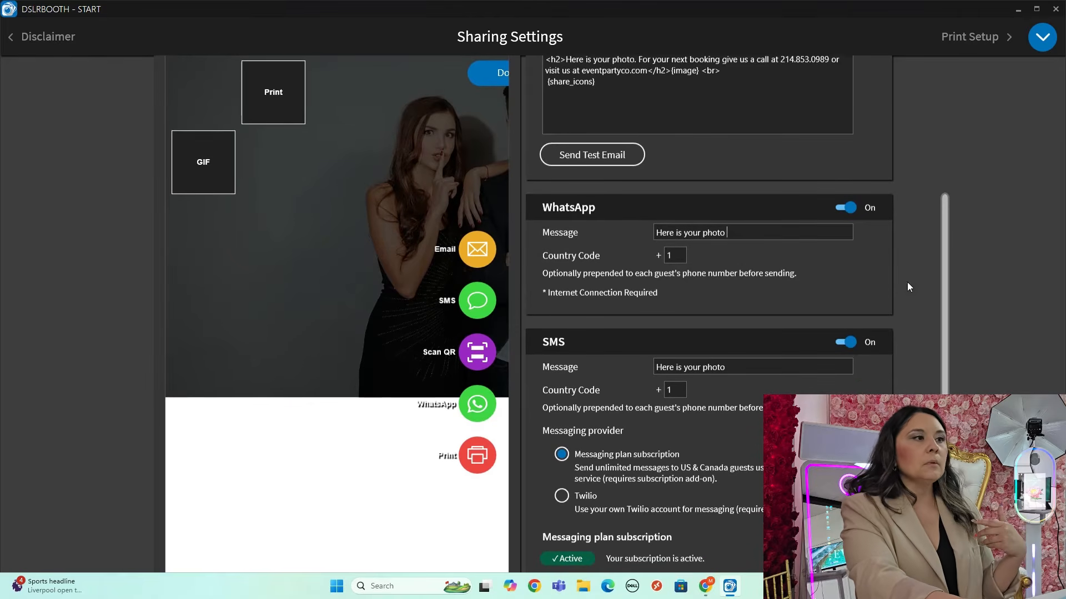
{"action": "left_click_drag", "start_coordinate": [943, 264], "coordinate": [934, 358]}
{"action": "left_click", "coordinate": [755, 218]}
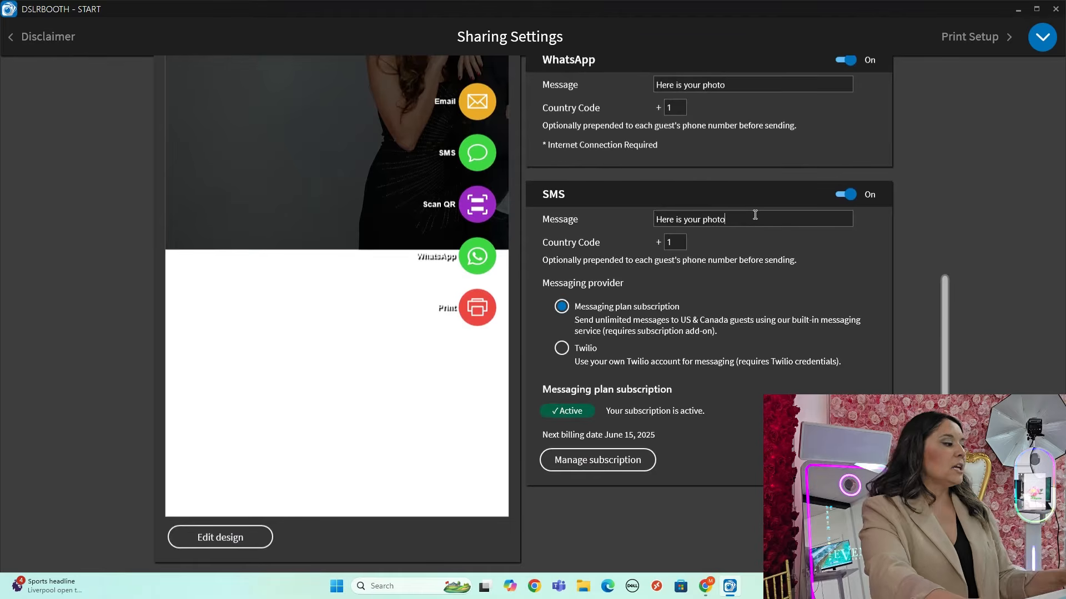
{"action": "type", "text": "from"}
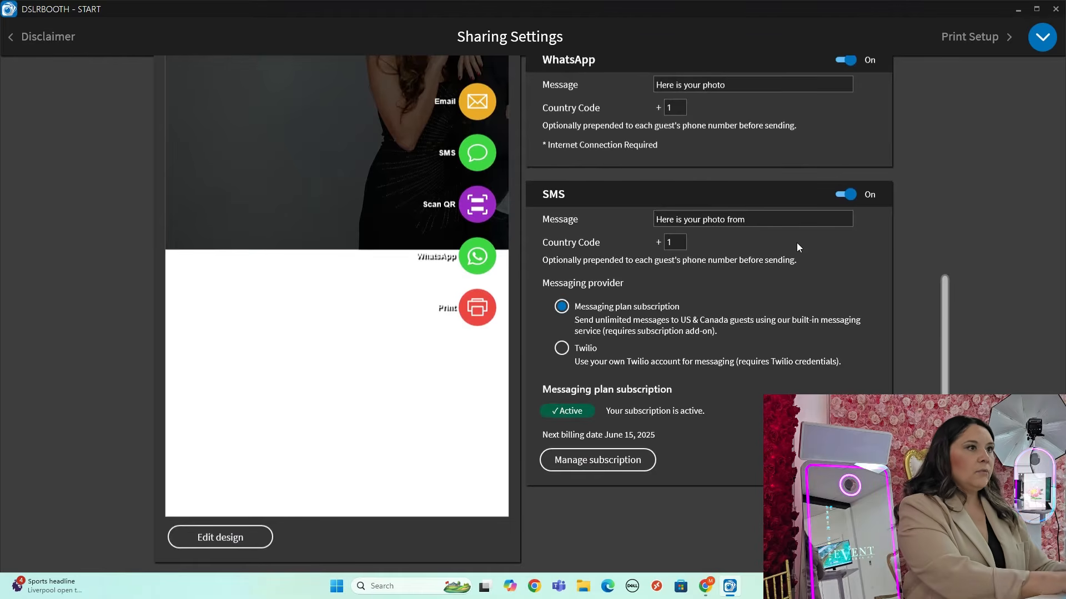
{"action": "type", "text": " Event Party Co"}
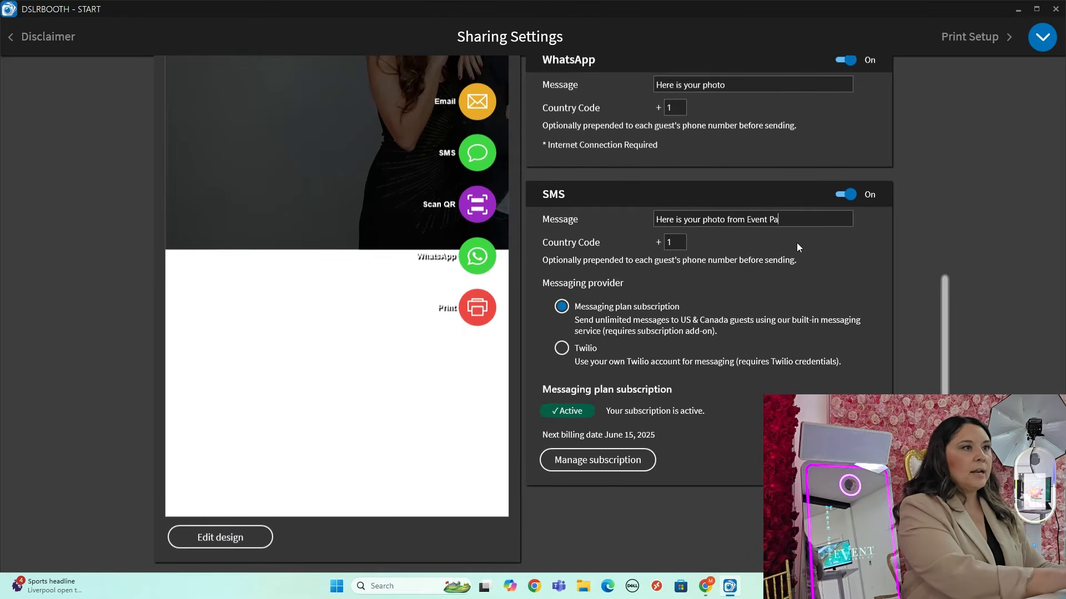
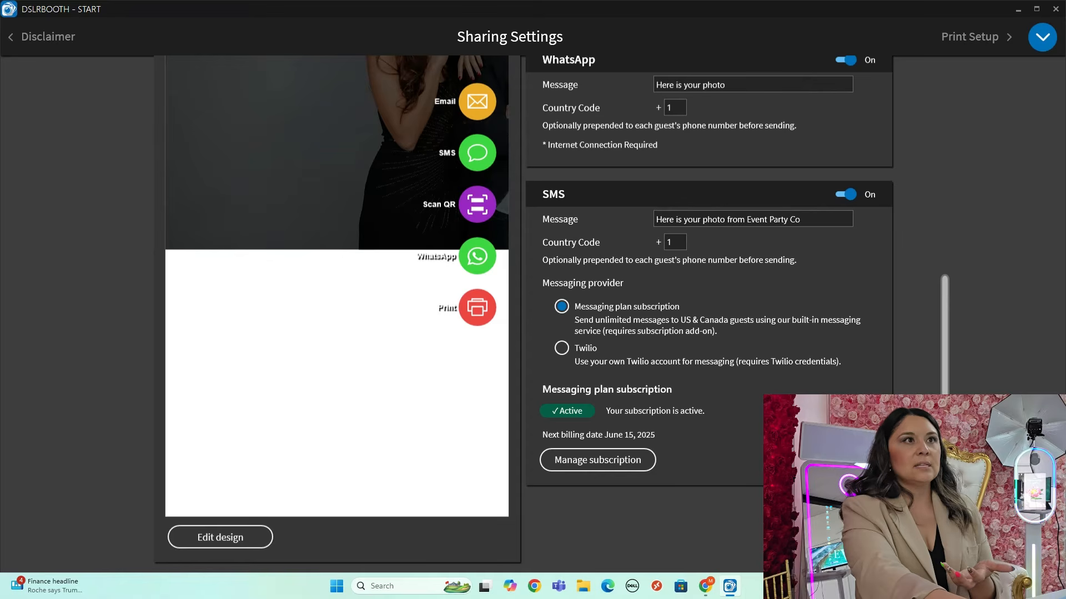
- In the Print Setup, turn on Limit prints and set Print window max to 1
{"action": "left_click", "coordinate": [1043, 38]}
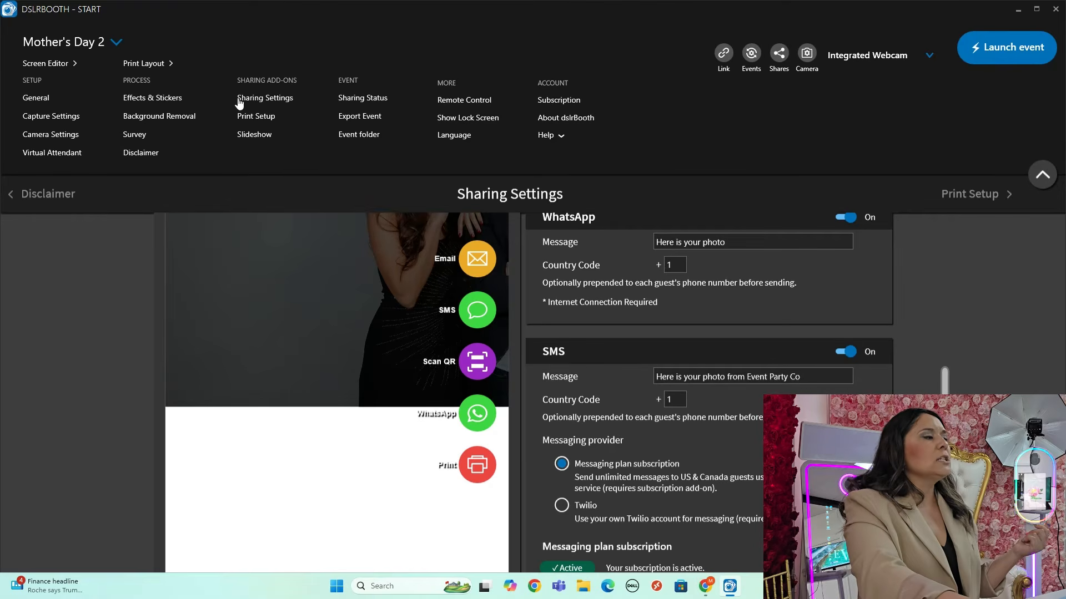
{"action": "left_click", "coordinate": [266, 115]}
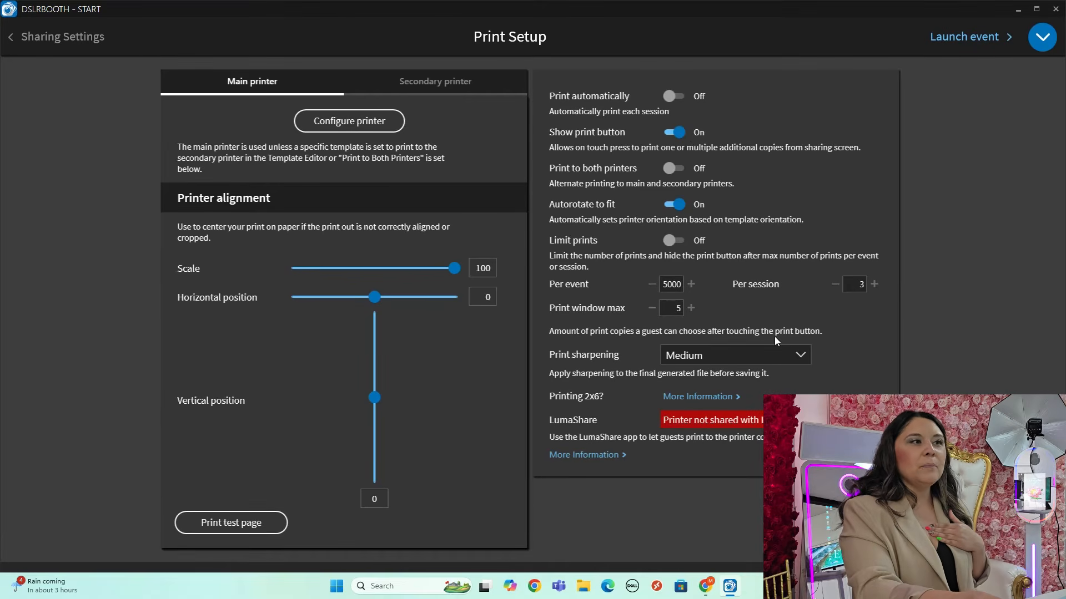
{"action": "left_click", "coordinate": [672, 240]}
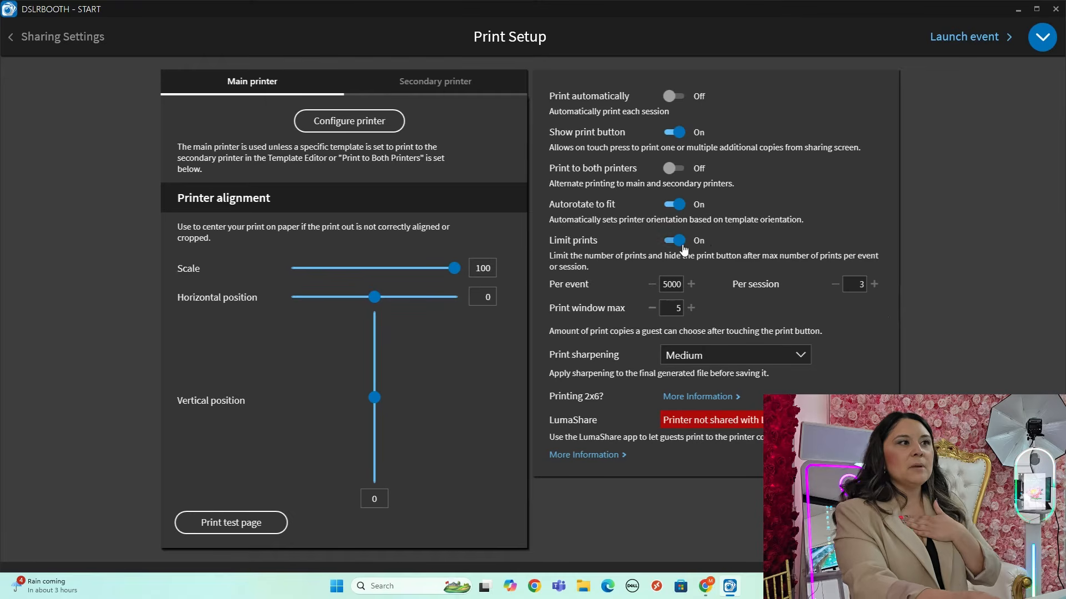
{"action": "double_click", "coordinate": [674, 310]}
{"action": "type", "text": "1"}
{"action": "left_click", "coordinate": [716, 311]}
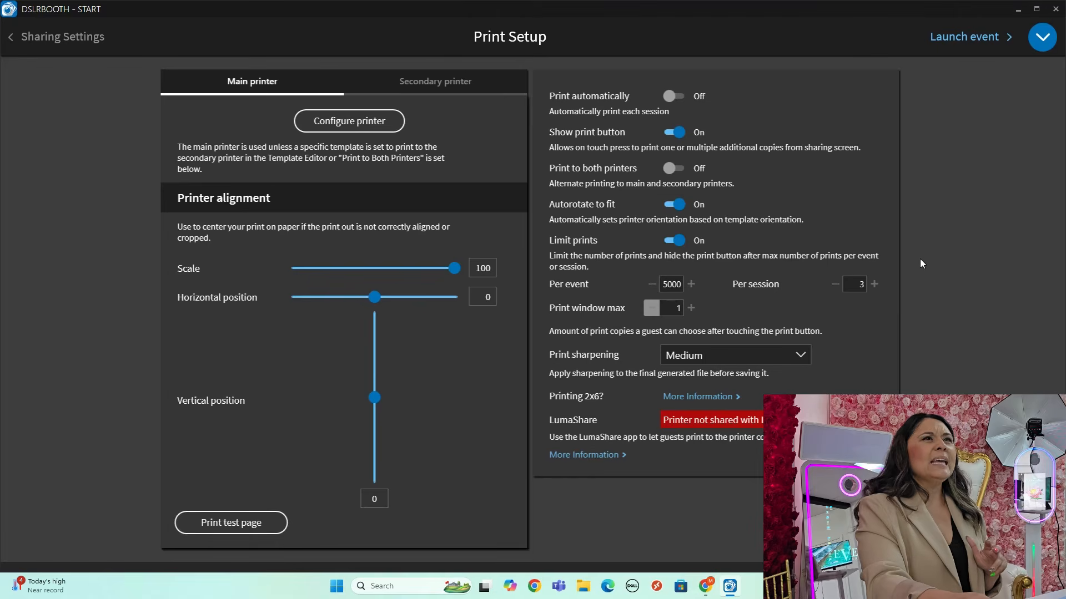
{"action": "left_click", "coordinate": [1042, 37]}
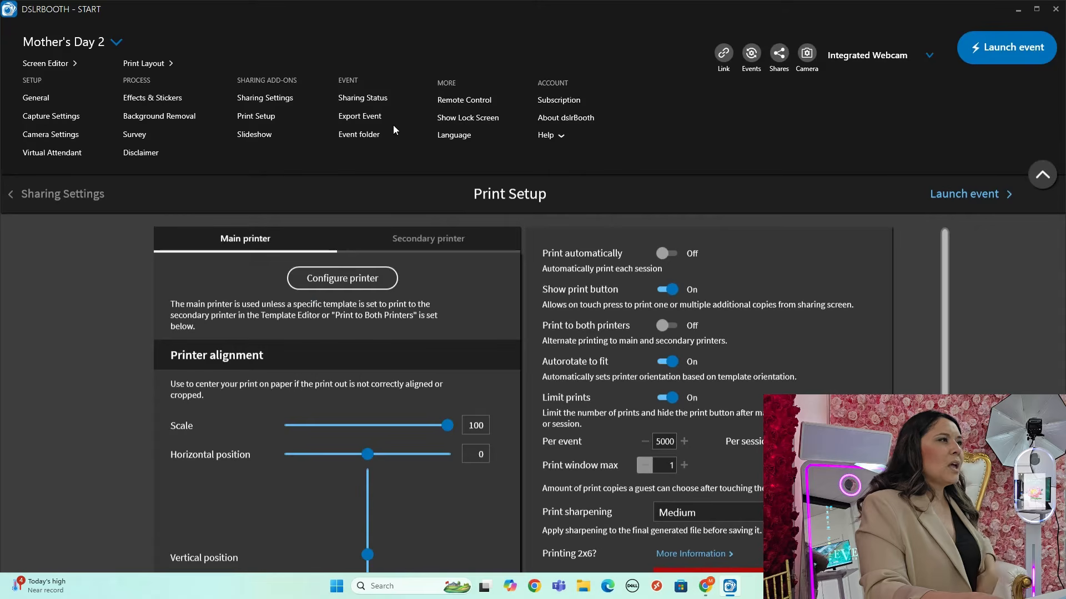
- Review the Sharing Status of the Mother's Day 2 event
{"action": "left_click", "coordinate": [367, 98]}
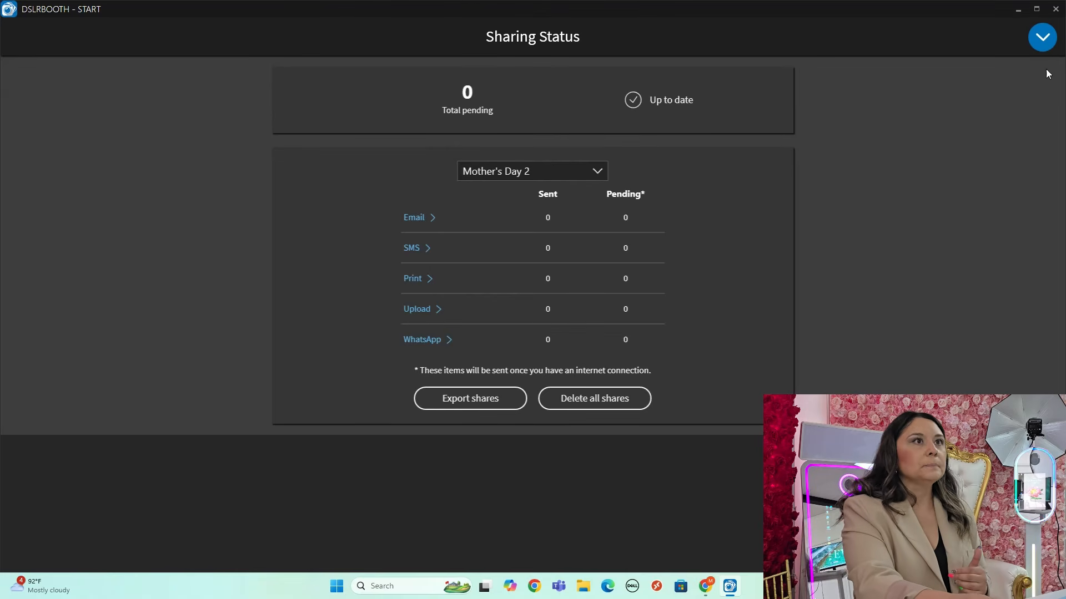
{"action": "left_click", "coordinate": [1041, 37]}
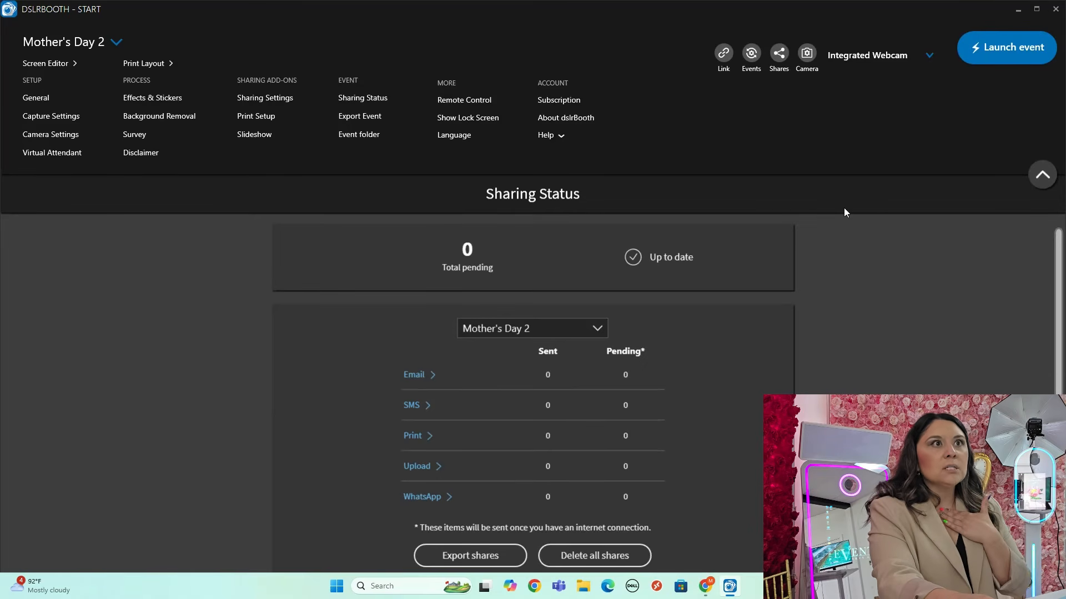
- Switch to Canva in Chrome and preview the animated 9 × 16 in Mother's Day design
{"action": "left_click", "coordinate": [1018, 12]}
{"action": "mouse_move", "coordinate": [715, 588]}
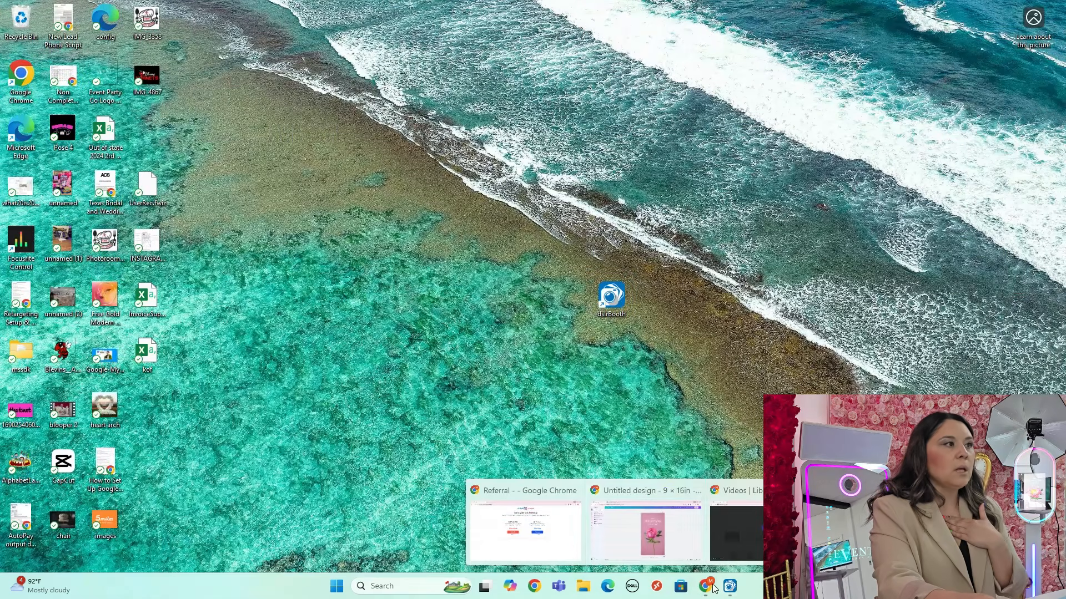
{"action": "left_click", "coordinate": [681, 552]}
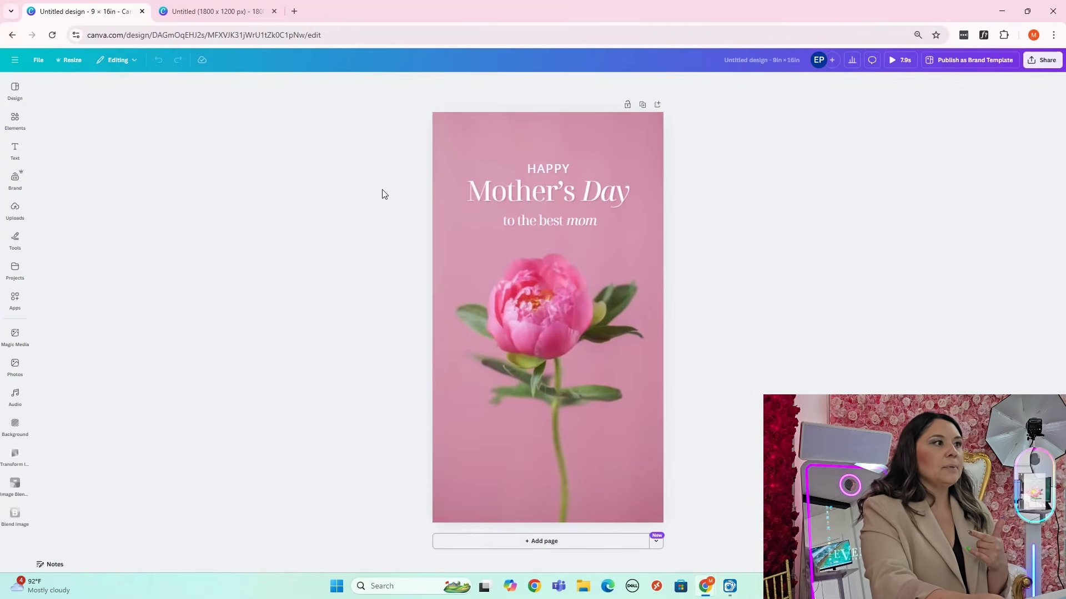
{"action": "left_click", "coordinate": [900, 60]}
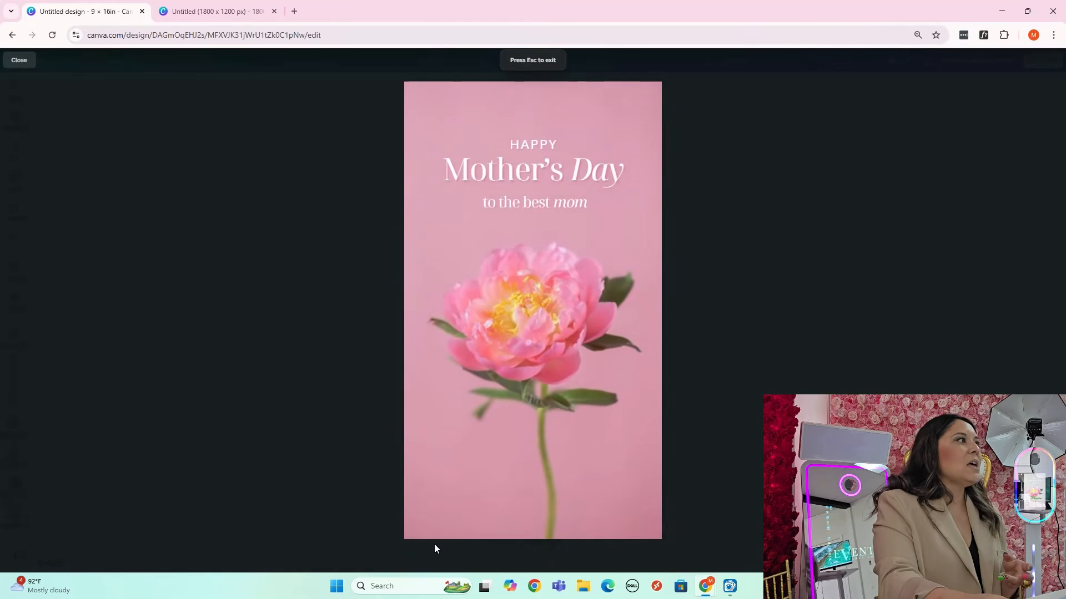
{"action": "left_click", "coordinate": [18, 60]}
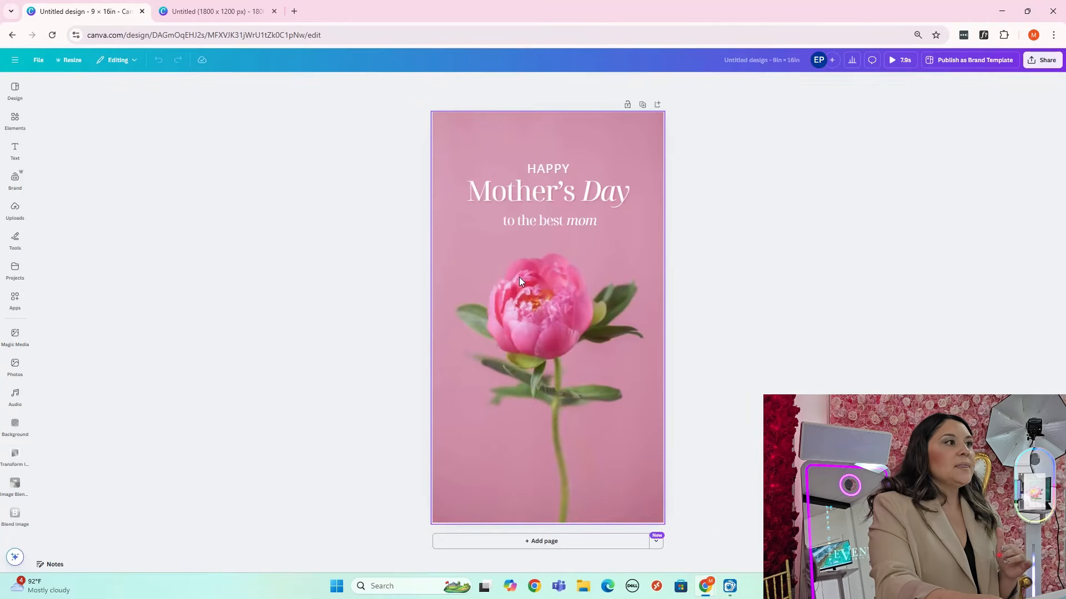
- Look through both pages of the 1800 x 1200 px Mother's Day design and return to the 9 × 16 in design
{"action": "left_click", "coordinate": [217, 11]}
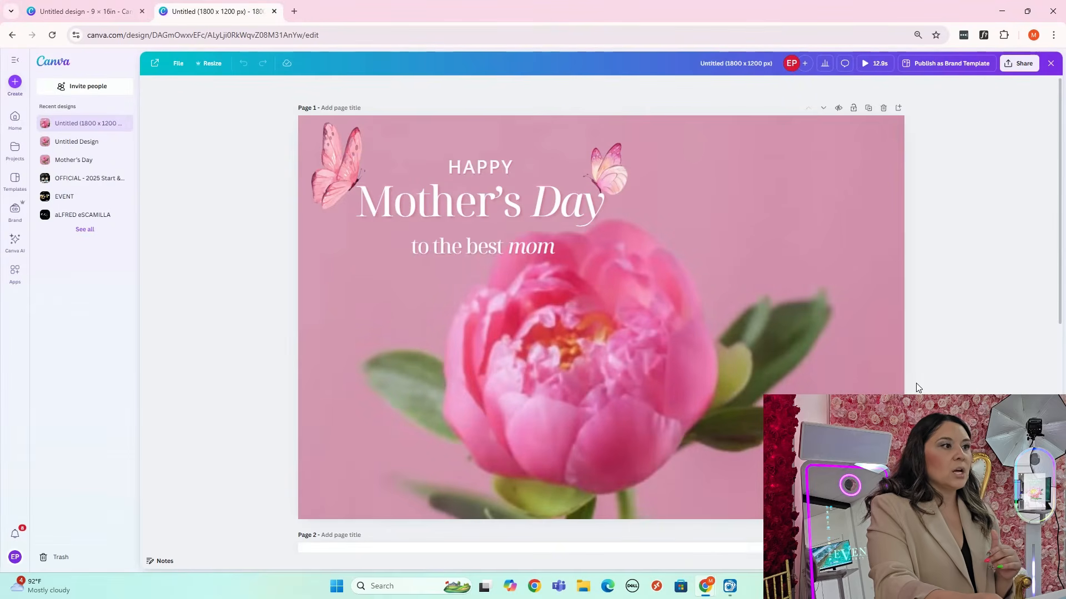
{"action": "left_click", "coordinate": [965, 342]}
{"action": "scroll", "coordinate": [973, 346], "scroll_direction": "down", "scroll_amount": 8}
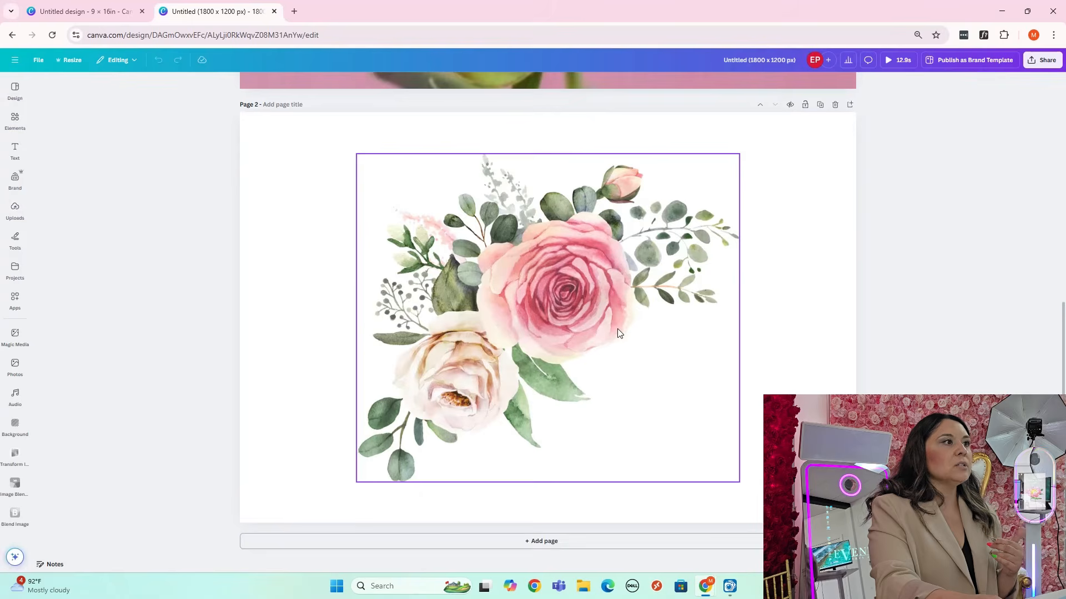
{"action": "scroll", "coordinate": [622, 332], "scroll_direction": "up", "scroll_amount": 6}
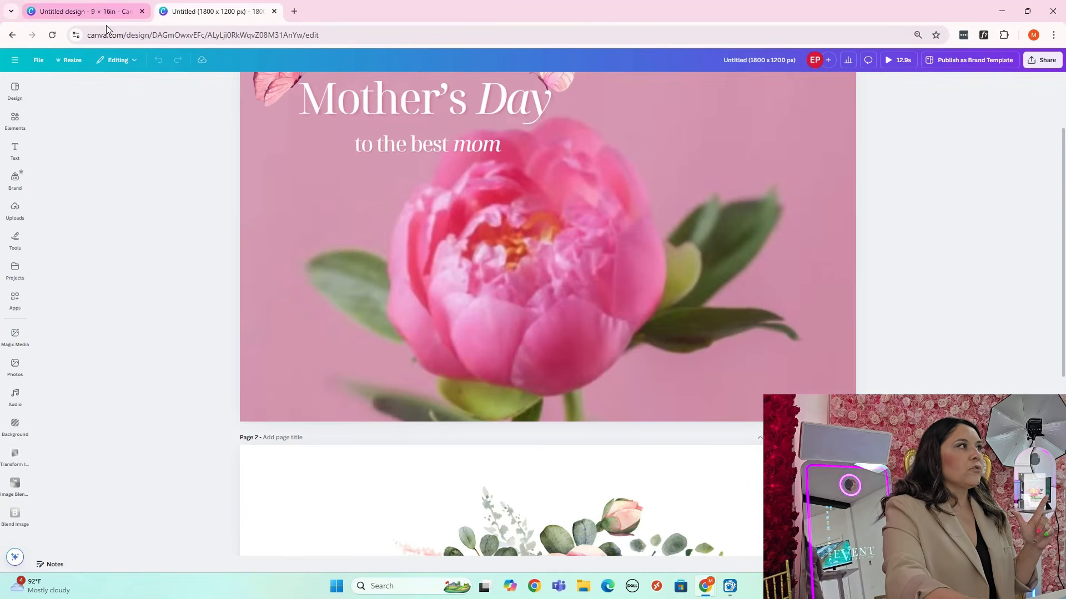
{"action": "scroll", "coordinate": [312, 255], "scroll_direction": "up", "scroll_amount": 2}
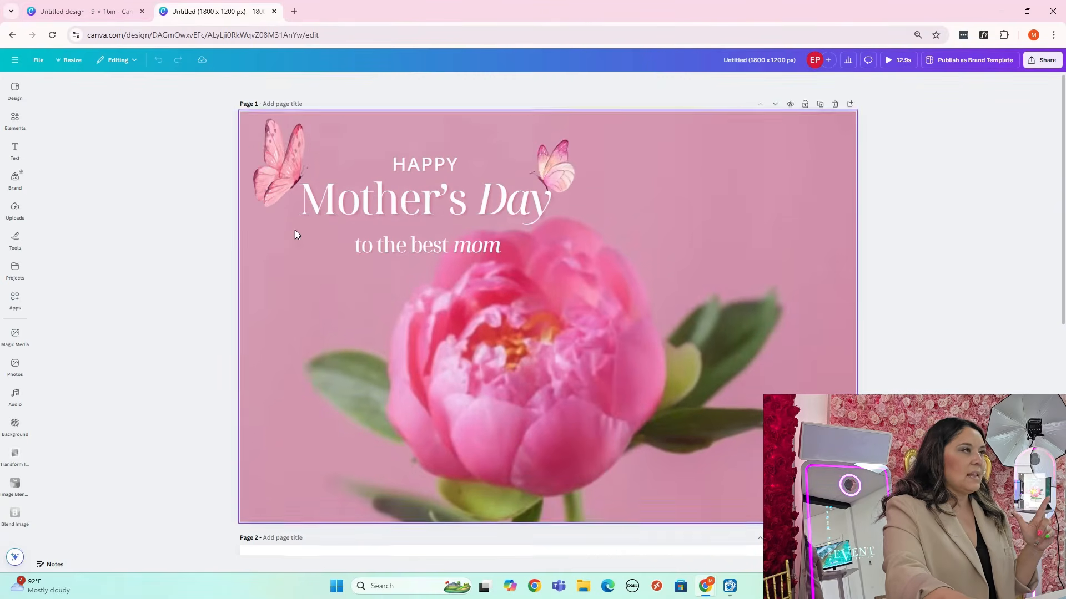
{"action": "left_click", "coordinate": [143, 3]}
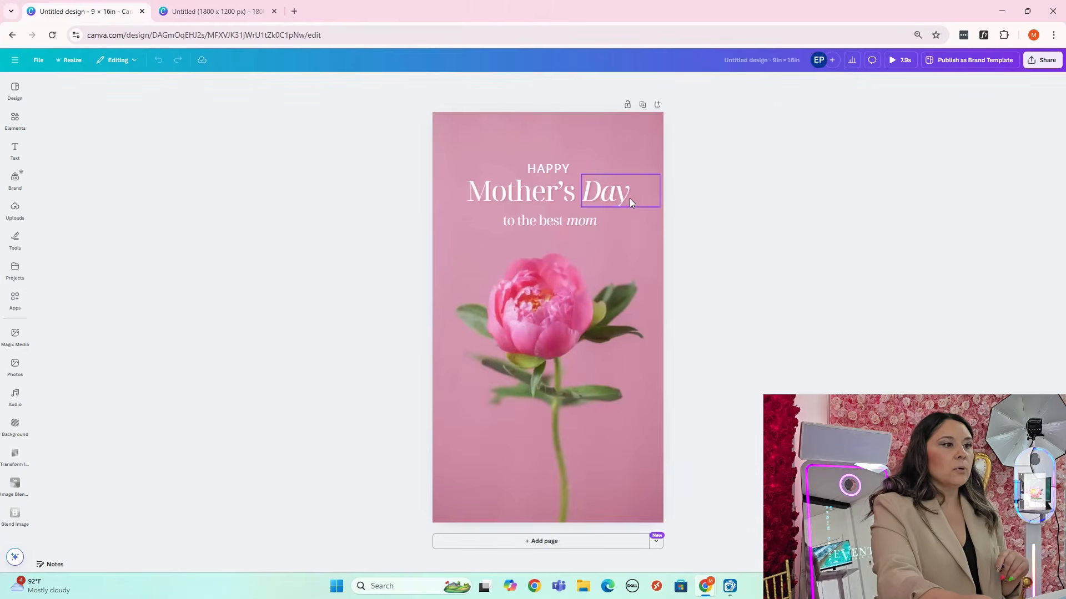
- Switch to dslrBooth and open the Welcome Screen in the Screen Editor, cancelling the image file selection
{"action": "left_click", "coordinate": [730, 587]}
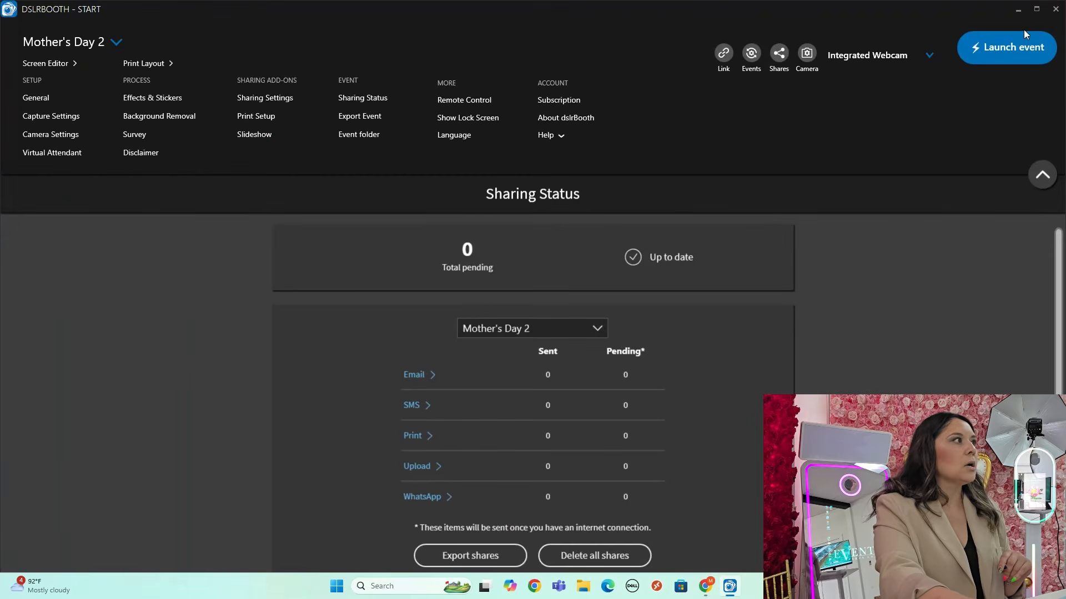
{"action": "left_click", "coordinate": [34, 63]}
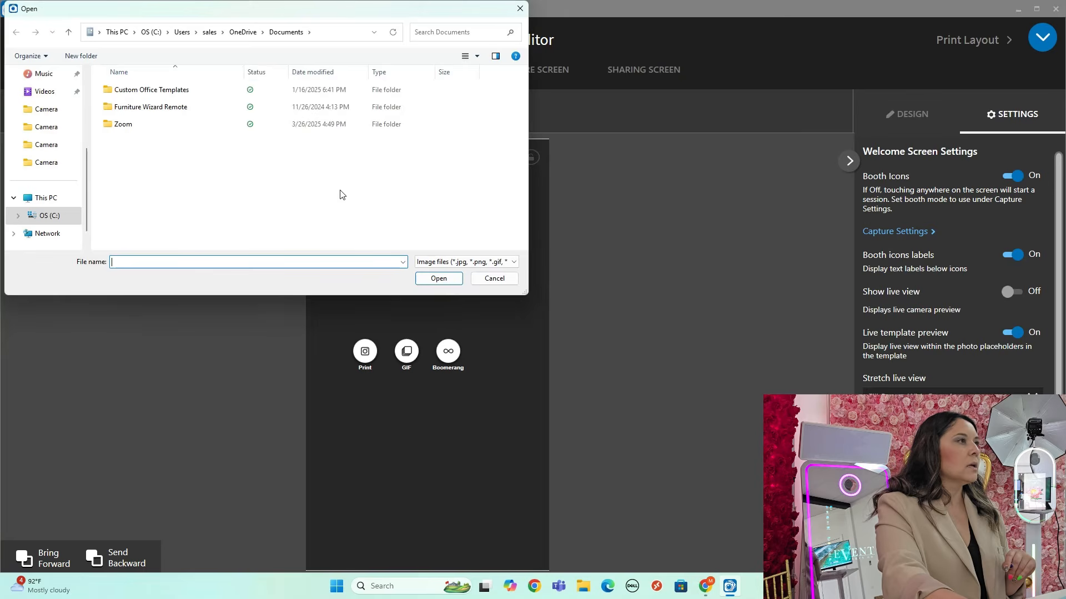
{"action": "left_click", "coordinate": [493, 278]}
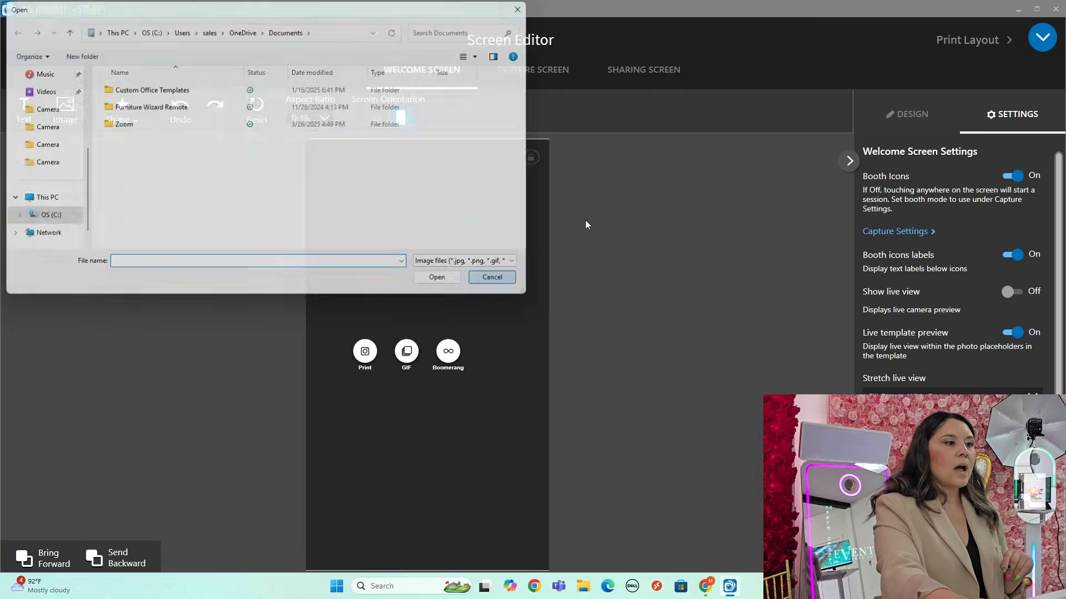
- Switch to Canva and download the 9 × 16 in Mother's Day design as a PNG
{"action": "mouse_move", "coordinate": [706, 586]}
{"action": "left_click", "coordinate": [673, 553]}
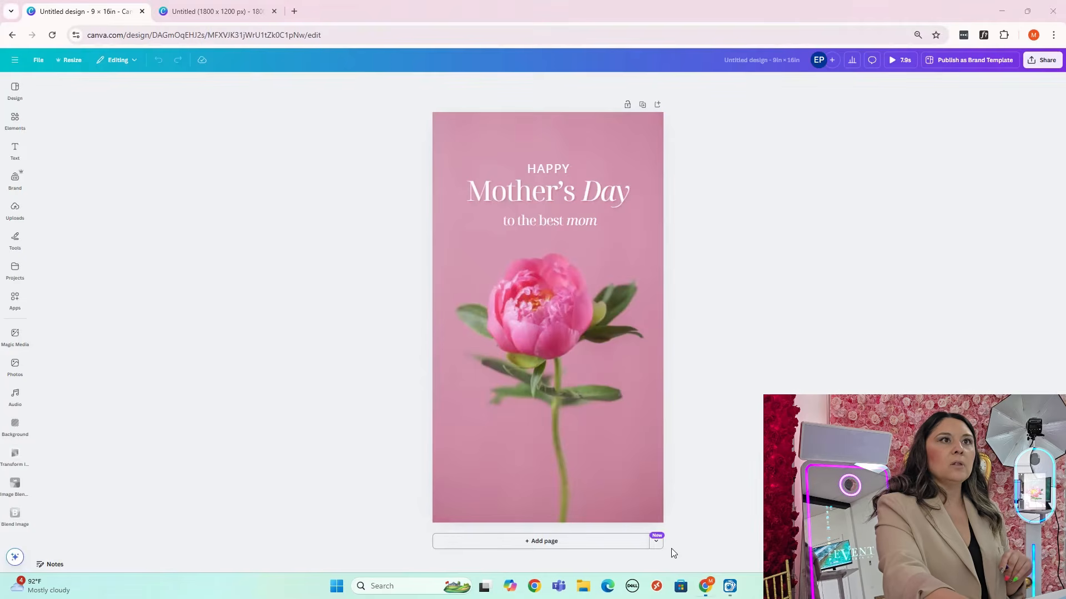
{"action": "left_click", "coordinate": [1054, 61]}
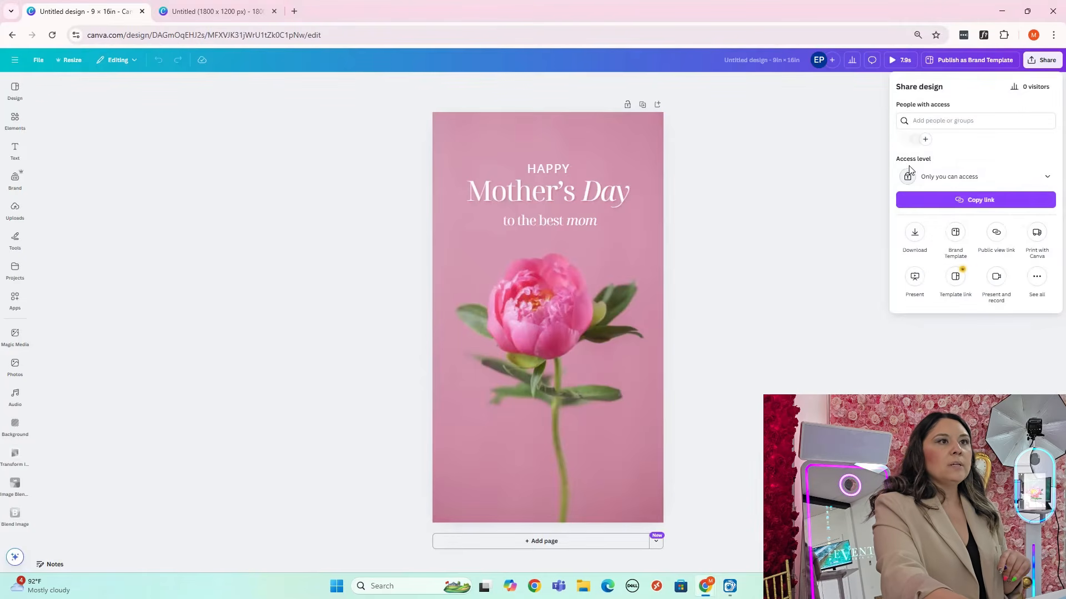
{"action": "left_click", "coordinate": [916, 234]}
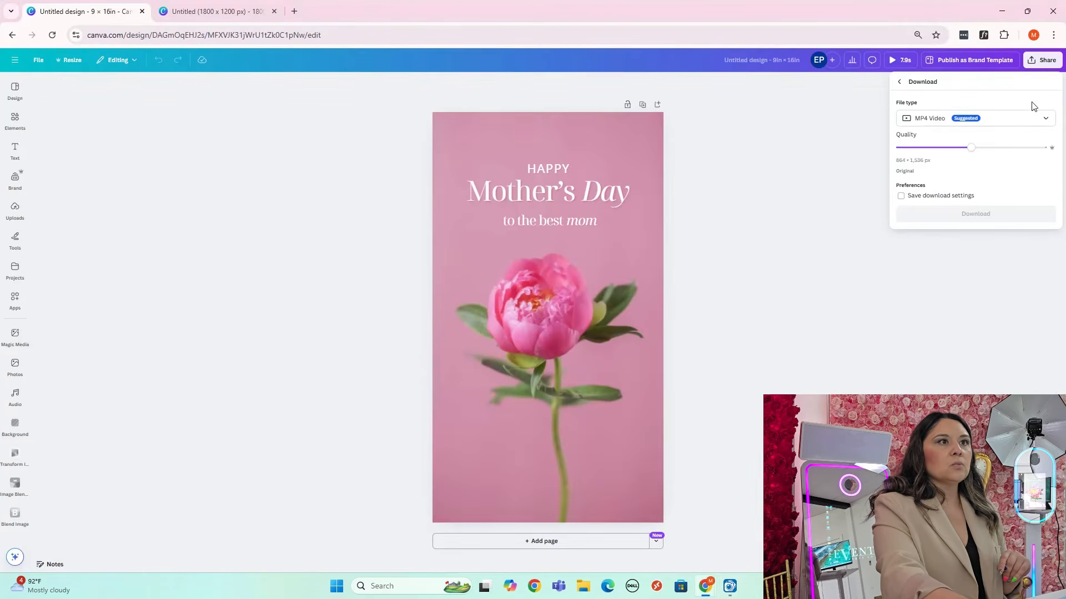
{"action": "left_click", "coordinate": [989, 118]}
{"action": "left_click", "coordinate": [922, 166]}
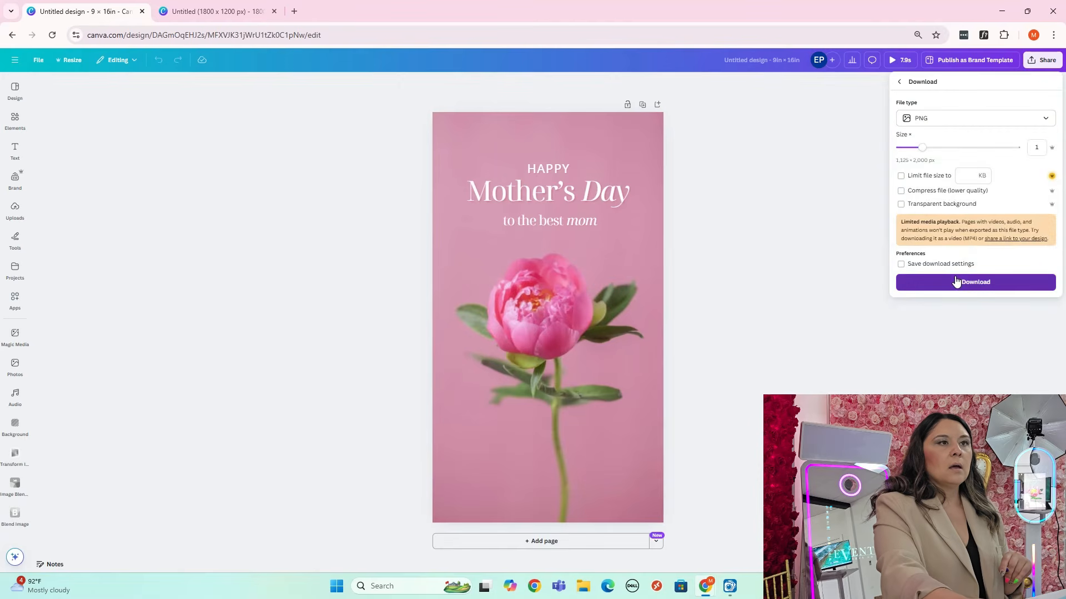
{"action": "left_click", "coordinate": [956, 283]}
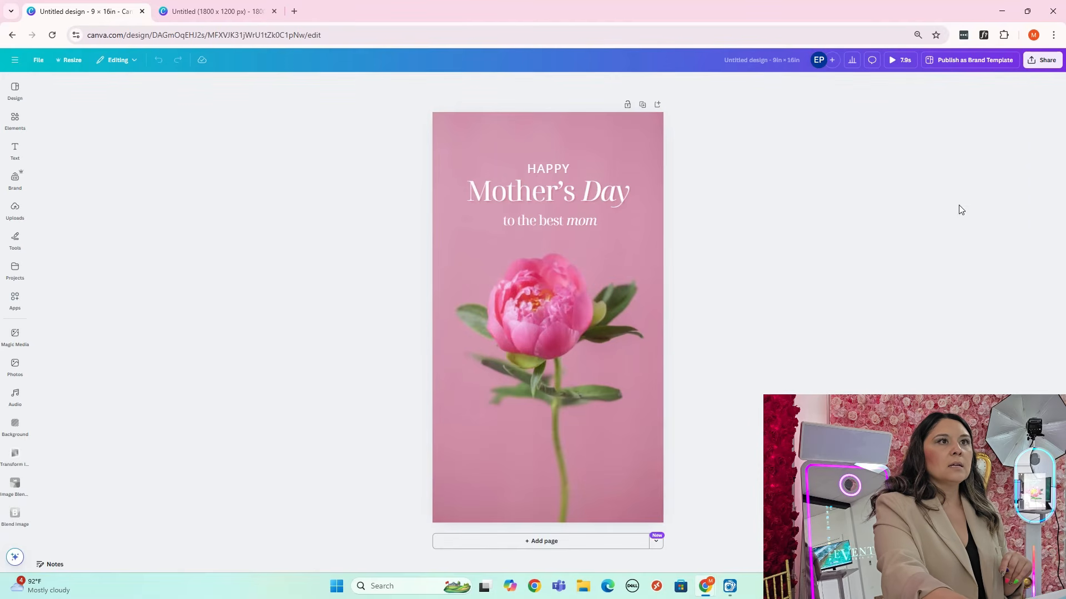
- Download the 9 × 16 in Mother's Day design as an MP4 video
{"action": "left_click", "coordinate": [1033, 67]}
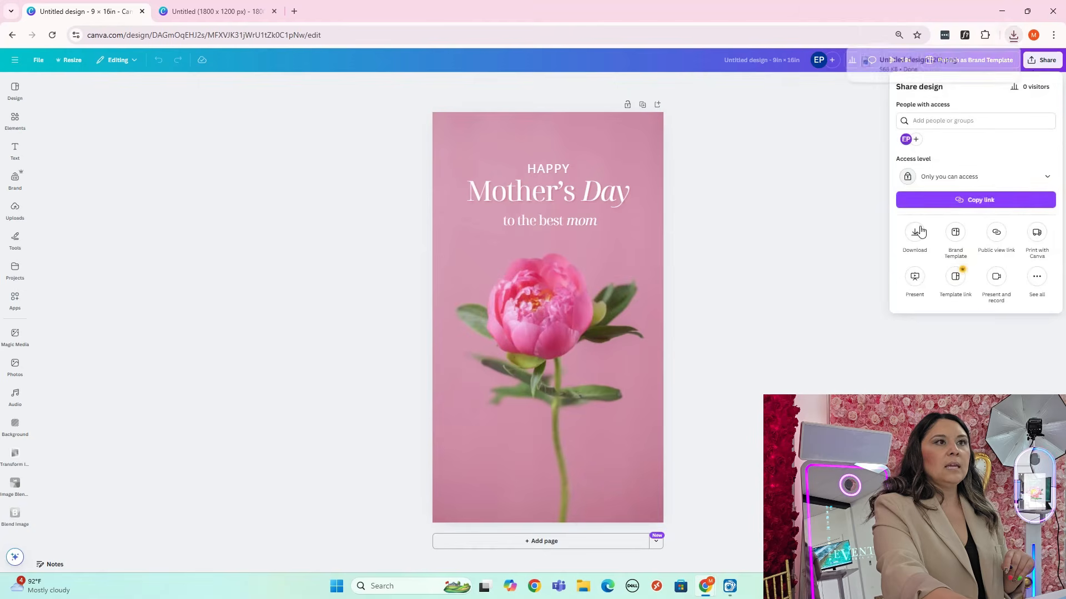
{"action": "left_click", "coordinate": [993, 201]}
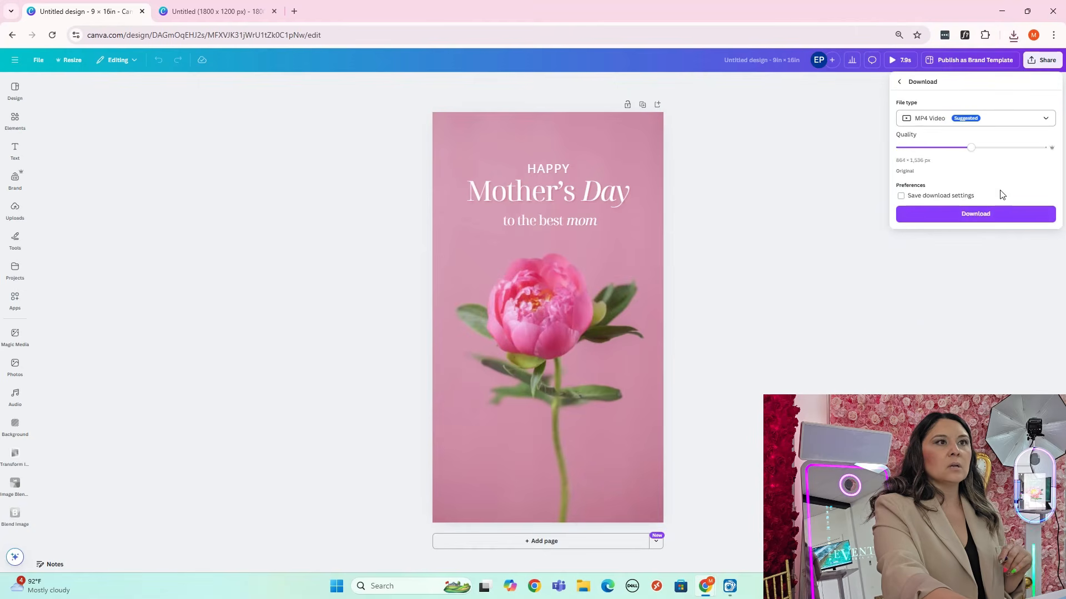
{"action": "left_click", "coordinate": [981, 222]}
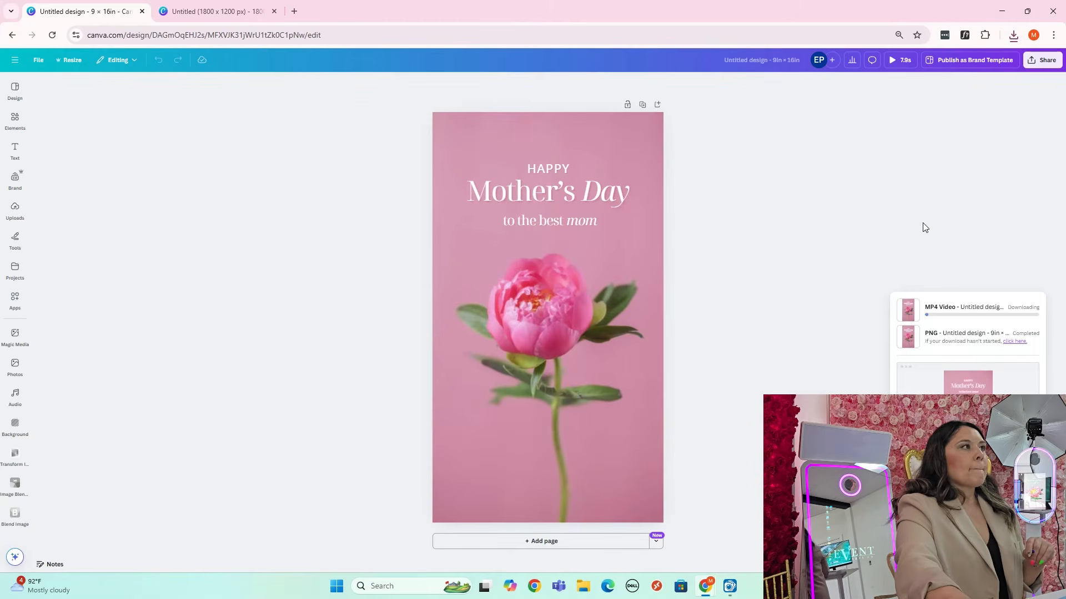
- Download only page 1 of the 1800 x 1200 px Mother's Day design as a PNG
{"action": "left_click", "coordinate": [209, 15]}
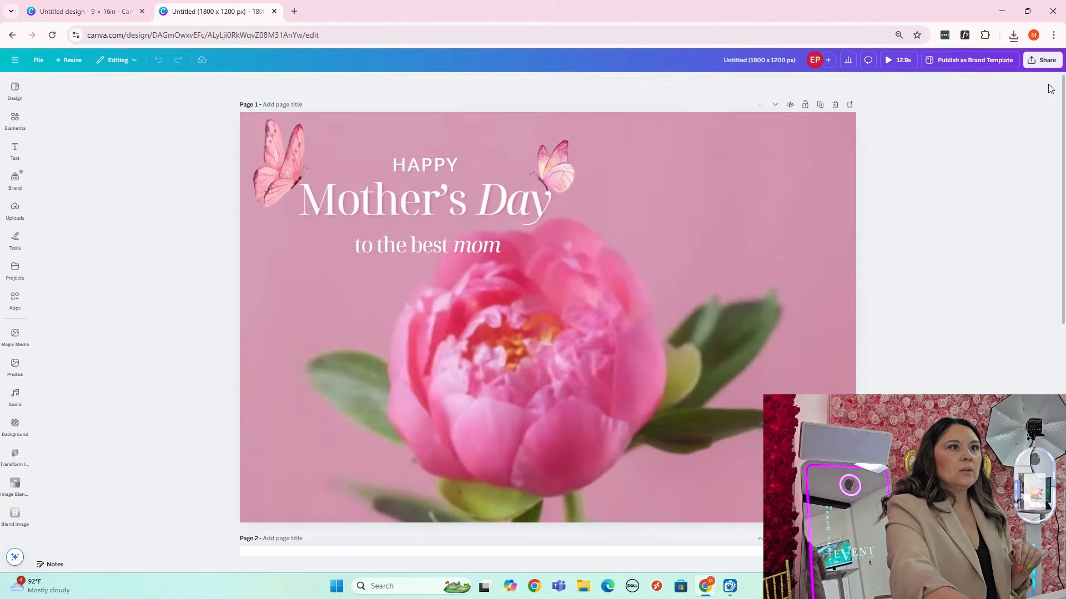
{"action": "left_click", "coordinate": [922, 236]}
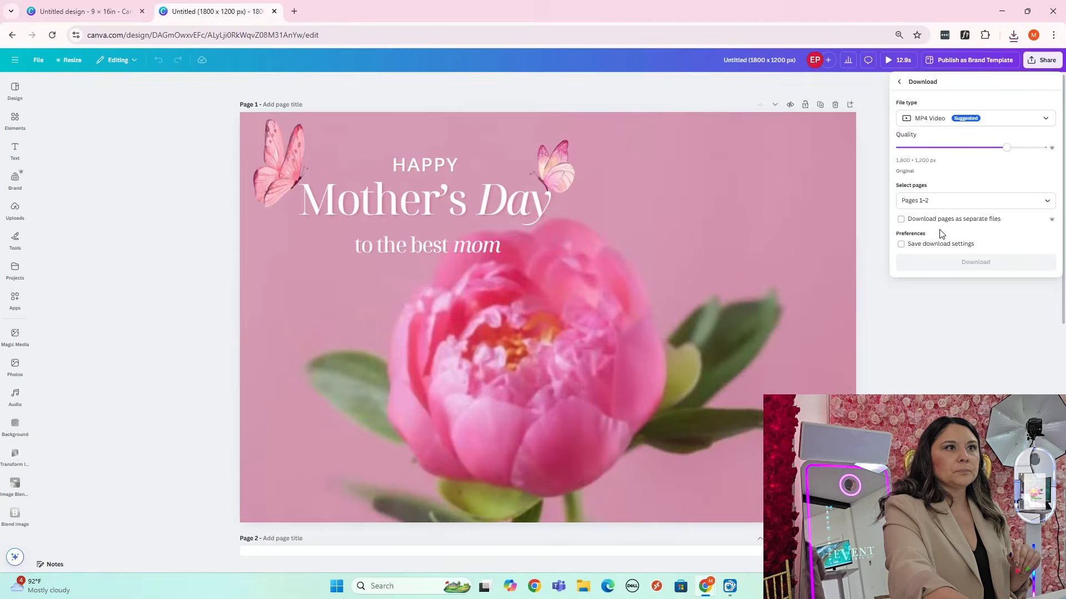
{"action": "left_click", "coordinate": [969, 117]}
{"action": "left_click", "coordinate": [941, 169]}
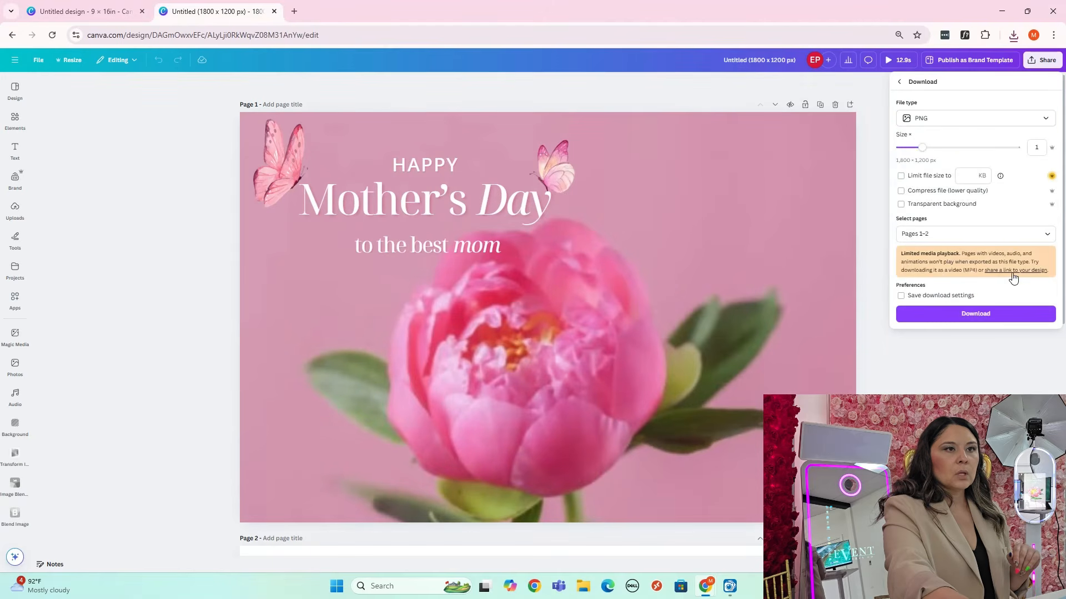
{"action": "left_click", "coordinate": [1010, 231]}
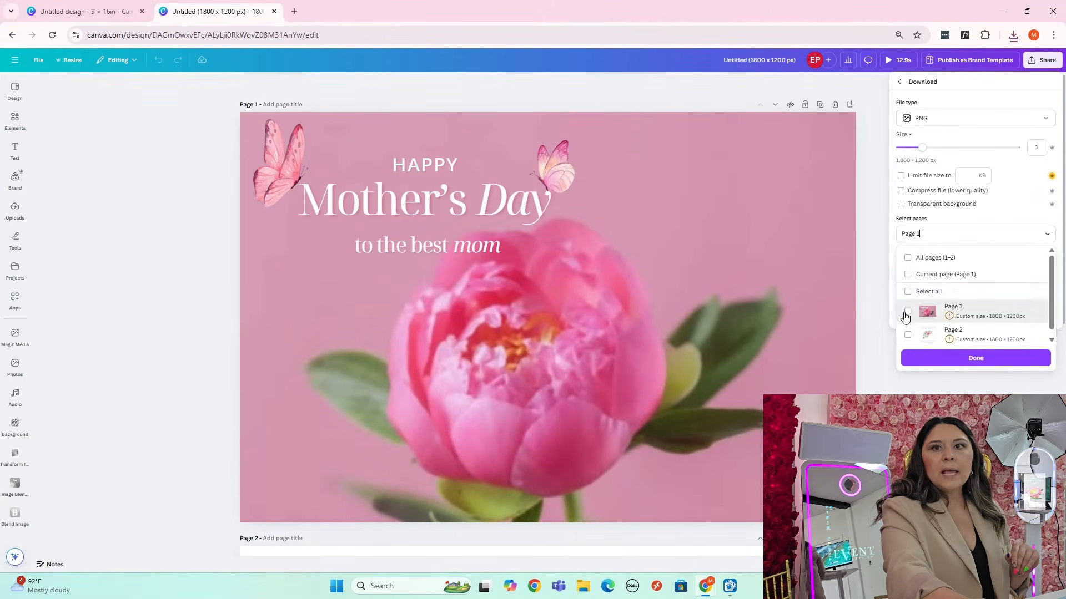
{"action": "left_click", "coordinate": [938, 358]}
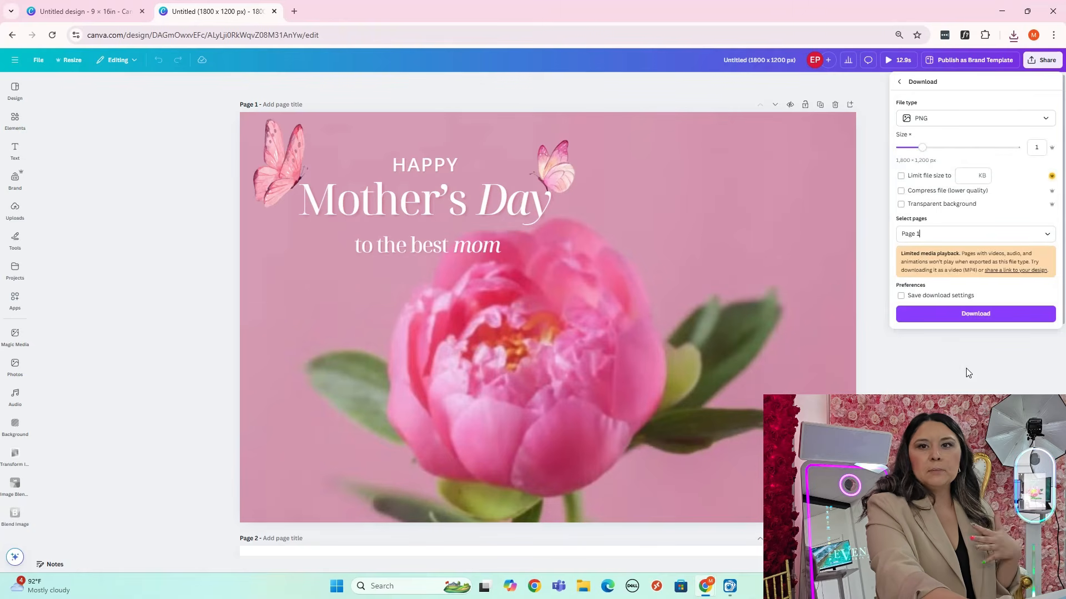
{"action": "left_click", "coordinate": [970, 319]}
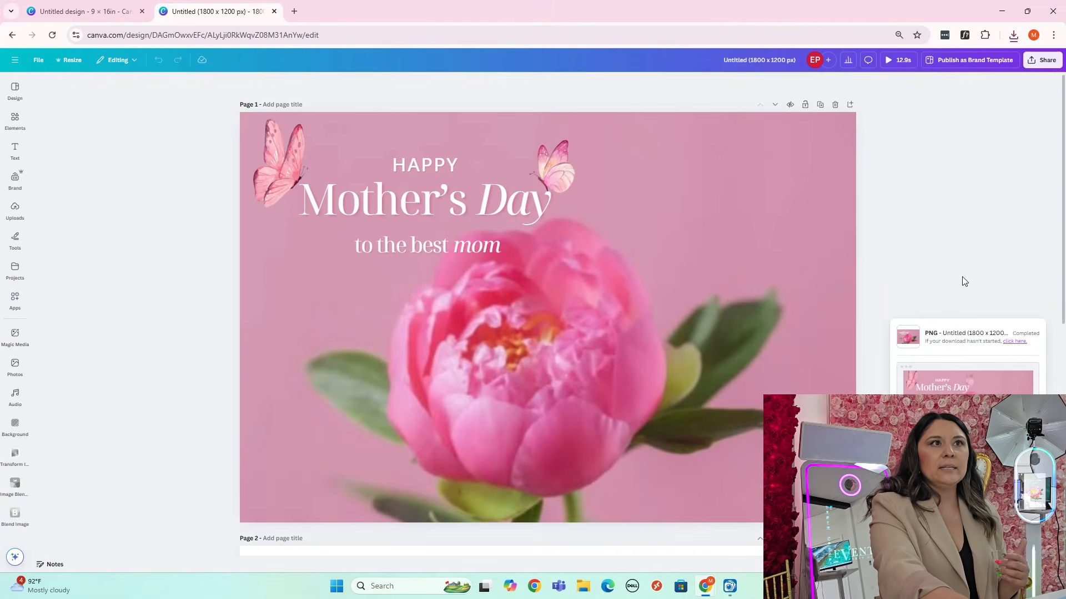
- Download only page 2 of the 1800 x 1200 px design, the floral artwork, as a PNG and switch back to dslrBooth
{"action": "left_click", "coordinate": [1042, 60]}
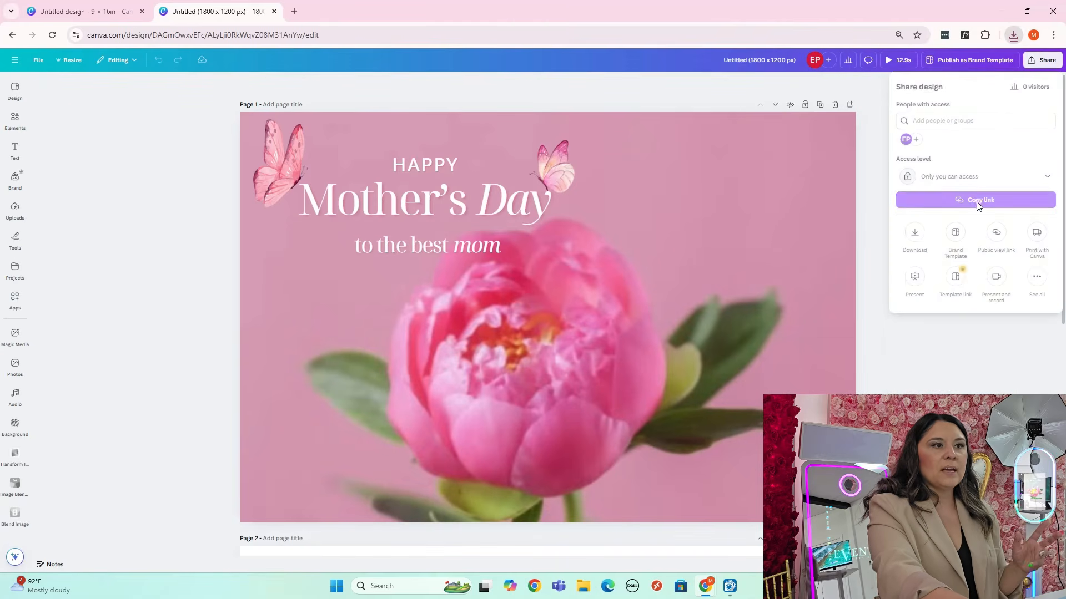
{"action": "left_click", "coordinate": [916, 236]}
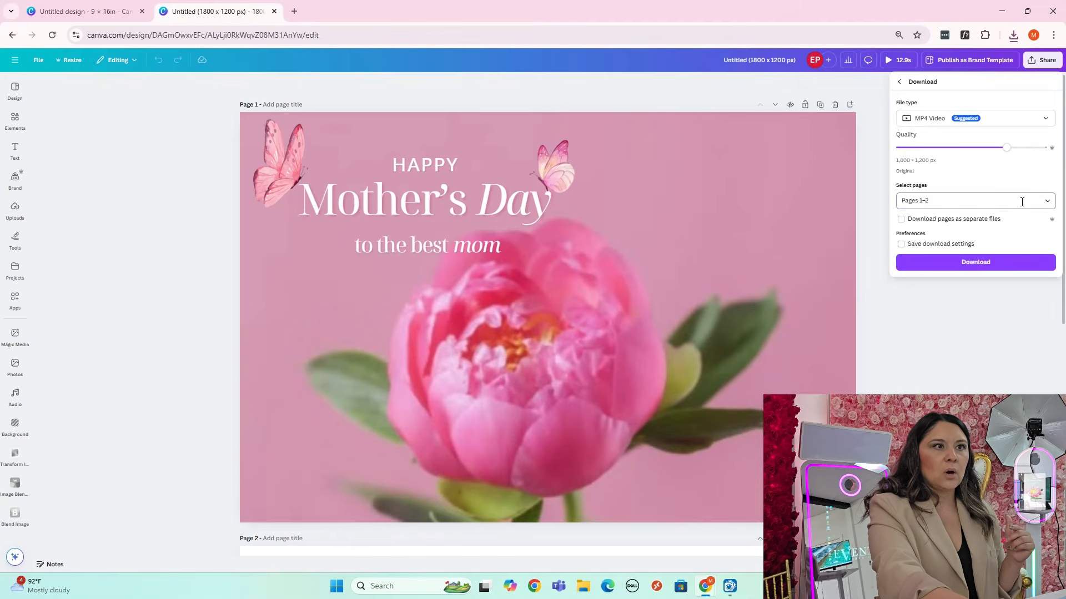
{"action": "left_click", "coordinate": [1023, 201]}
{"action": "left_click", "coordinate": [908, 258]}
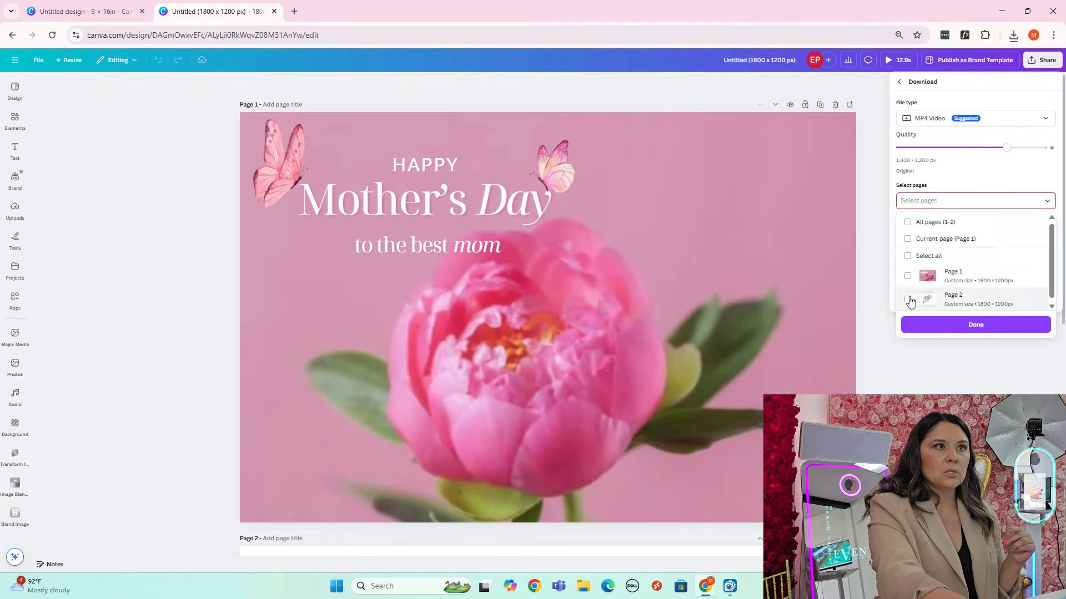
{"action": "left_click", "coordinate": [907, 300]}
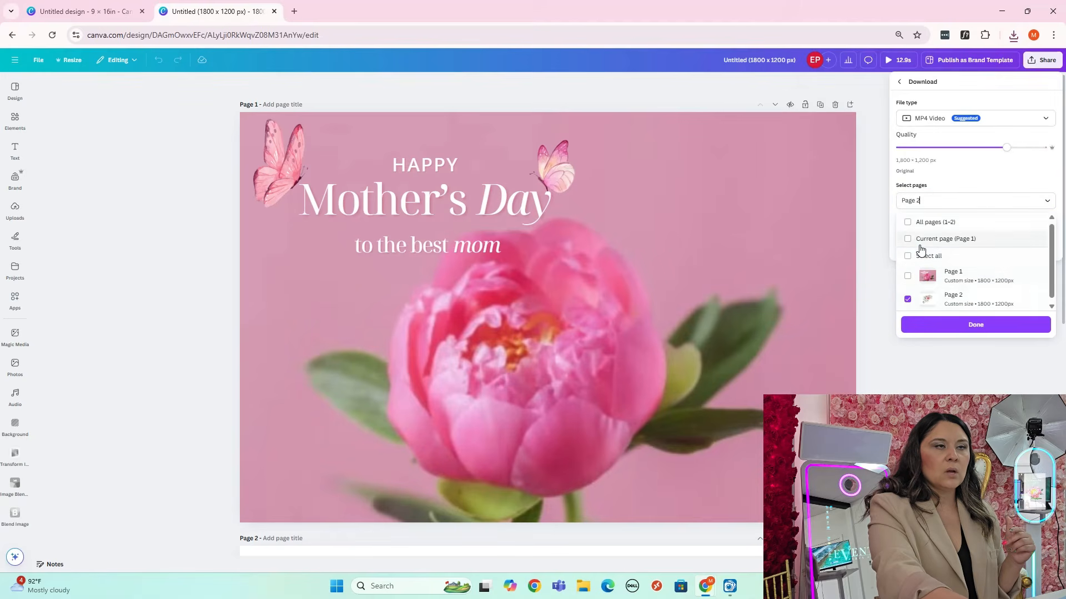
{"action": "left_click", "coordinate": [990, 126]}
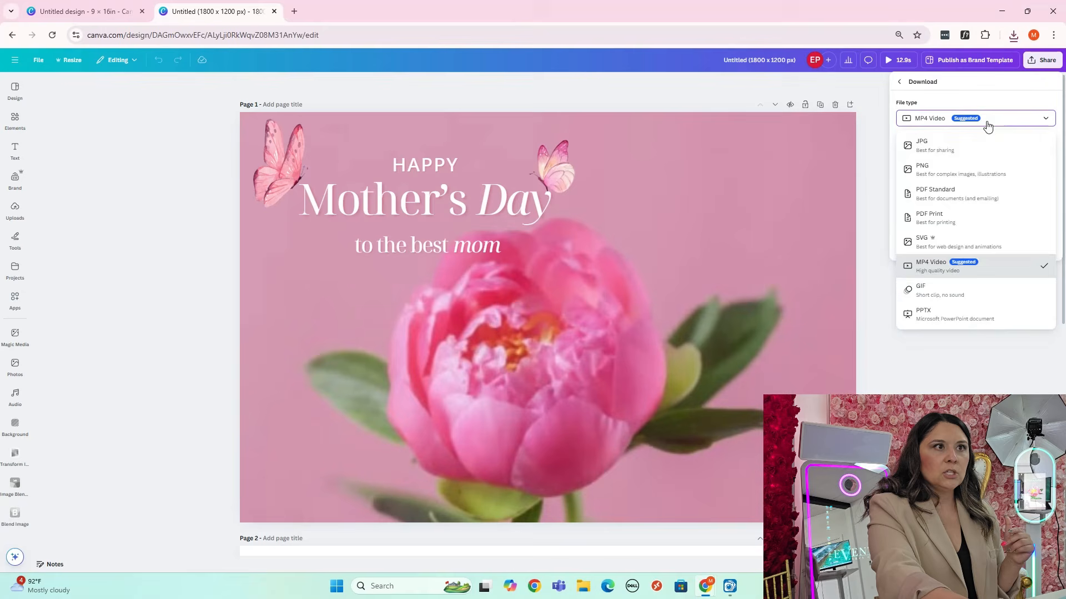
{"action": "left_click", "coordinate": [957, 166]}
{"action": "left_click", "coordinate": [958, 313]}
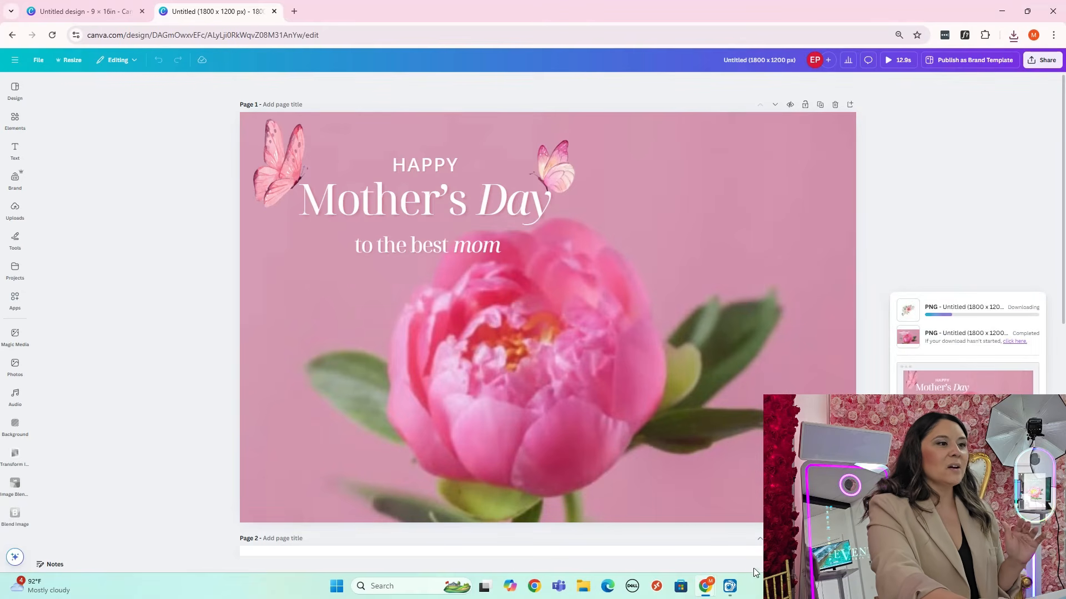
{"action": "left_click", "coordinate": [730, 587]}
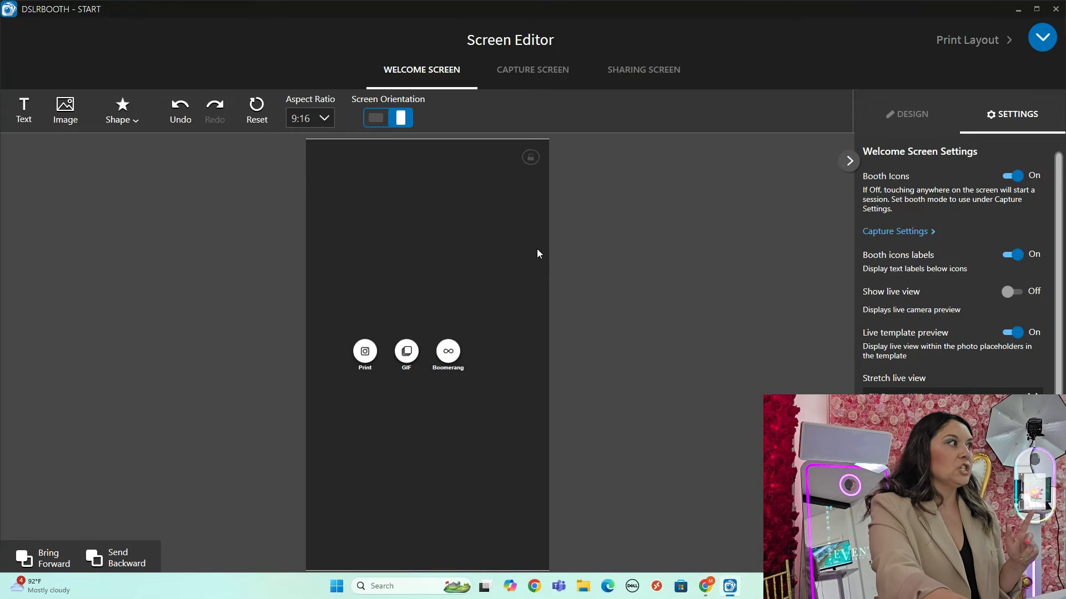
- Insert the downloaded image "Untitled design (20)" as the welcome screen's full-size background
{"action": "left_click", "coordinate": [57, 117]}
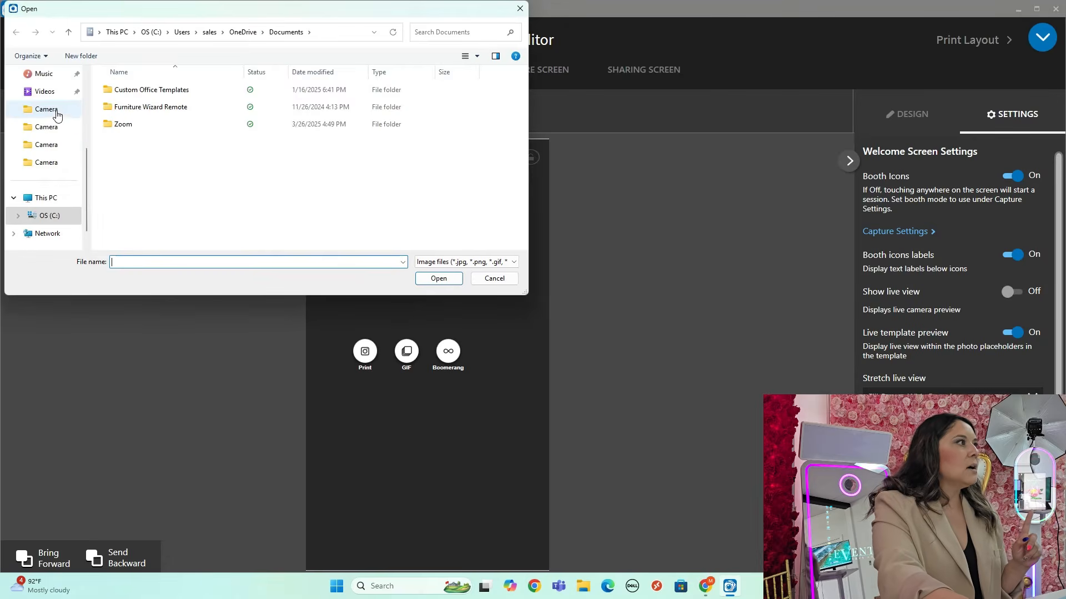
{"action": "scroll", "coordinate": [56, 117], "scroll_direction": "up", "scroll_amount": 3}
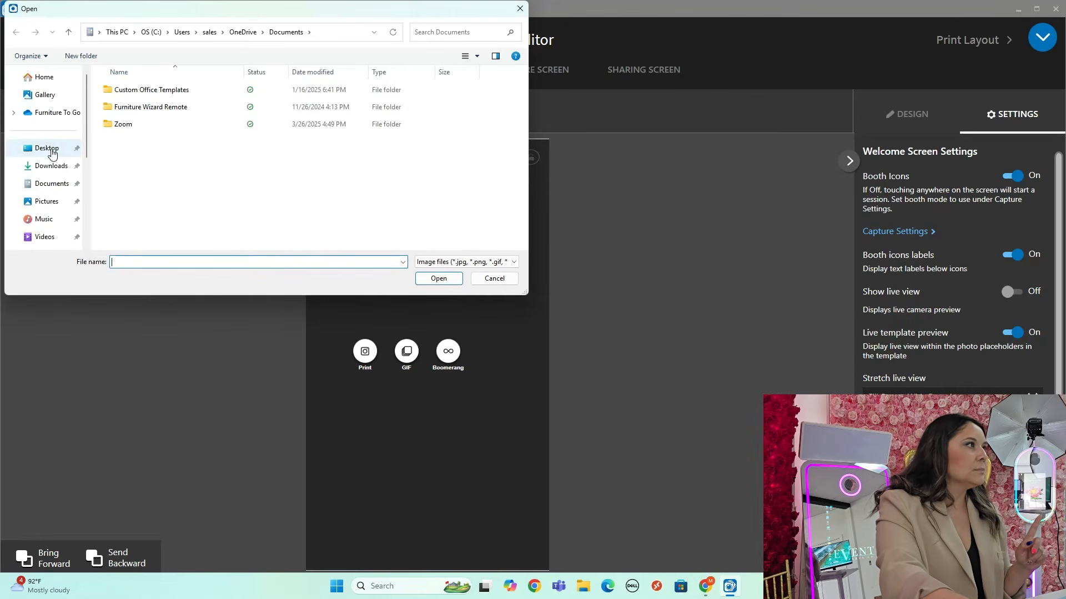
{"action": "left_click", "coordinate": [49, 166]}
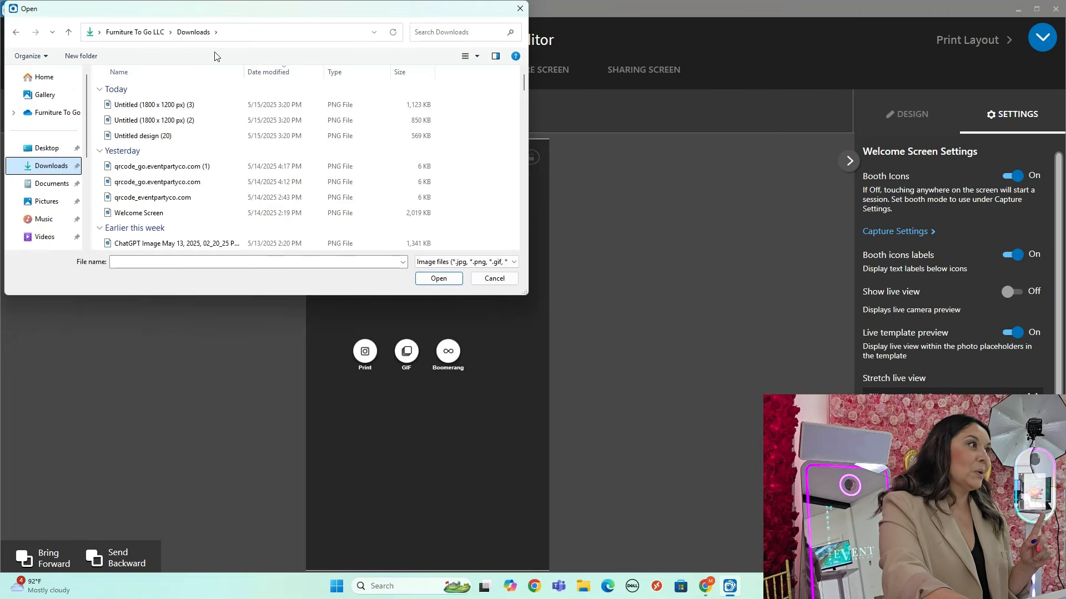
{"action": "left_click_drag", "start_coordinate": [234, 20], "coordinate": [321, 231]}
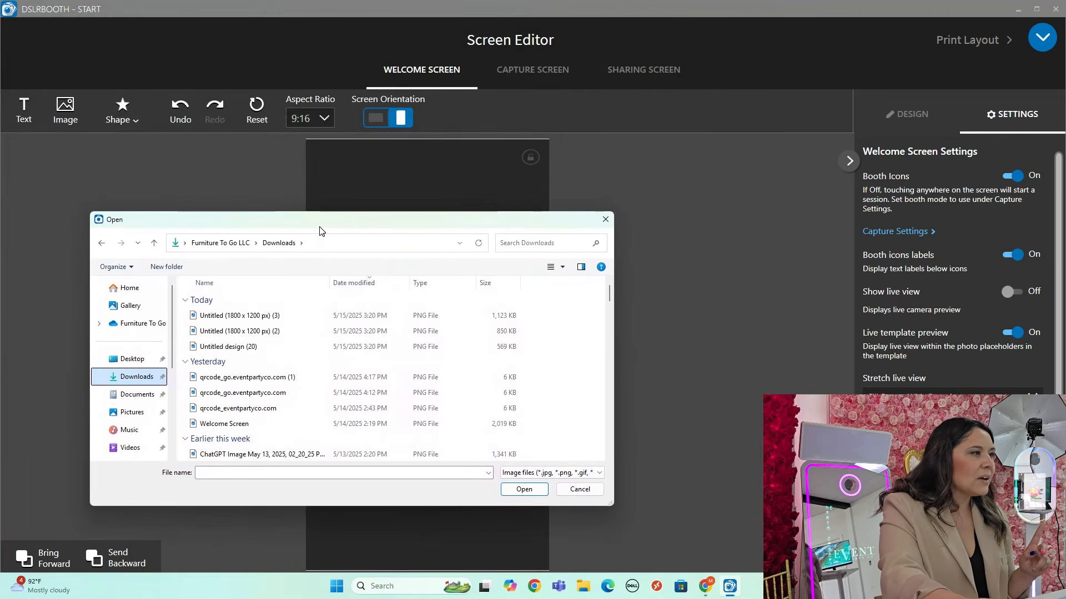
{"action": "double_click", "coordinate": [227, 346]}
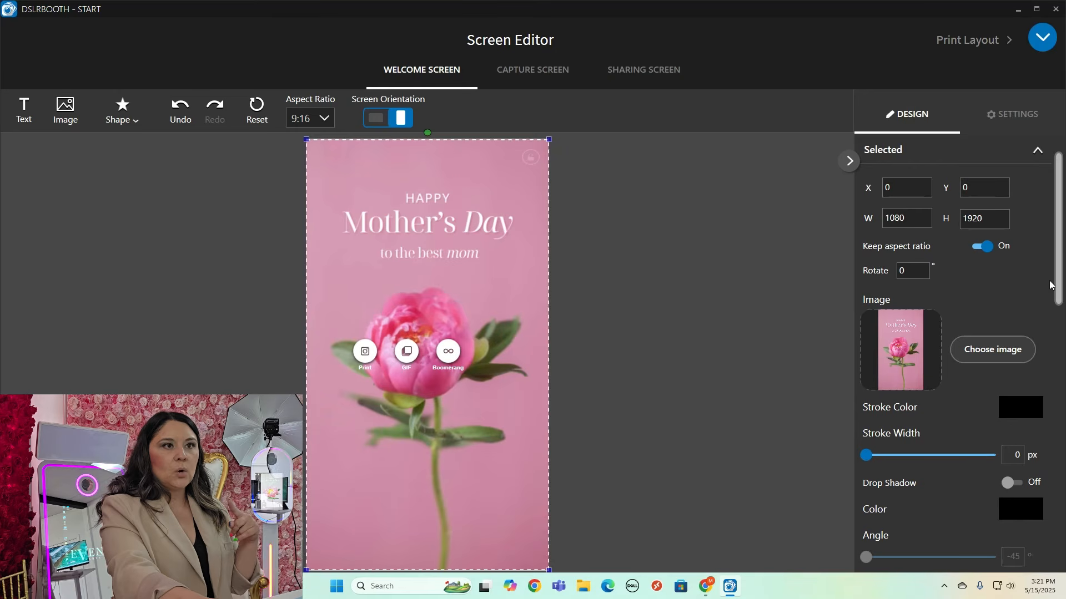
- Lock the "Untitled design (20)" layer of the welcome screen
{"action": "scroll", "coordinate": [1061, 259], "scroll_direction": "down", "scroll_amount": 10}
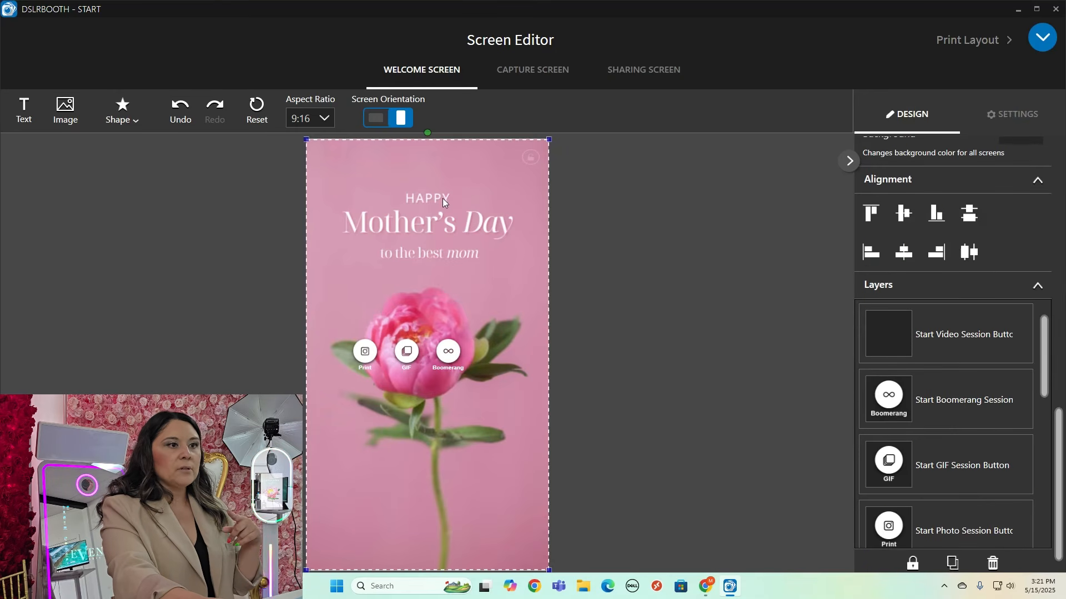
{"action": "left_click_drag", "start_coordinate": [1044, 358], "coordinate": [1036, 444]}
{"action": "scroll", "coordinate": [999, 416], "scroll_direction": "up", "scroll_amount": 1}
{"action": "left_click", "coordinate": [990, 408]}
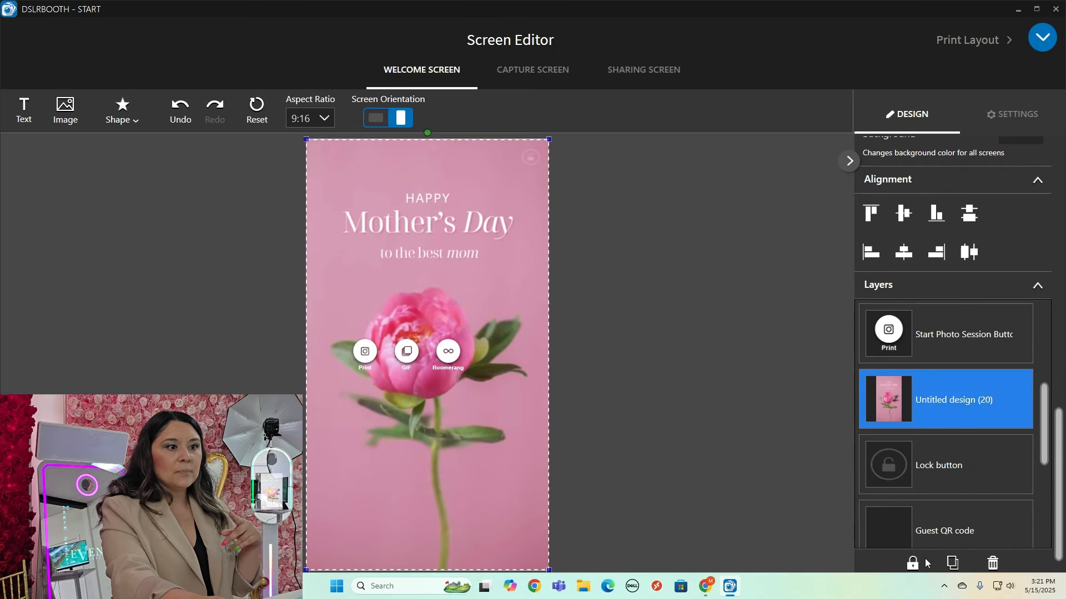
{"action": "left_click", "coordinate": [913, 564]}
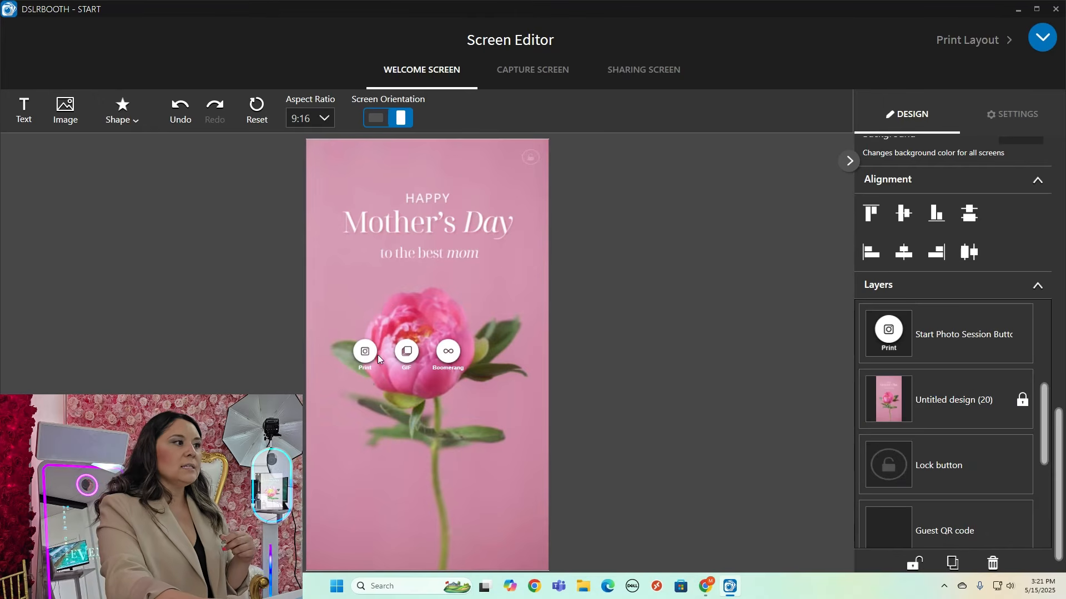
- Move the Print button below the flower near the stem's lower part and enlarge it
{"action": "left_click_drag", "start_coordinate": [367, 358], "coordinate": [378, 434]}
{"action": "left_click_drag", "start_coordinate": [368, 471], "coordinate": [433, 489]}
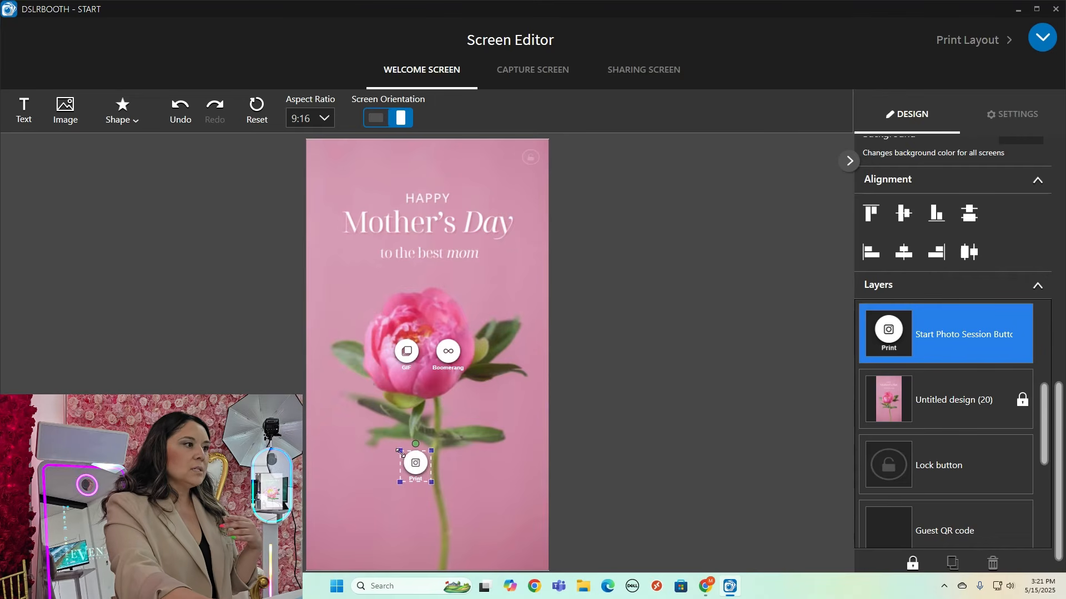
{"action": "left_click_drag", "start_coordinate": [401, 453], "coordinate": [374, 483]}
{"action": "left_click_drag", "start_coordinate": [413, 448], "coordinate": [367, 488]}
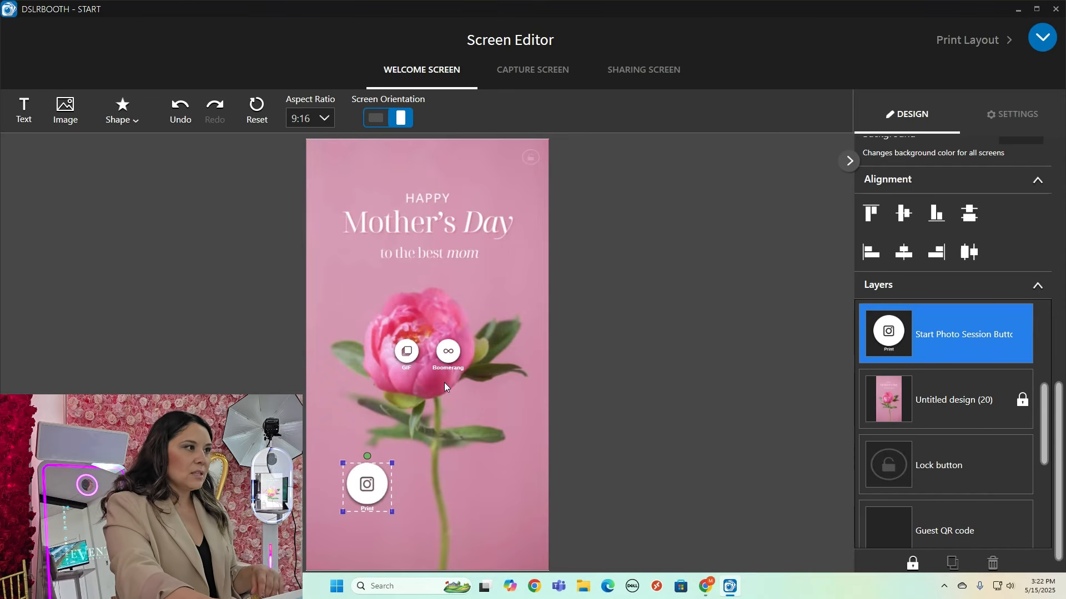
- Enlarge the GIF and Boomerang buttons to about 235 px and arrange GIF, Print and Boomerang in a row below the flower
{"action": "left_click", "coordinate": [413, 360]}
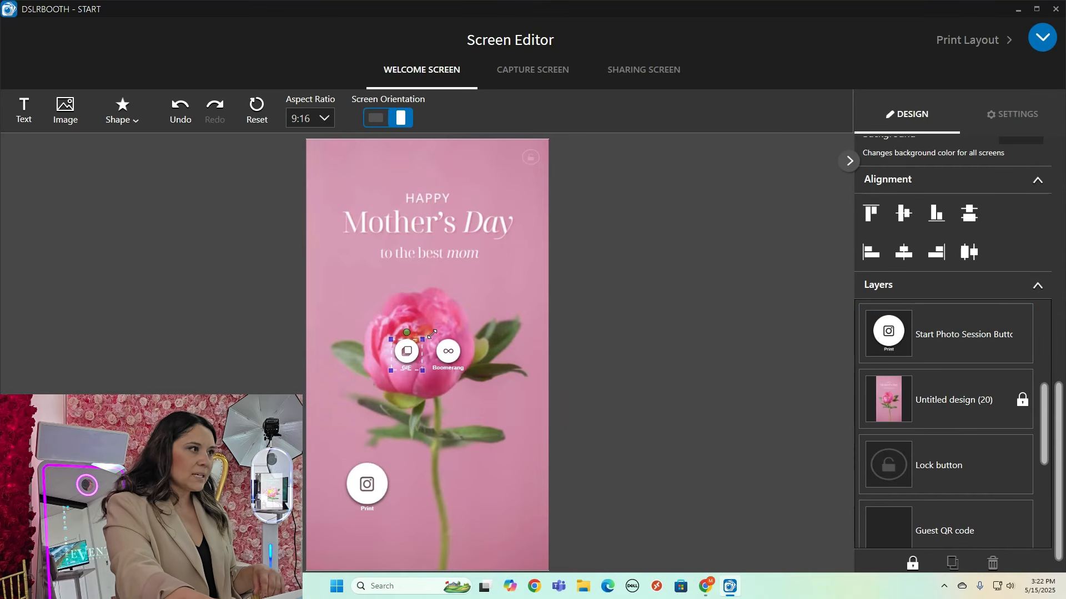
{"action": "left_click_drag", "start_coordinate": [423, 339], "coordinate": [452, 460]}
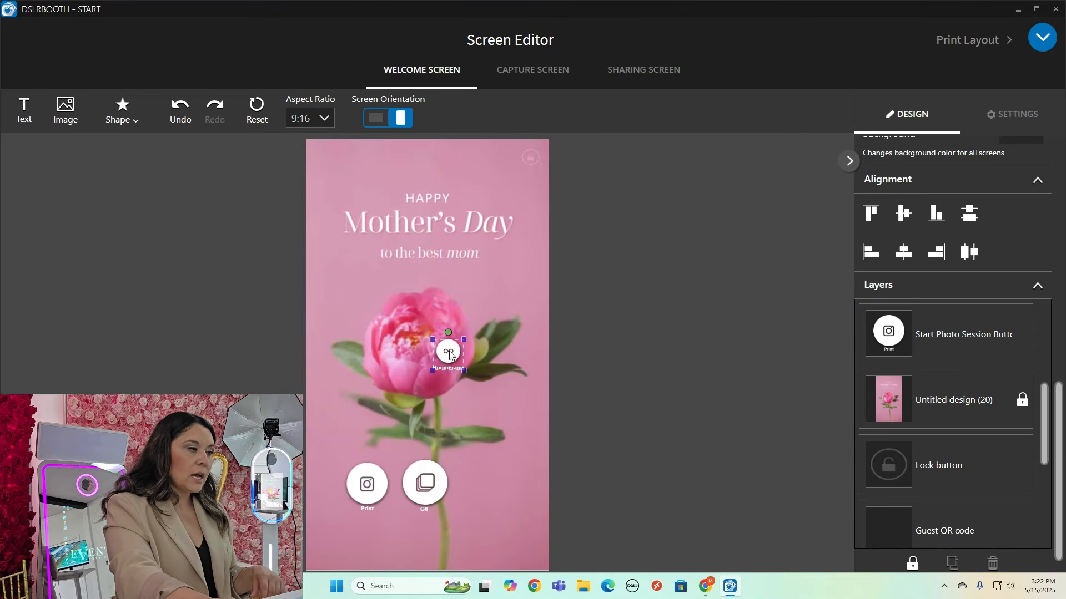
{"action": "left_click_drag", "start_coordinate": [450, 355], "coordinate": [485, 487]}
{"action": "mouse_move", "coordinate": [366, 486]}
{"action": "left_mouse_down"}
{"action": "mouse_move", "coordinate": [427, 486]}
{"action": "mouse_move", "coordinate": [453, 461]}
{"action": "mouse_move", "coordinate": [429, 490]}
{"action": "mouse_move", "coordinate": [384, 498]}
{"action": "left_mouse_up"}
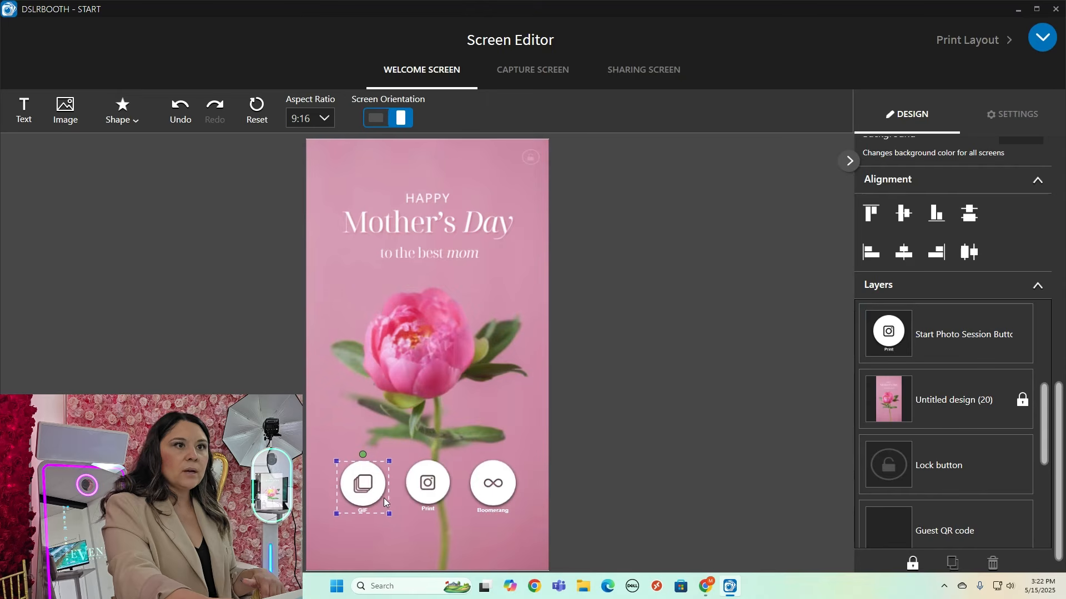
- Set the width of the Print and Boomerang buttons to 234 to match the GIF button
{"action": "scroll", "coordinate": [988, 298], "scroll_direction": "up", "scroll_amount": 10}
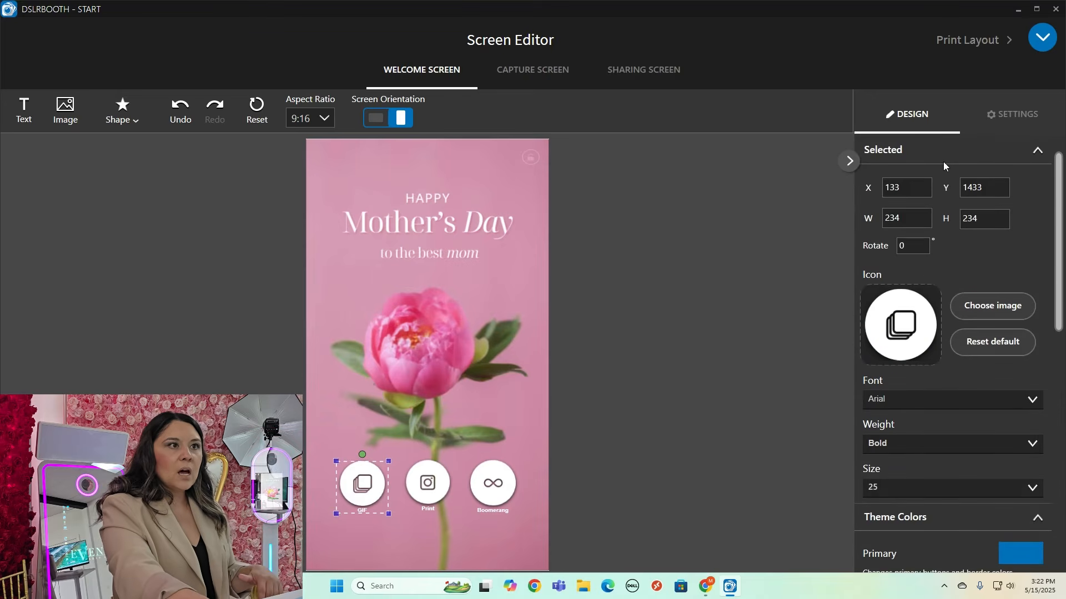
{"action": "left_click", "coordinate": [426, 495]}
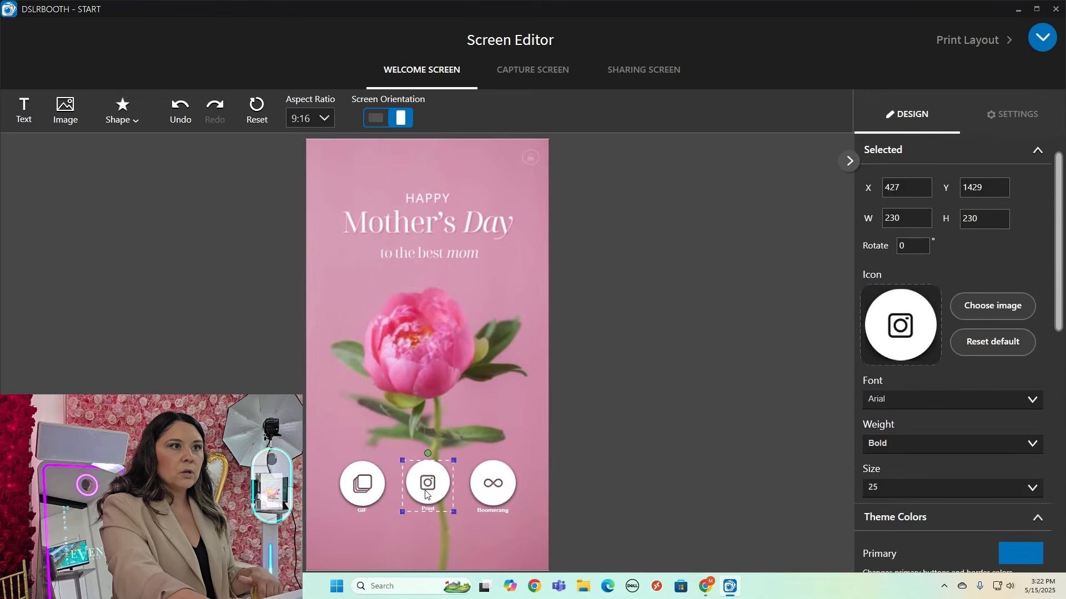
{"action": "left_click", "coordinate": [923, 224]}
{"action": "type", "text": "234"}
{"action": "key", "text": "Return"}
{"action": "left_click", "coordinate": [508, 471]}
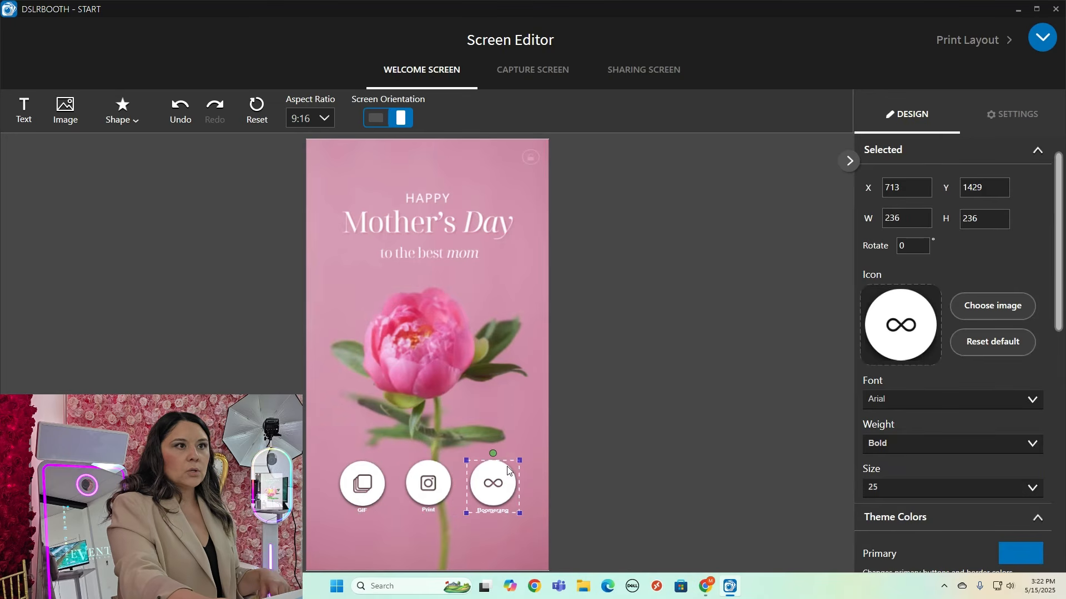
{"action": "left_click", "coordinate": [914, 218]}
{"action": "type", "text": "234"}
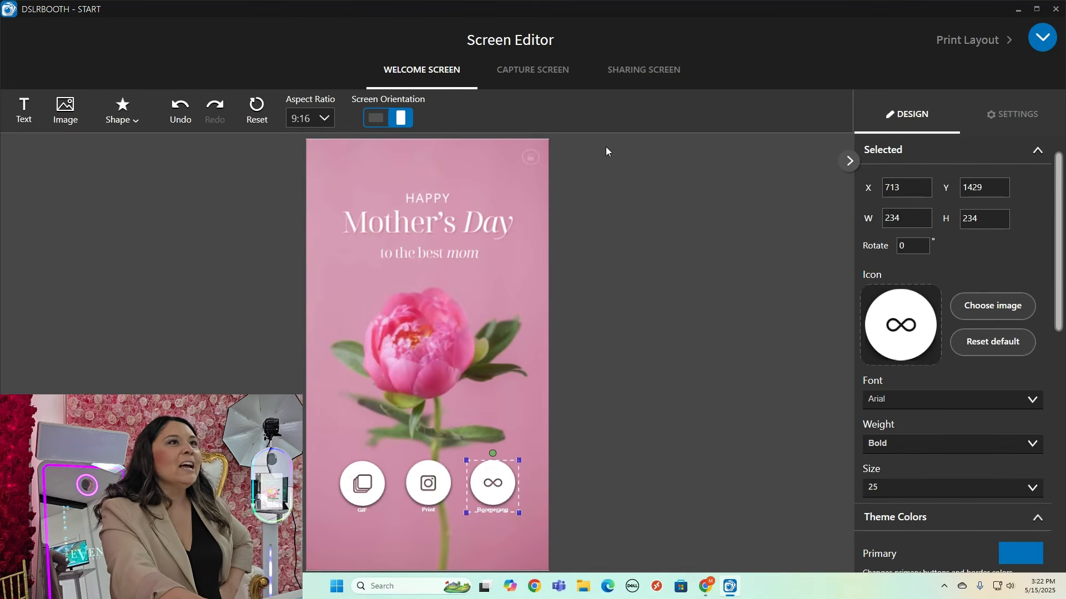
- In the Virtual Attendant settings, add the downloaded video "Untitled design (5)" to the media files and choose it for the Start Screen
{"action": "left_click", "coordinate": [1043, 38]}
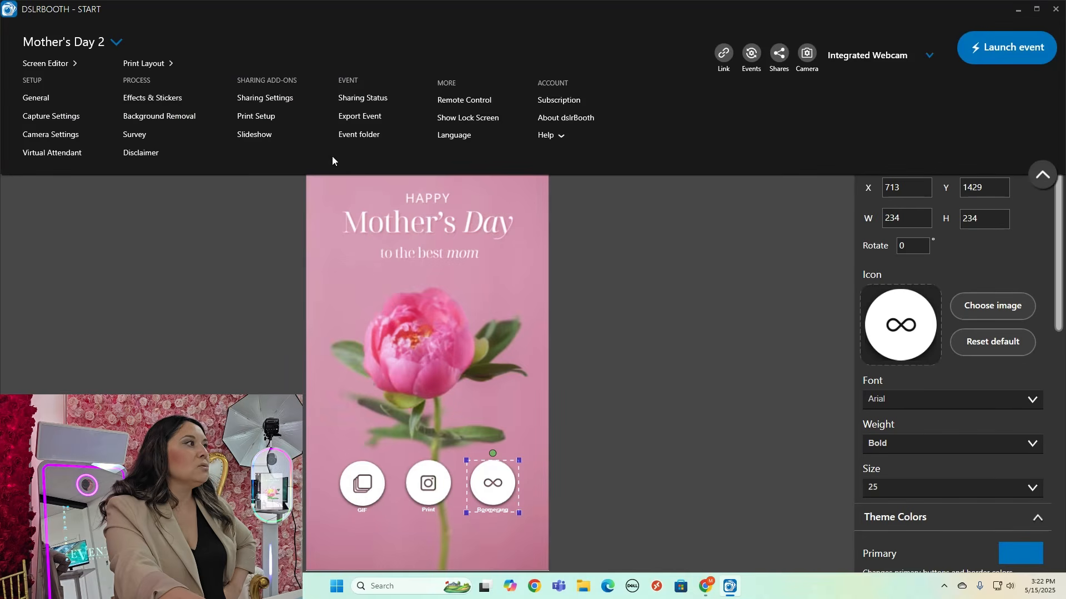
{"action": "left_click", "coordinate": [50, 154]}
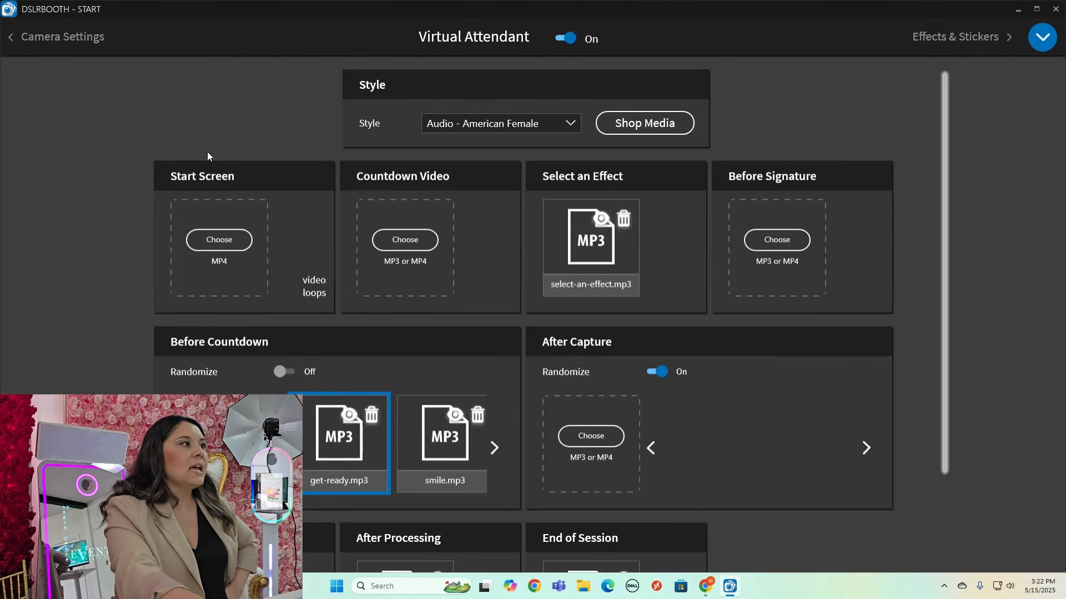
{"action": "left_click", "coordinate": [218, 240]}
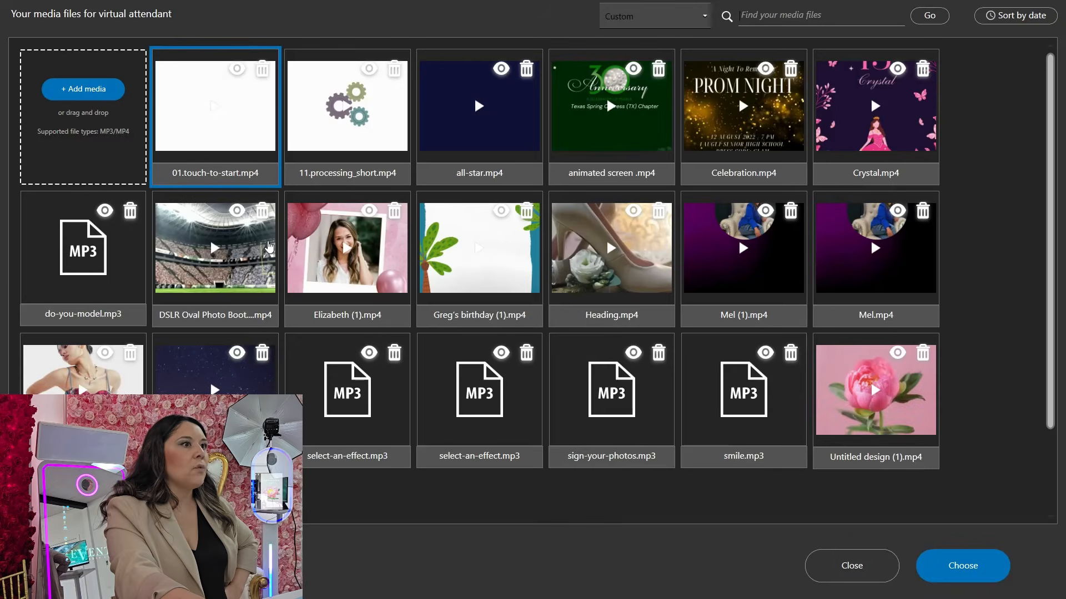
{"action": "scroll", "coordinate": [875, 272], "scroll_direction": "down", "scroll_amount": 2}
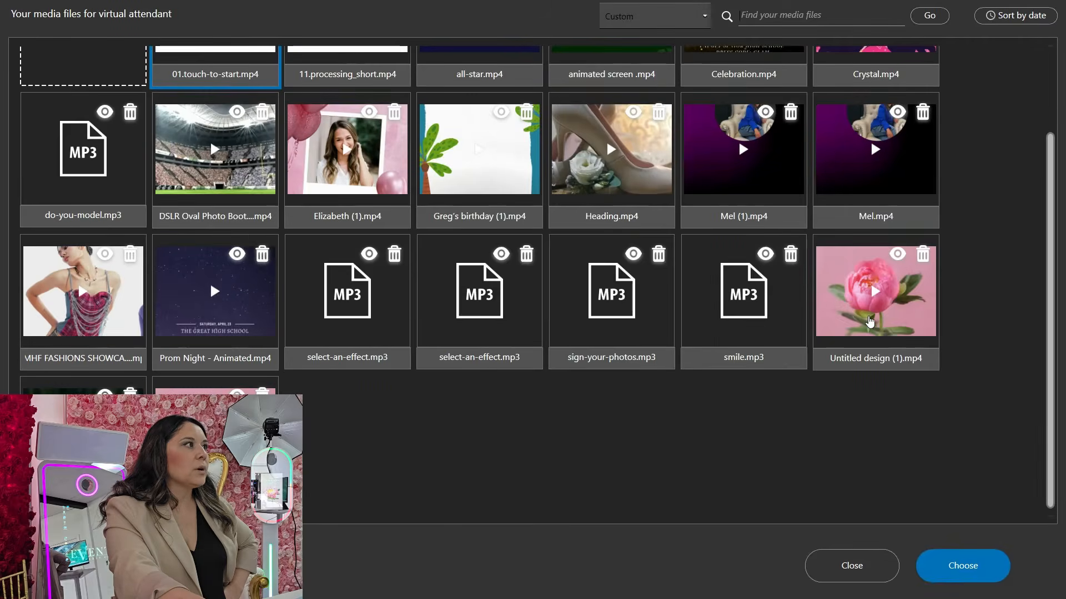
{"action": "scroll", "coordinate": [870, 322], "scroll_direction": "up", "scroll_amount": 2}
{"action": "left_click", "coordinate": [79, 88]}
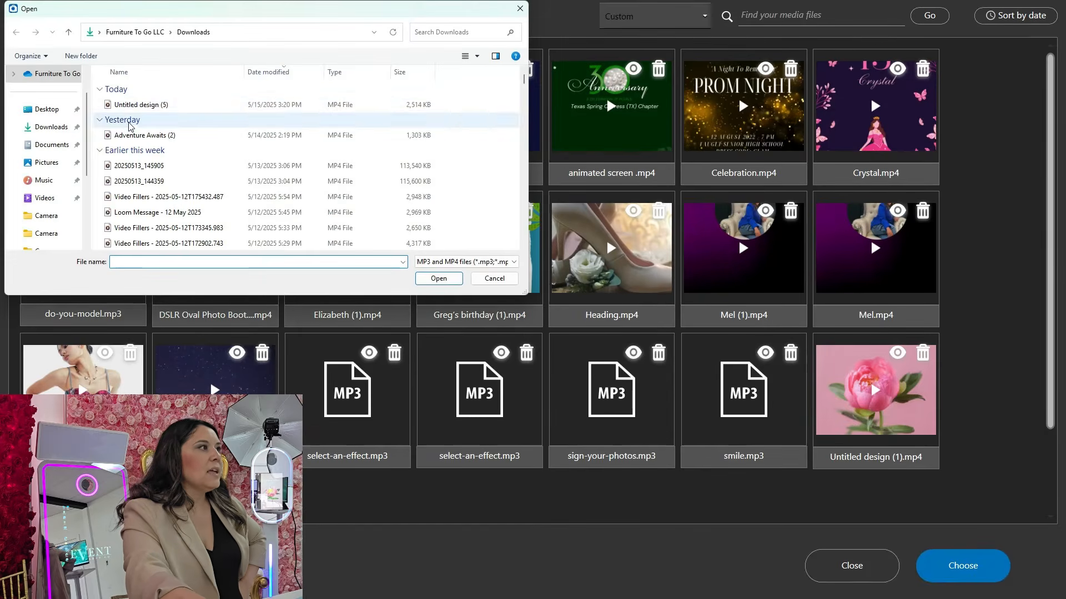
{"action": "double_click", "coordinate": [134, 108]}
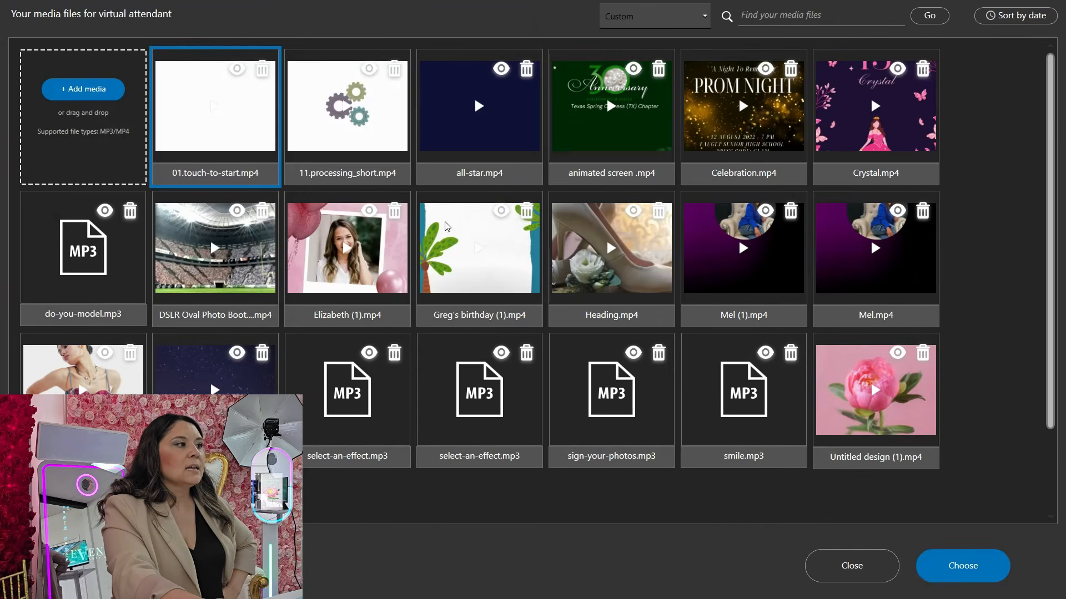
{"action": "scroll", "coordinate": [382, 484], "scroll_direction": "down", "scroll_amount": 2}
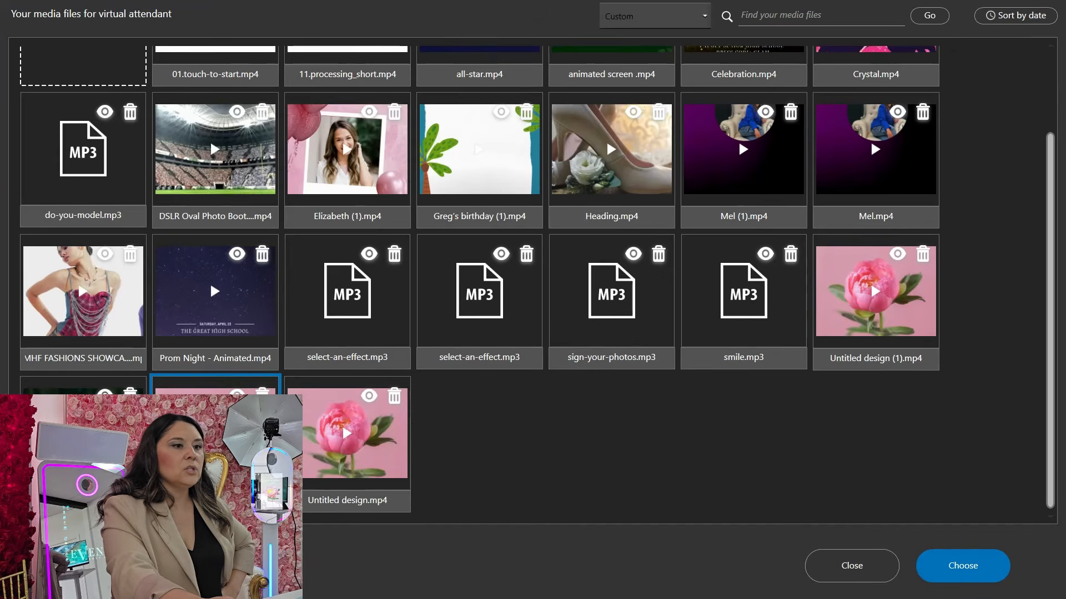
{"action": "left_click", "coordinate": [972, 566]}
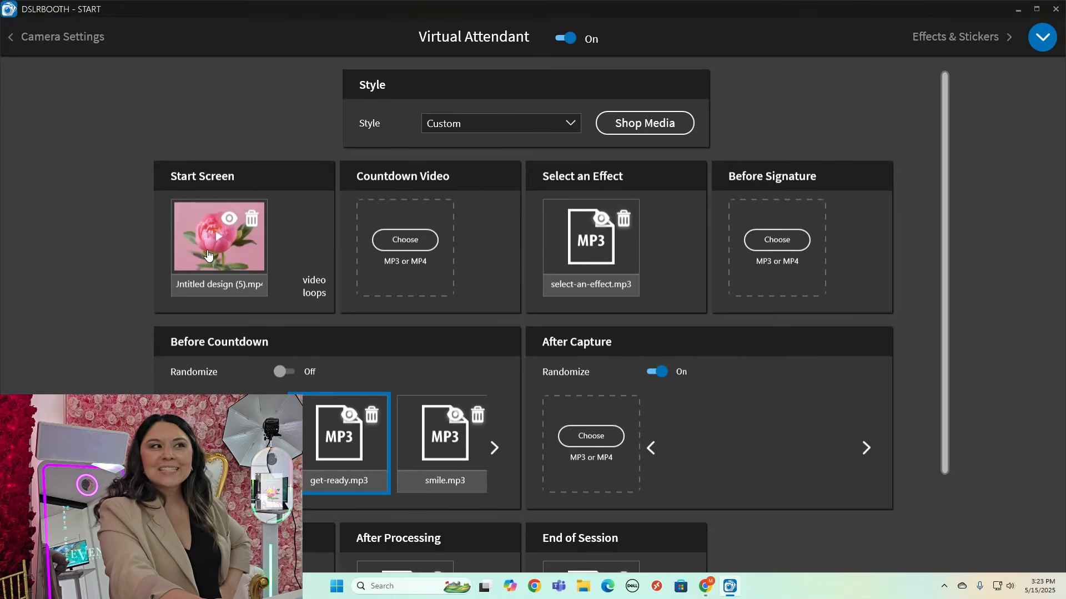
- Add the image "Untitled (1800 x 1200 px) (2)" to the Print Layout as the background and lock its layer
{"action": "left_click", "coordinate": [1042, 37]}
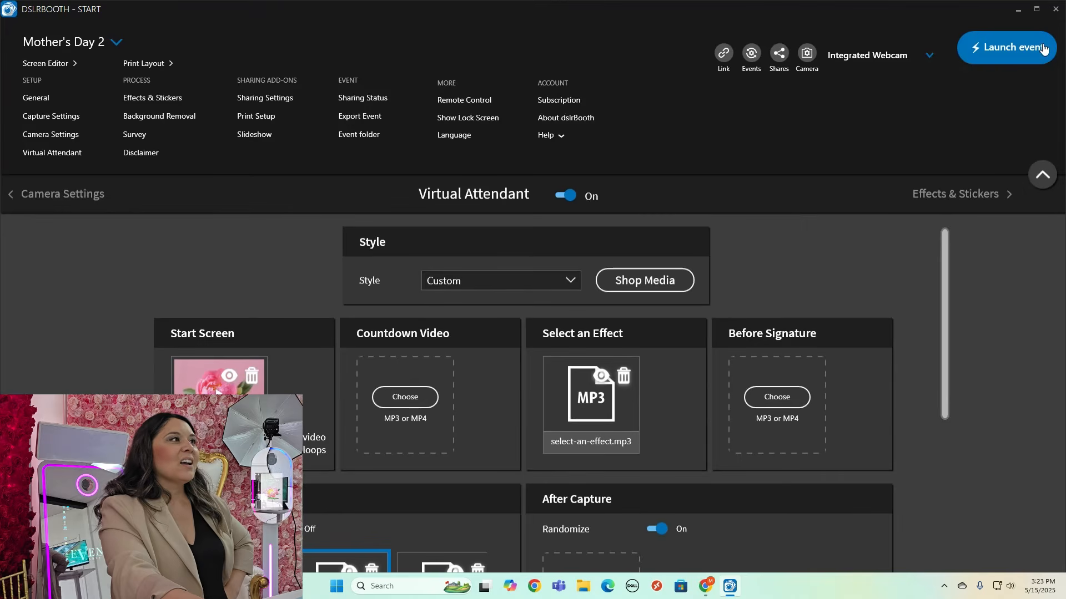
{"action": "left_click", "coordinate": [162, 63]}
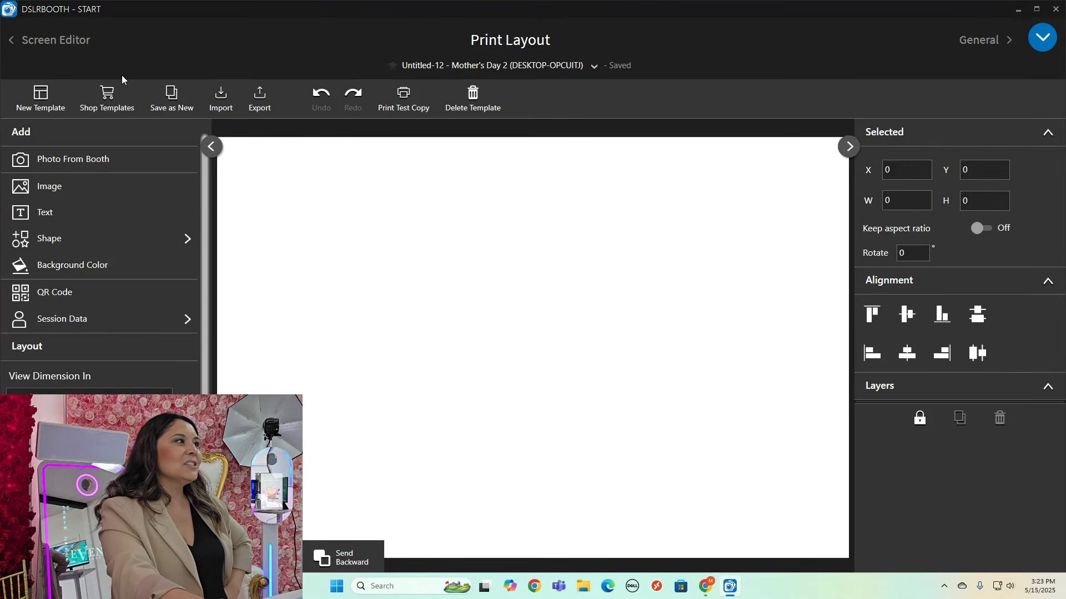
{"action": "left_click", "coordinate": [54, 187]}
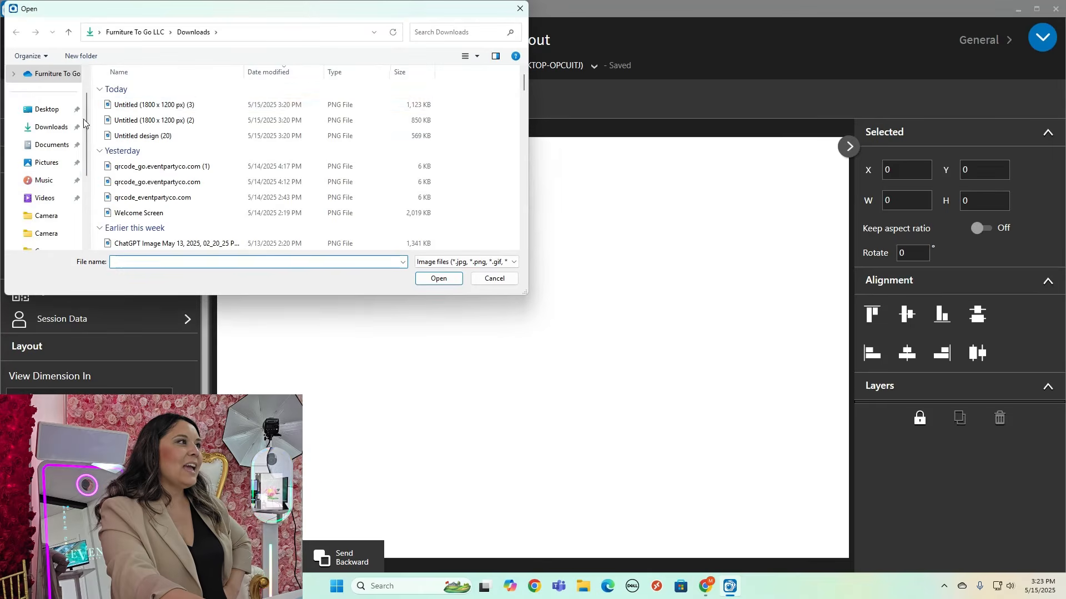
{"action": "double_click", "coordinate": [171, 120]}
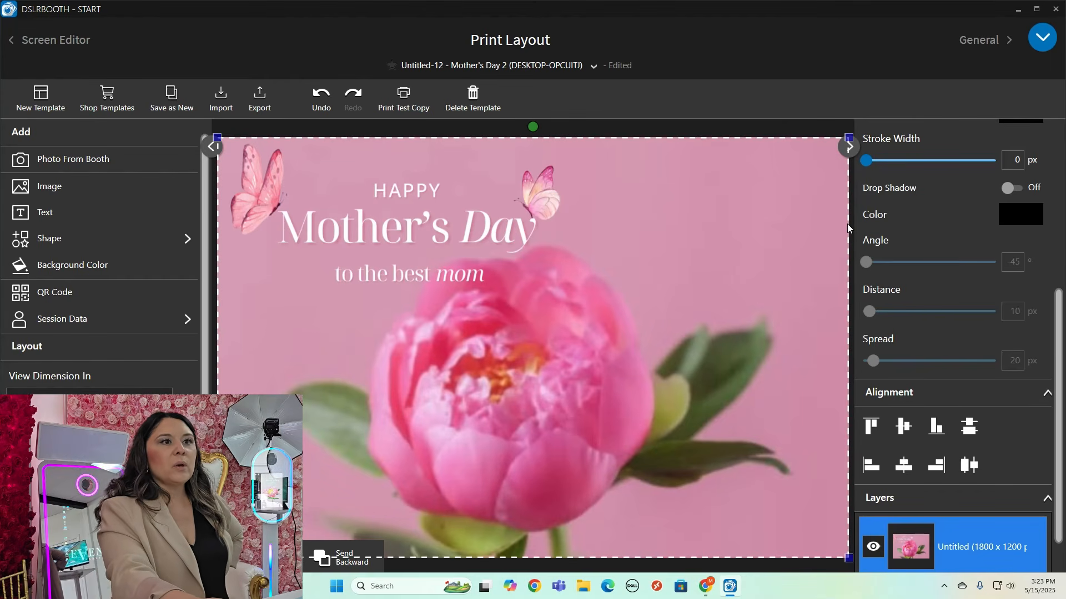
{"action": "scroll", "coordinate": [1026, 528], "scroll_direction": "down", "scroll_amount": 1}
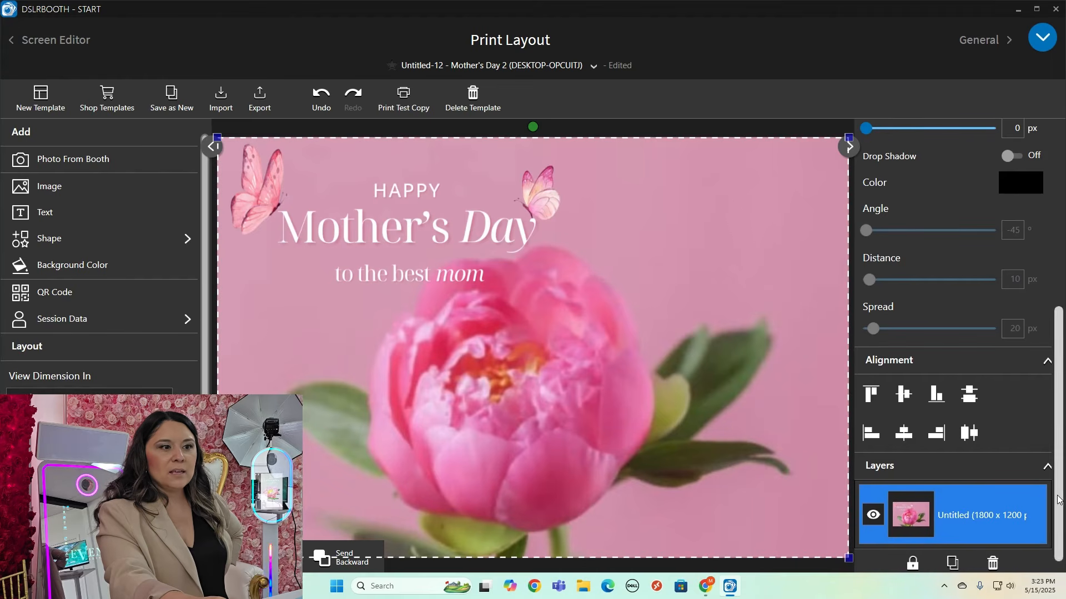
{"action": "left_click", "coordinate": [913, 566]}
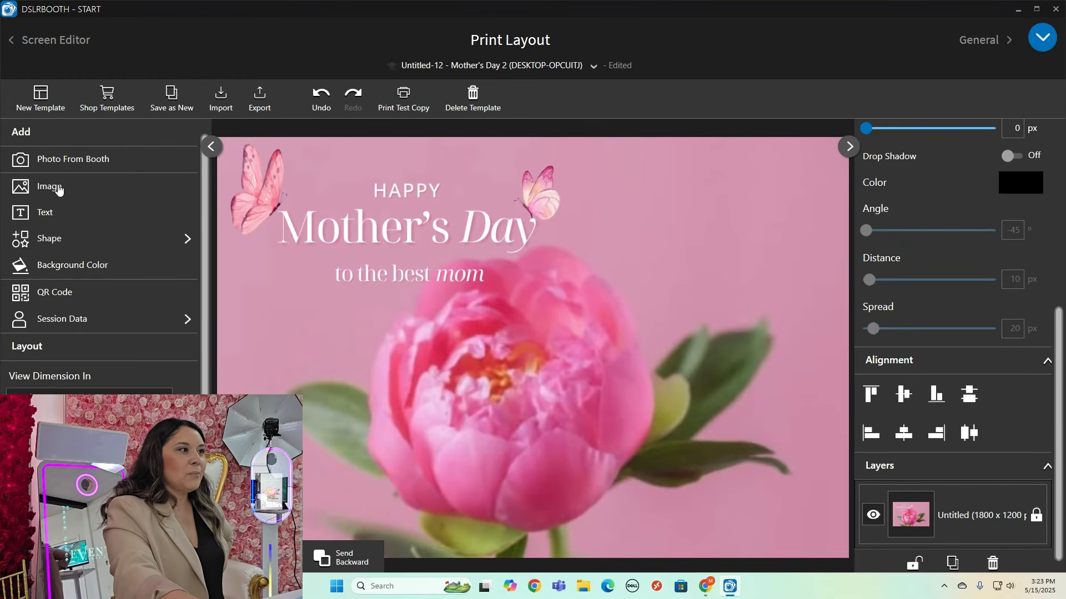
- Add three booth photo placeholders to the print layout
{"action": "left_click", "coordinate": [62, 168]}
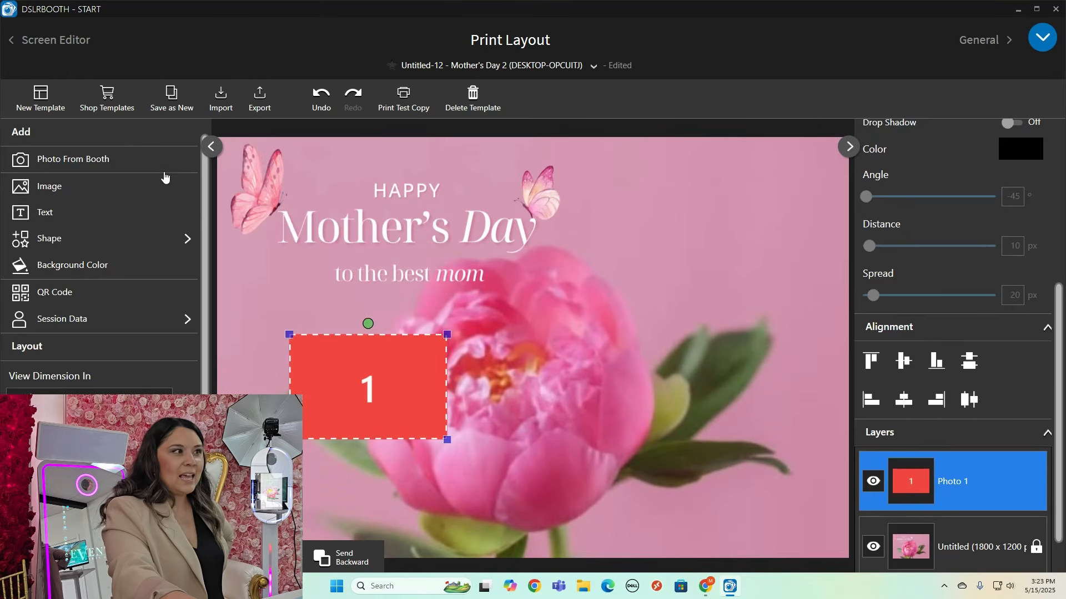
{"action": "left_click", "coordinate": [114, 155]}
{"action": "left_click", "coordinate": [97, 170]}
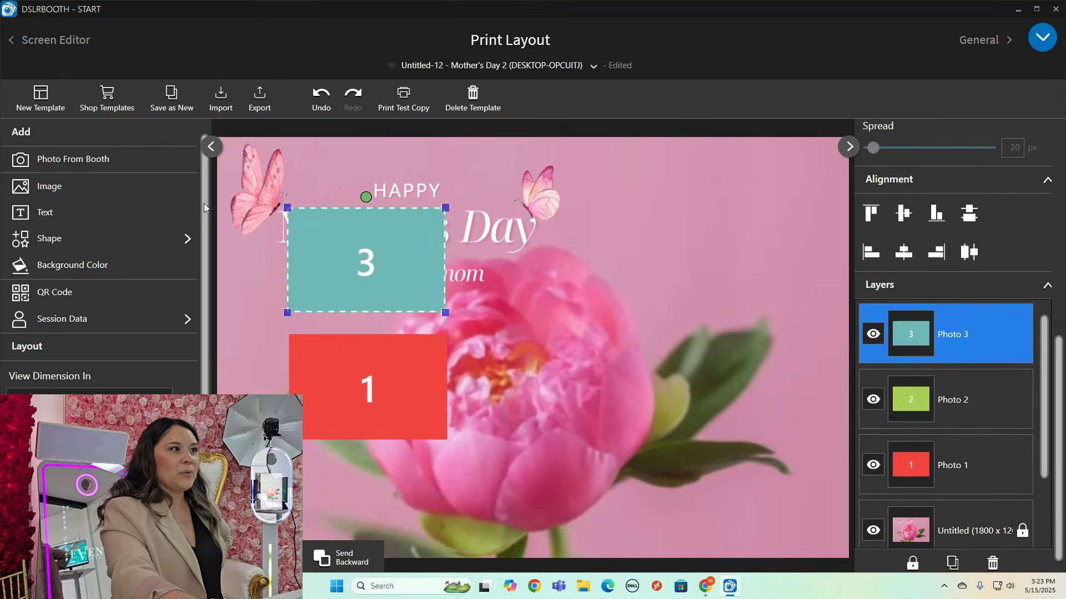
- Spread out the photo placeholders, with Photo 1 below the heading and Photos 2 and 3 on the right, and enlarge Photos 1 and 2
{"action": "left_click_drag", "start_coordinate": [410, 269], "coordinate": [591, 286]}
{"action": "left_click_drag", "start_coordinate": [426, 336], "coordinate": [555, 312]}
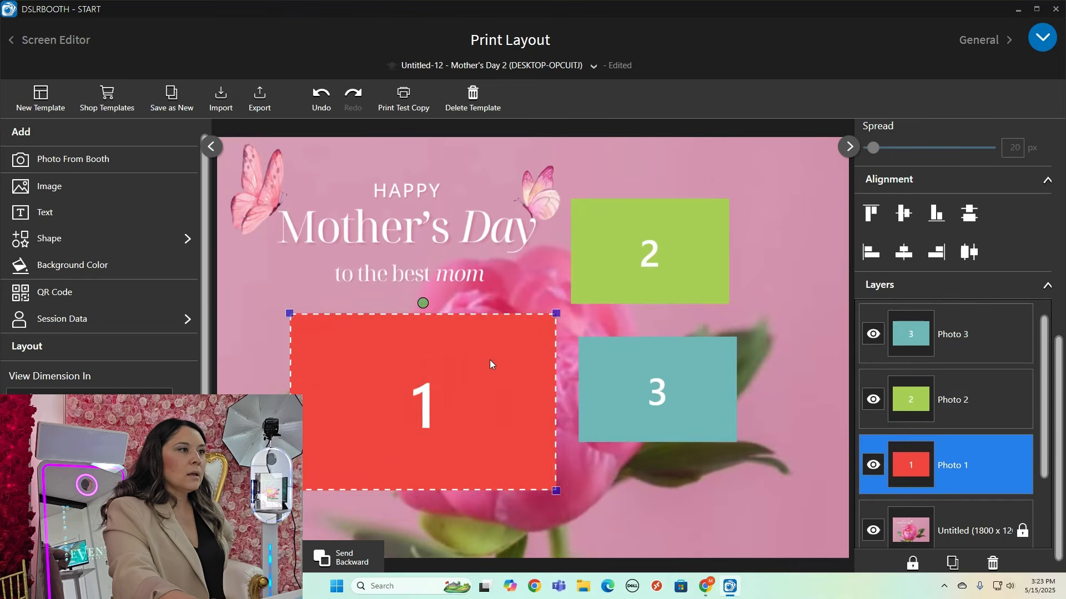
{"action": "left_click_drag", "start_coordinate": [490, 364], "coordinate": [425, 386]}
{"action": "left_click_drag", "start_coordinate": [654, 381], "coordinate": [641, 495]}
{"action": "left_click_drag", "start_coordinate": [711, 209], "coordinate": [776, 225]}
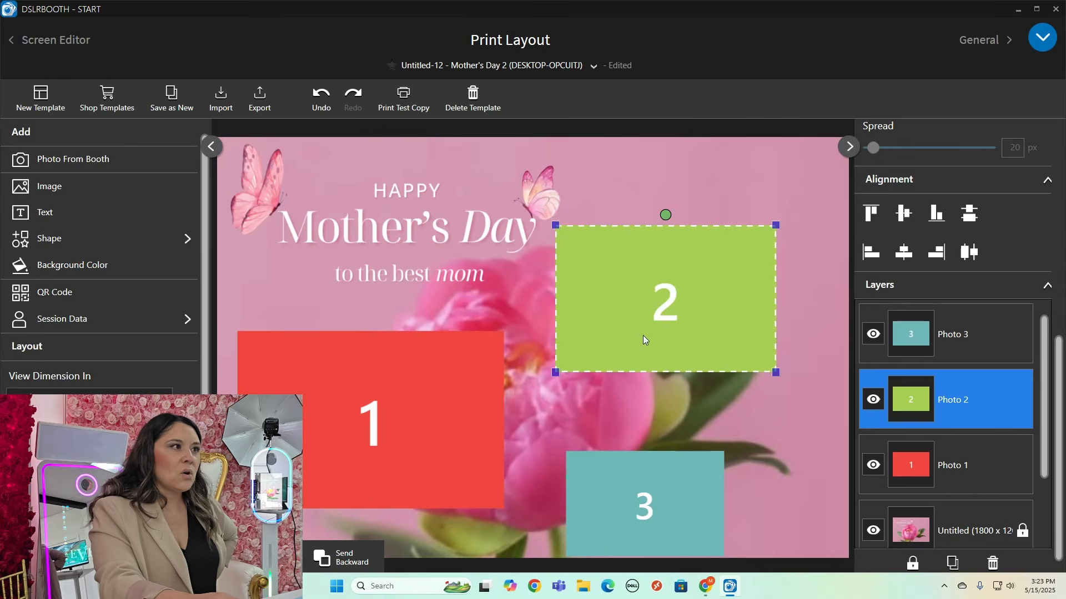
- Enlarge Photo 1 slightly and position it below the heading, raise Photo 2, and move Photo 3 beneath Photo 2
{"action": "left_click_drag", "start_coordinate": [598, 306], "coordinate": [619, 259]}
{"action": "left_click_drag", "start_coordinate": [421, 419], "coordinate": [444, 394]}
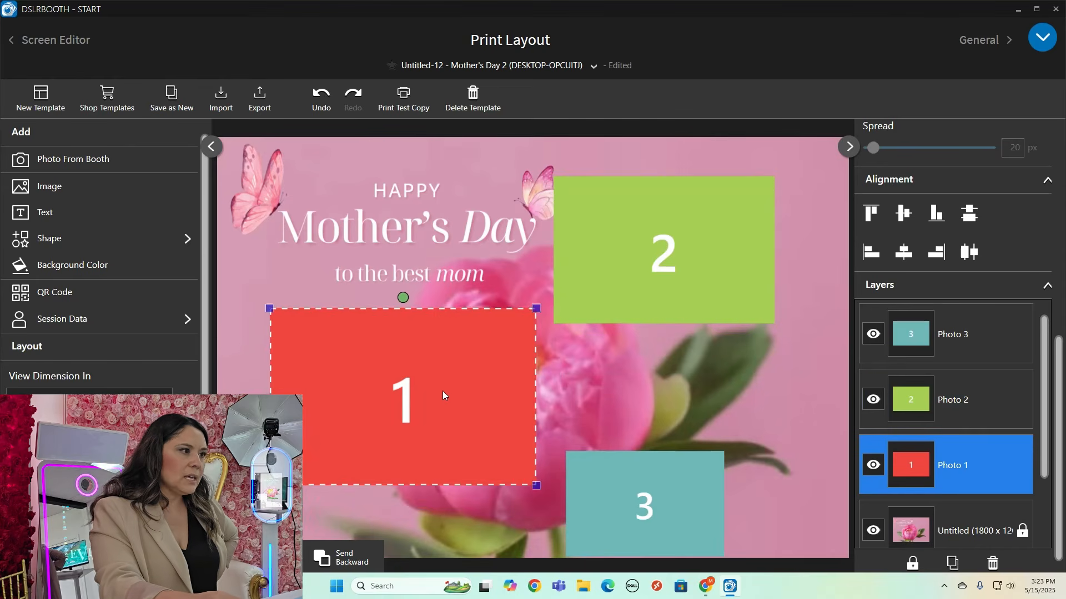
{"action": "left_click_drag", "start_coordinate": [530, 489], "coordinate": [543, 496]}
{"action": "left_click_drag", "start_coordinate": [633, 502], "coordinate": [711, 400]}
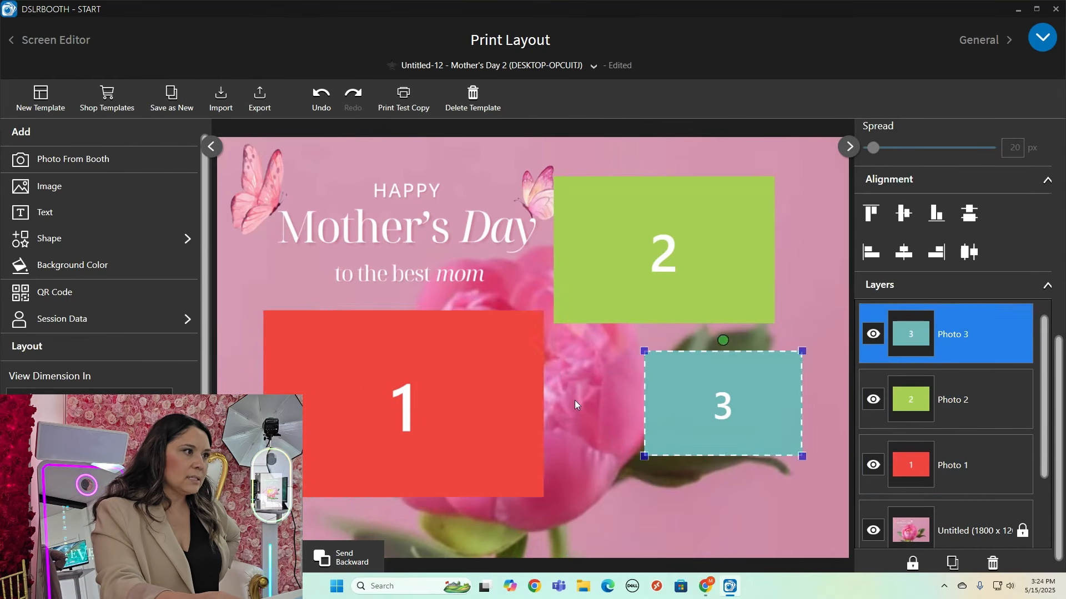
{"action": "left_click_drag", "start_coordinate": [434, 406], "coordinate": [401, 435]}
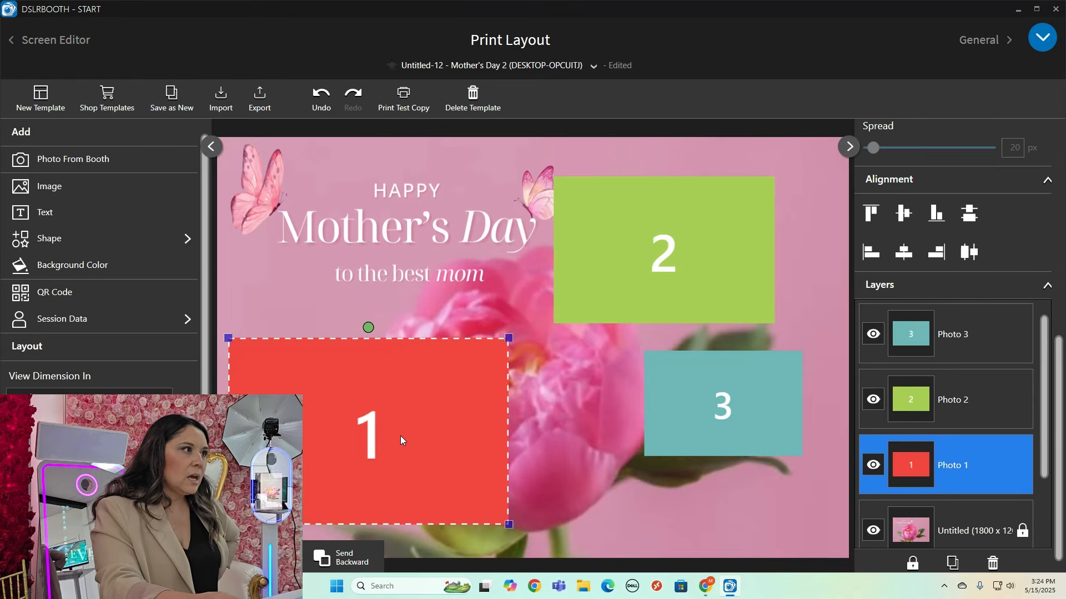
{"action": "left_click_drag", "start_coordinate": [454, 380], "coordinate": [455, 375]}
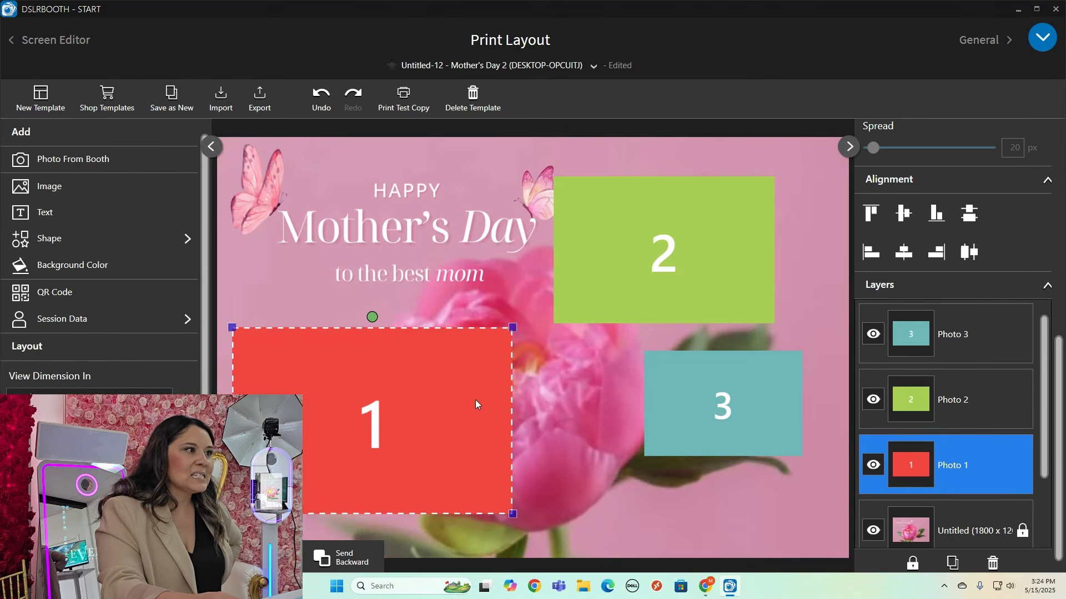
{"action": "left_click_drag", "start_coordinate": [475, 399], "coordinate": [490, 398]}
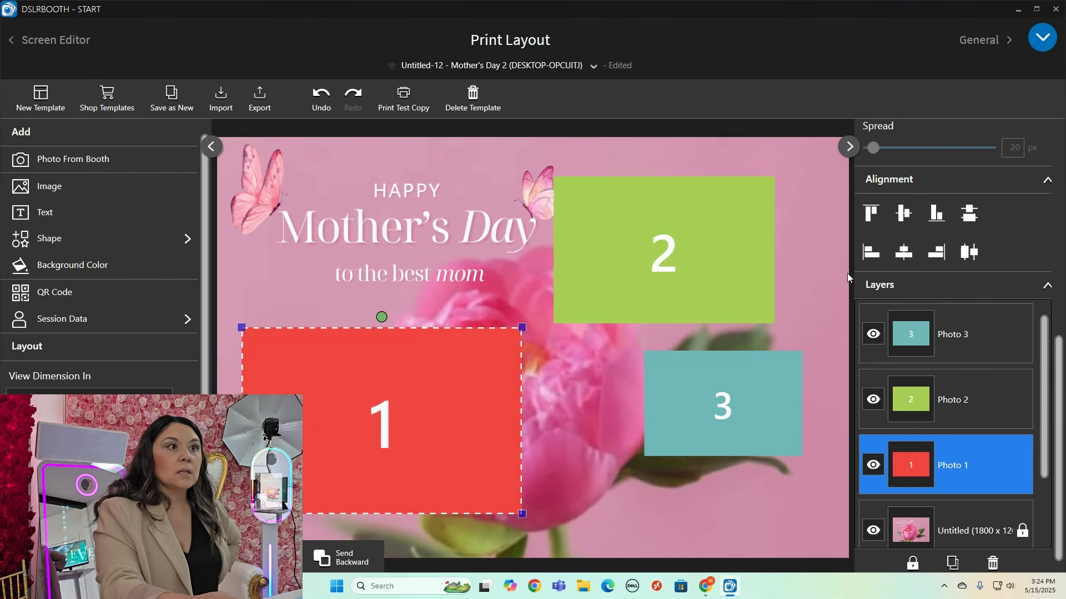
- Resize Photos 2 and 3 to match Photo 1 by overlaying them on it, and place them stacked on the right half of the layout
{"action": "left_click_drag", "start_coordinate": [655, 249], "coordinate": [356, 408]}
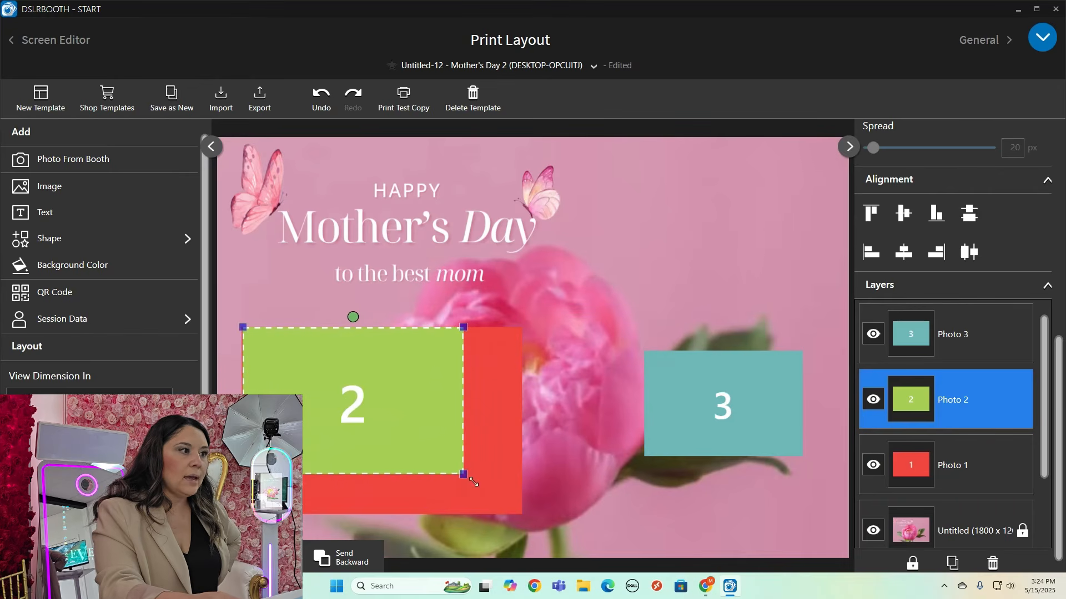
{"action": "left_click_drag", "start_coordinate": [474, 482], "coordinate": [798, 319]}
{"action": "left_click_drag", "start_coordinate": [696, 406], "coordinate": [355, 364]}
{"action": "left_click_drag", "start_coordinate": [400, 430], "coordinate": [521, 511]}
{"action": "left_click_drag", "start_coordinate": [479, 472], "coordinate": [777, 487]}
- Lower Photos 1 and 3 onto one row with a gap below Photo 2, and shift Photo 2 slightly left above Photo 3
{"action": "left_click", "coordinate": [399, 465]}
{"action": "left_click_drag", "start_coordinate": [399, 465], "coordinate": [418, 474]}
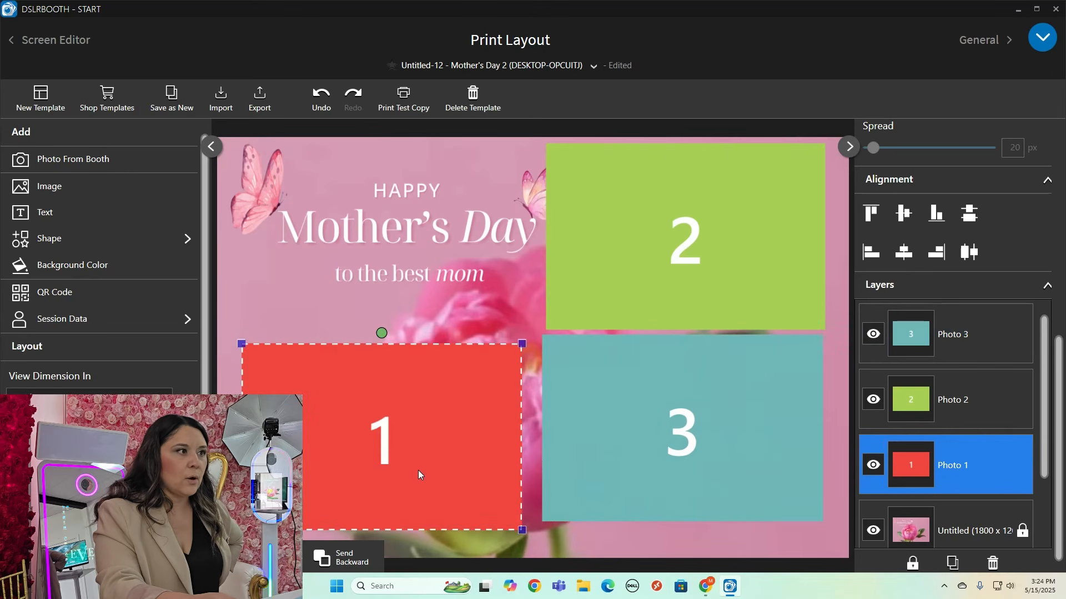
{"action": "left_click_drag", "start_coordinate": [701, 439], "coordinate": [697, 448]}
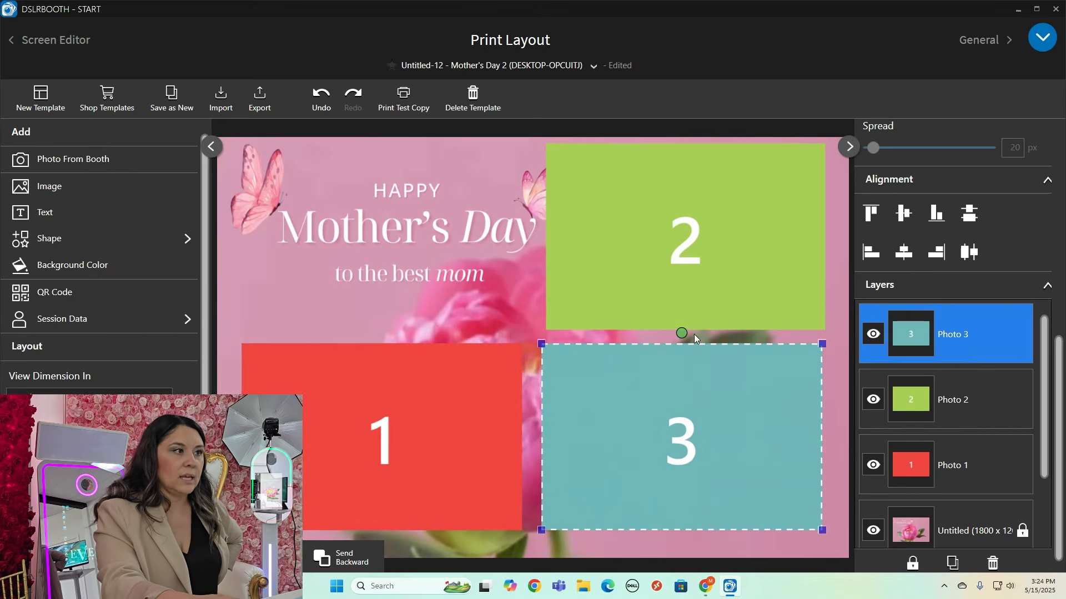
{"action": "left_click", "coordinate": [697, 293]}
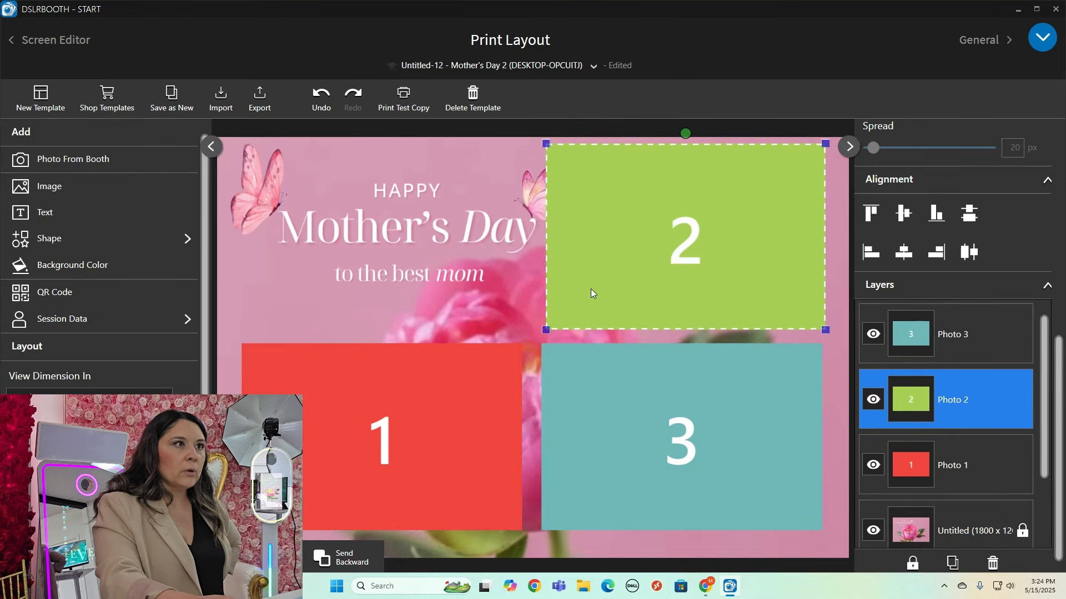
{"action": "left_click_drag", "start_coordinate": [600, 289], "coordinate": [597, 290]}
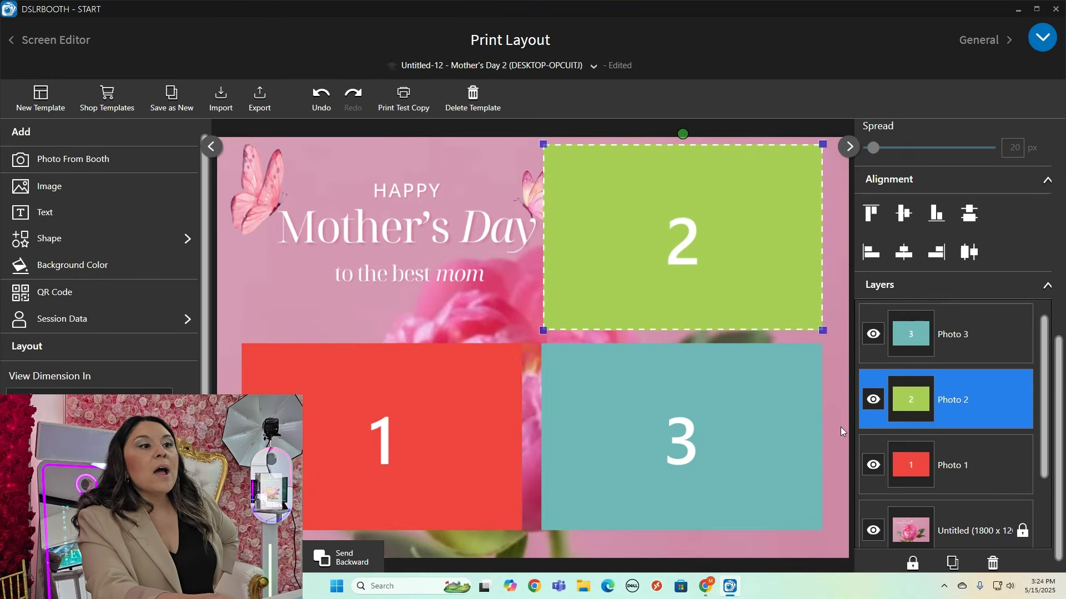
- Lock the Photo 1 and Photo 2 layers
{"action": "left_click", "coordinate": [943, 460]}
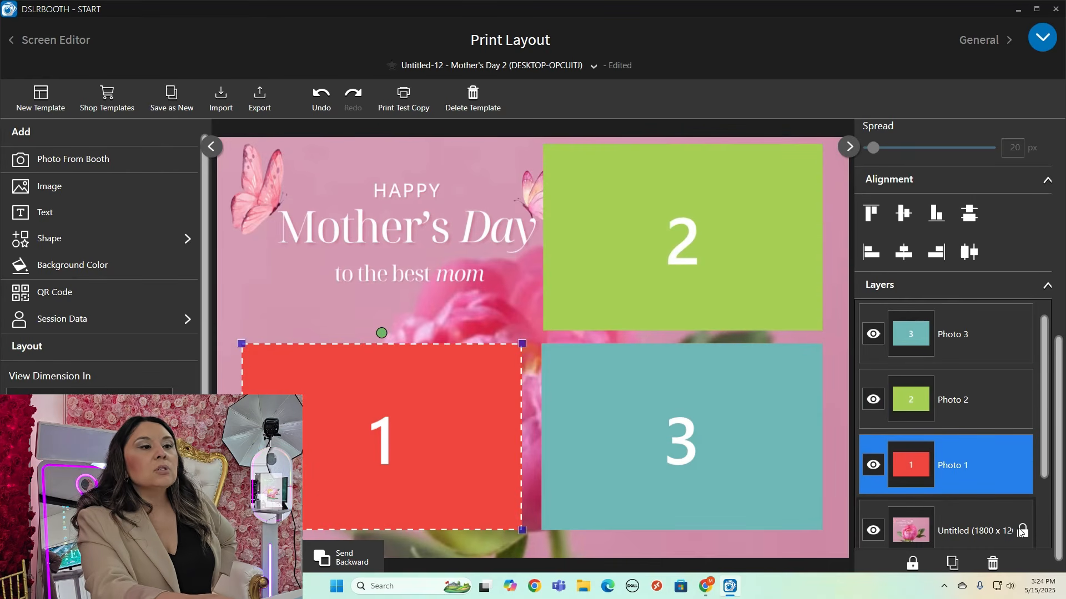
{"action": "scroll", "coordinate": [1021, 532], "scroll_direction": "down", "scroll_amount": 1}
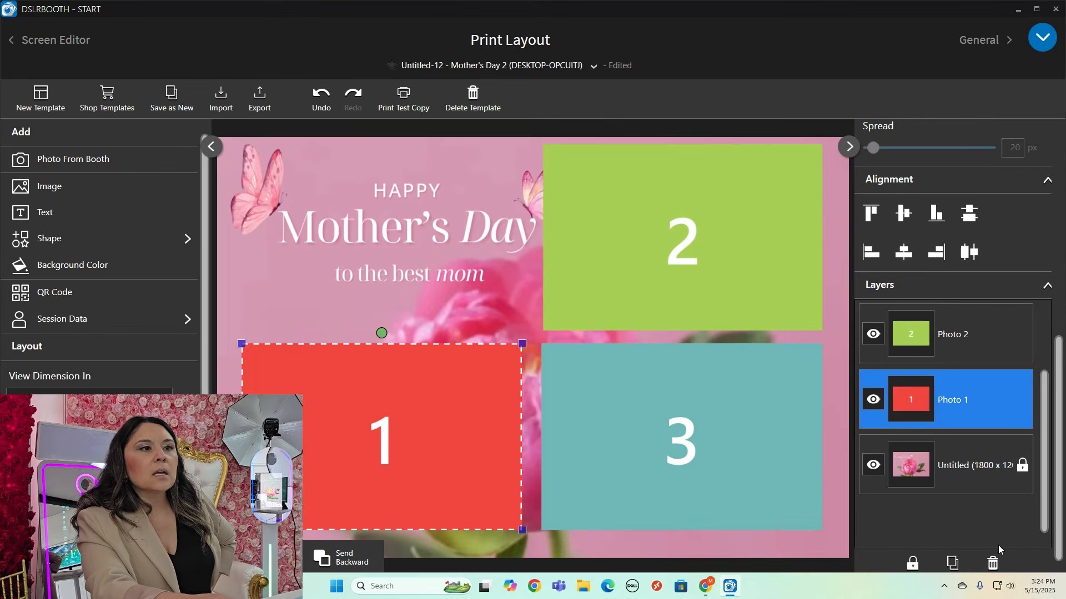
{"action": "left_click", "coordinate": [913, 565]}
{"action": "scroll", "coordinate": [975, 359], "scroll_direction": "up", "scroll_amount": 1}
{"action": "left_click", "coordinate": [972, 358]}
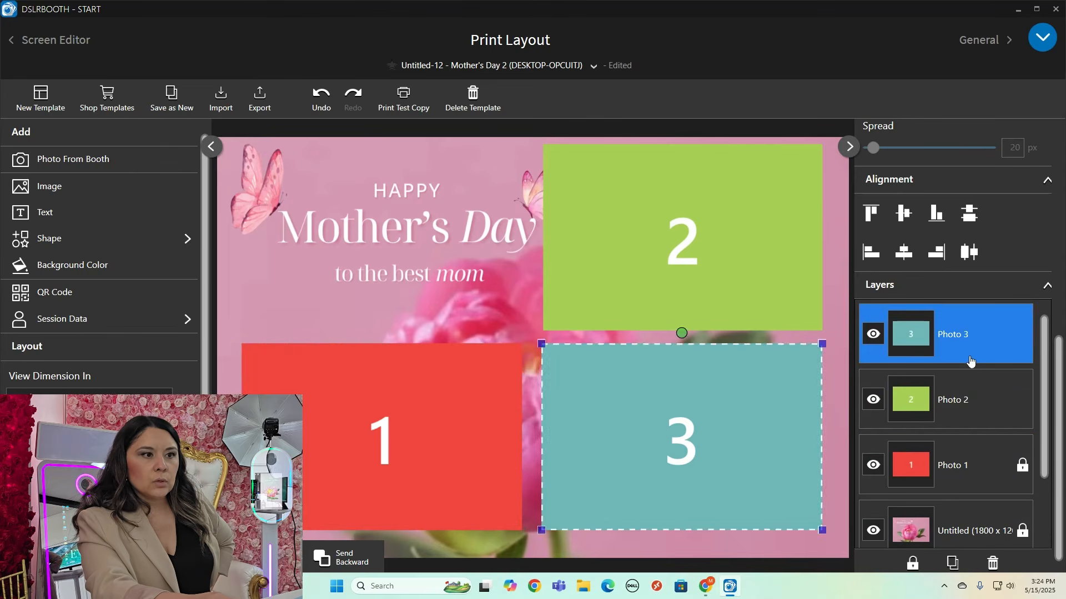
{"action": "left_click", "coordinate": [970, 405]}
{"action": "left_click", "coordinate": [913, 564]}
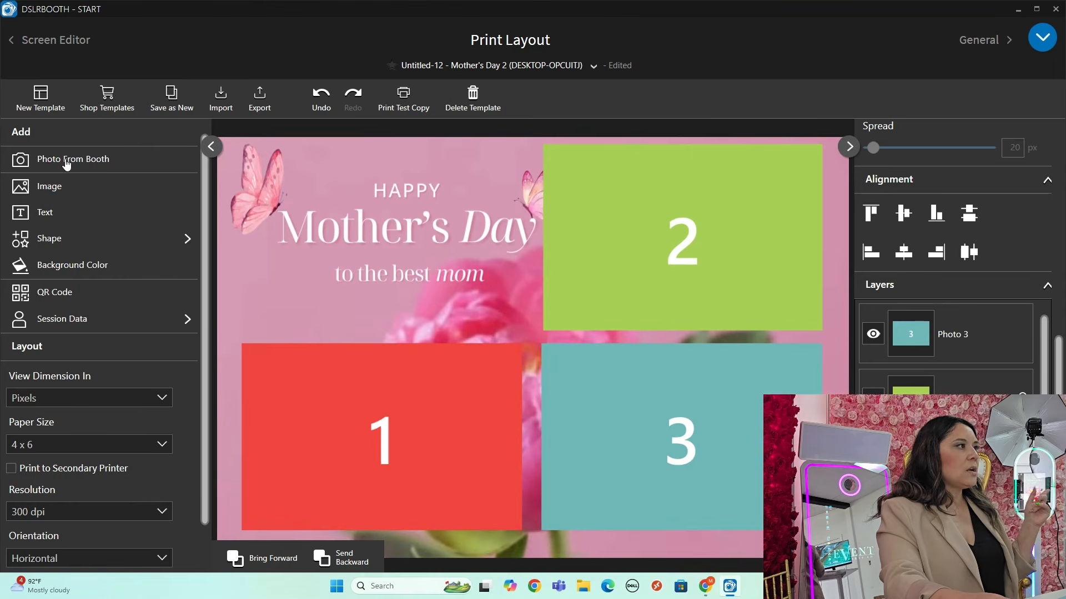
- Add the rose bouquet image, rotate it about 90° counterclockwise, shrink it and place it over the lower-left corner of Photo 1
{"action": "left_click", "coordinate": [61, 189]}
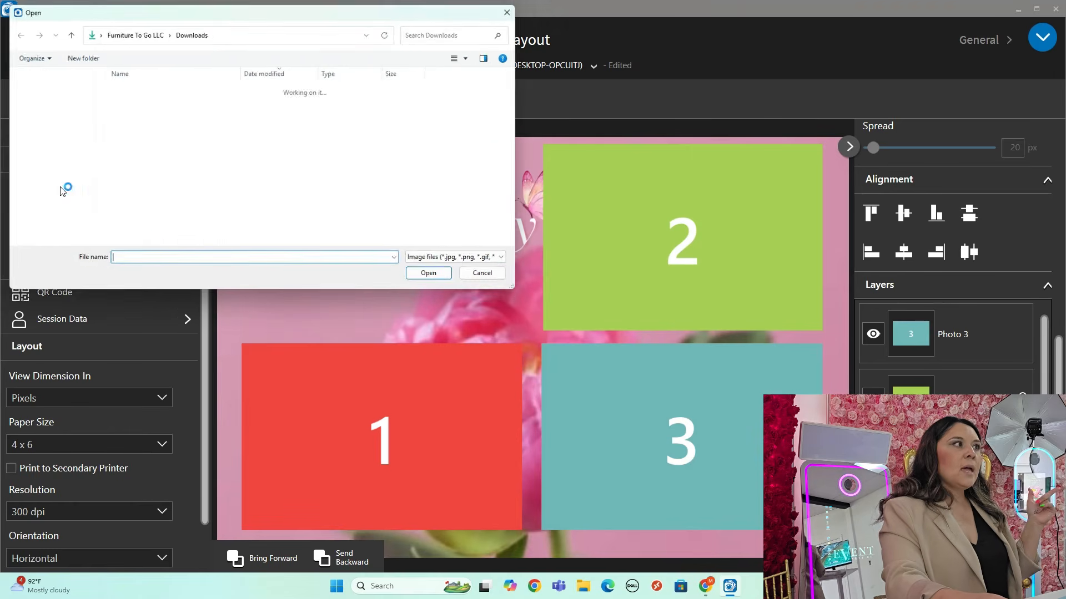
{"action": "double_click", "coordinate": [224, 111]}
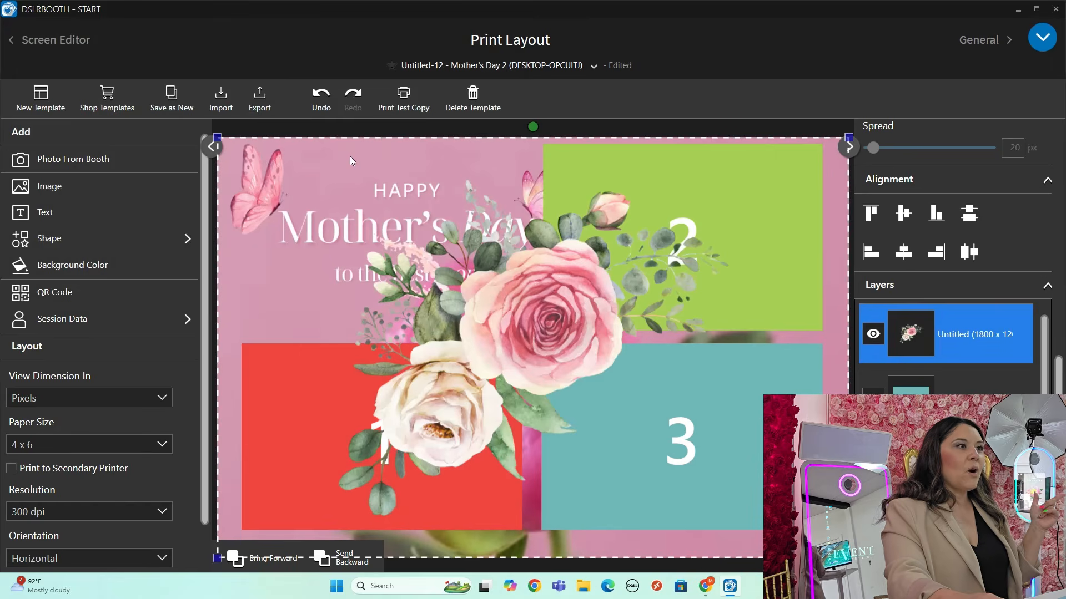
{"action": "left_click_drag", "start_coordinate": [528, 334], "coordinate": [423, 380]}
{"action": "left_click_drag", "start_coordinate": [427, 176], "coordinate": [341, 395]}
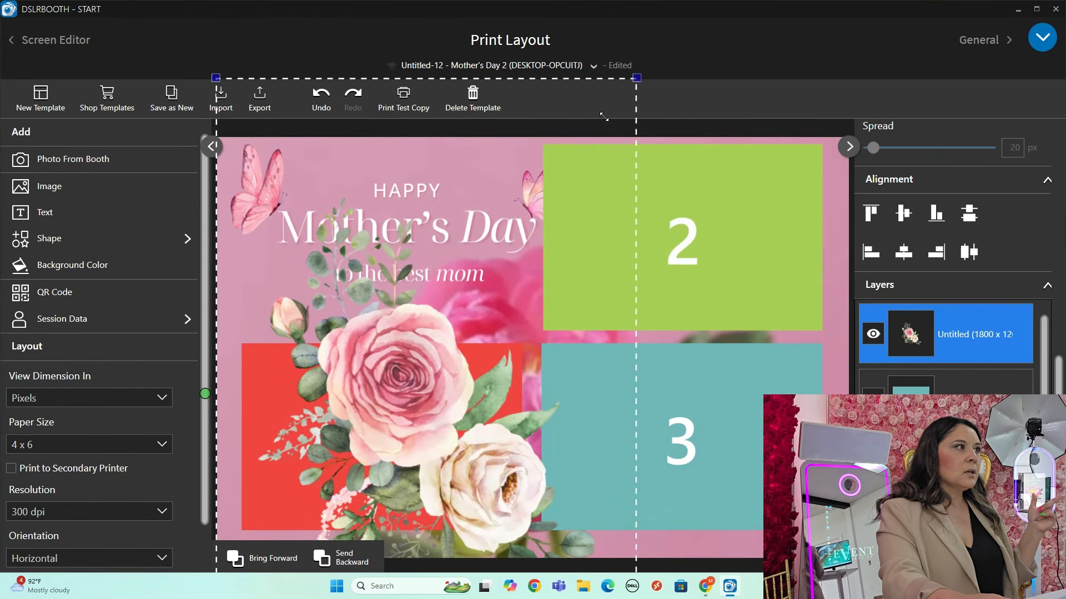
{"action": "left_click_drag", "start_coordinate": [604, 117], "coordinate": [462, 142]}
{"action": "left_click_drag", "start_coordinate": [236, 234], "coordinate": [256, 497]}
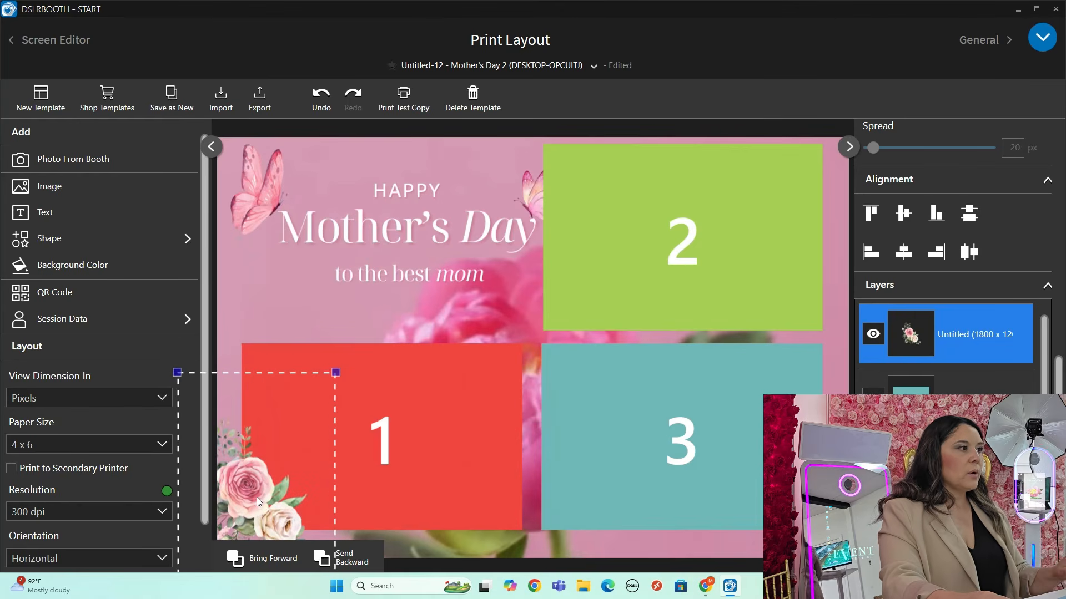
- Duplicate the rose bouquet, rotate the copy about 180° and place it over the upper-right corner of Photo 2
{"action": "key", "text": "ctrl+v"}
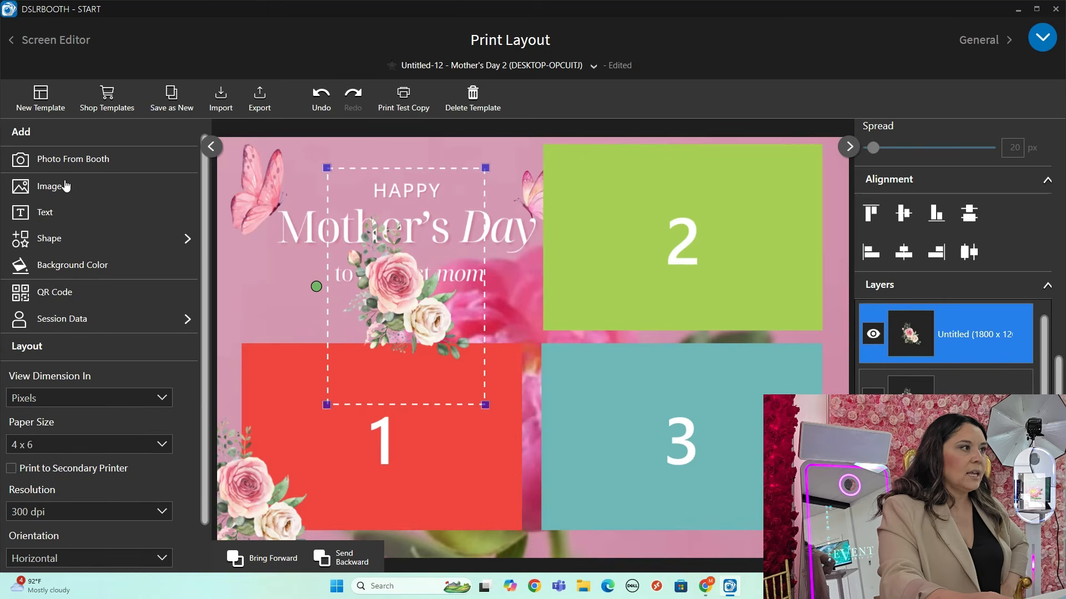
{"action": "left_click_drag", "start_coordinate": [321, 302], "coordinate": [548, 288]}
{"action": "left_click_drag", "start_coordinate": [430, 302], "coordinate": [838, 205]}
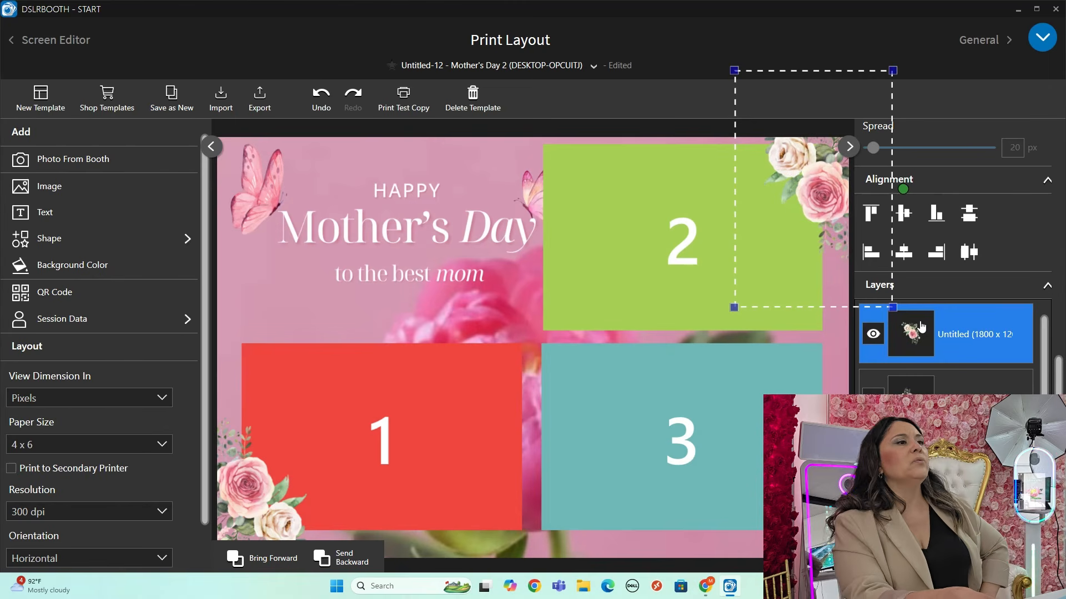